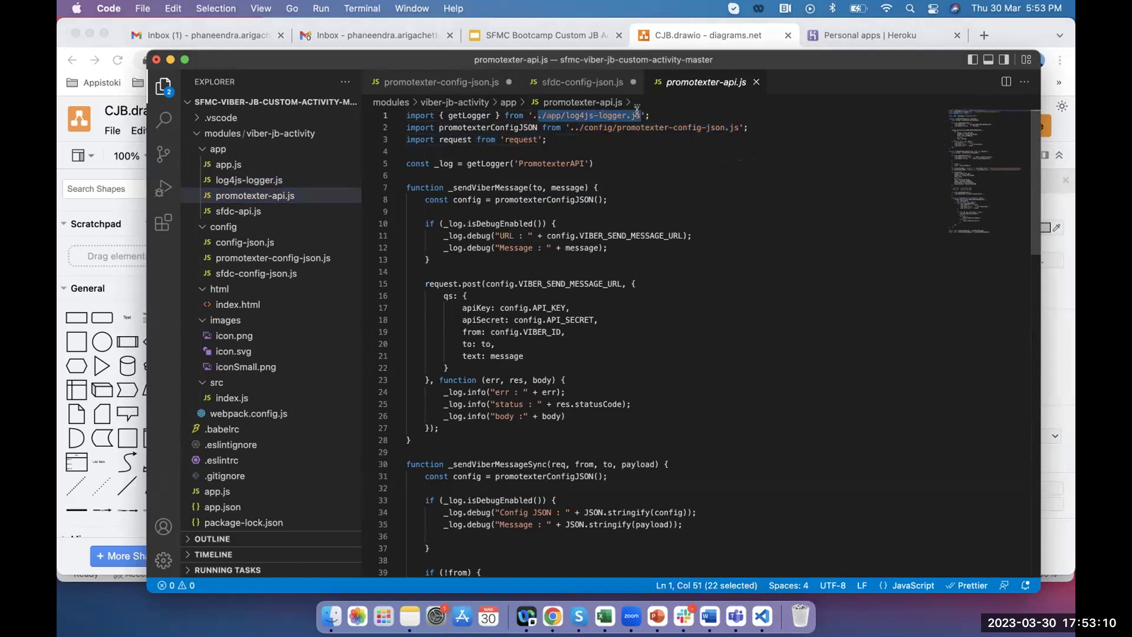
Step: Review the Viber send request in promotexter-api.js, including the delivery callback URL and the requestData fields
click(629, 170)
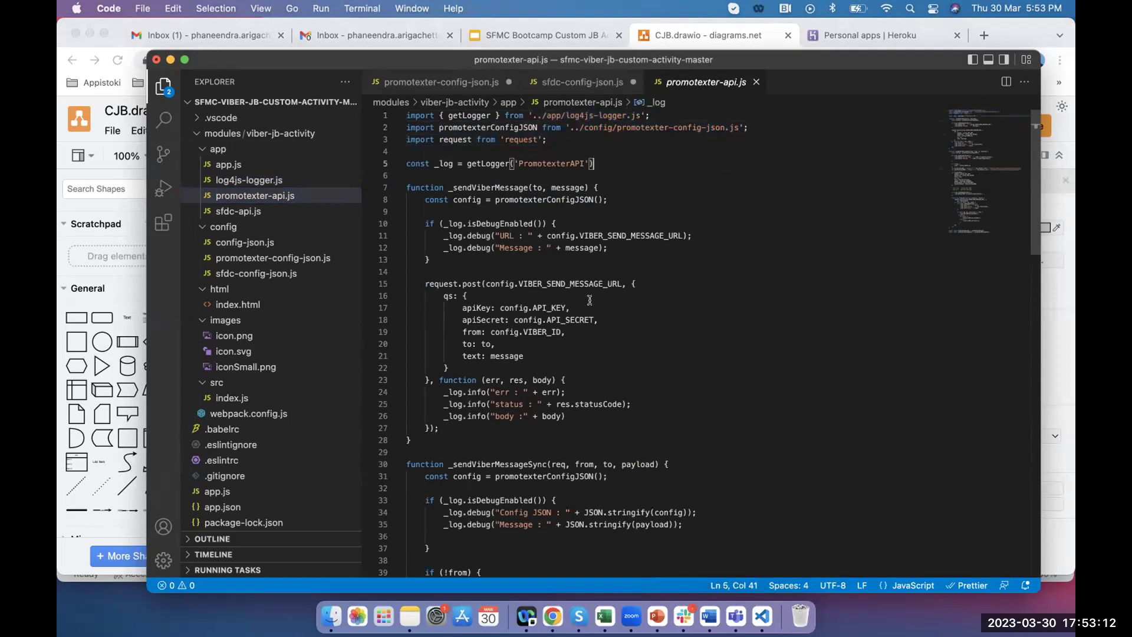
drag(454, 284, 496, 345)
scroll(615, 326, down, 10)
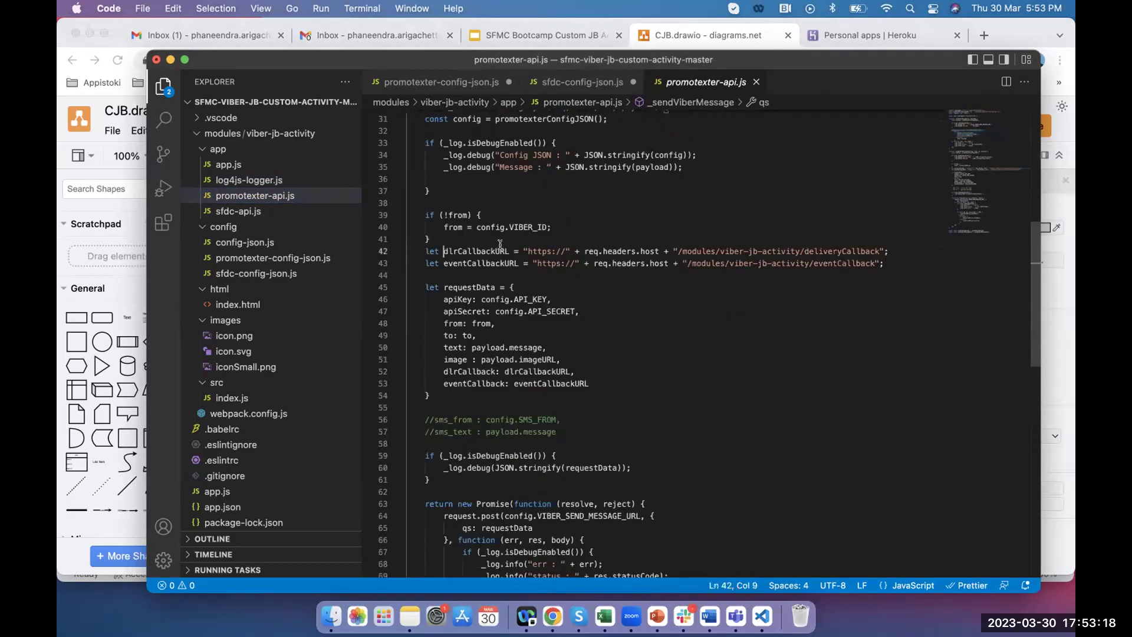
drag(444, 251, 523, 251)
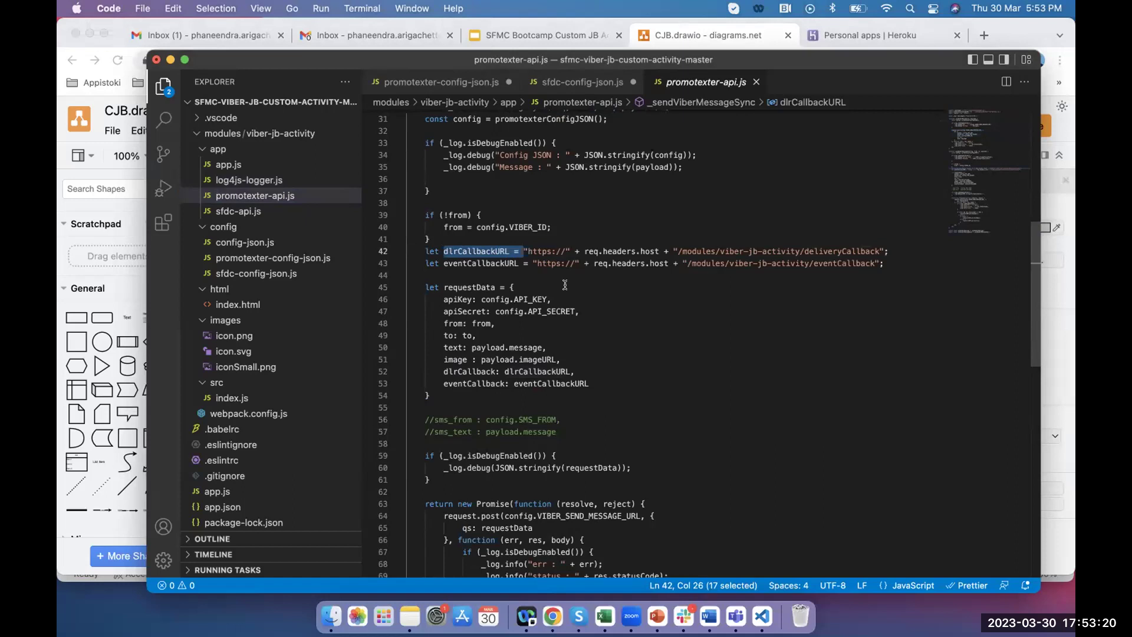
drag(448, 288, 575, 385)
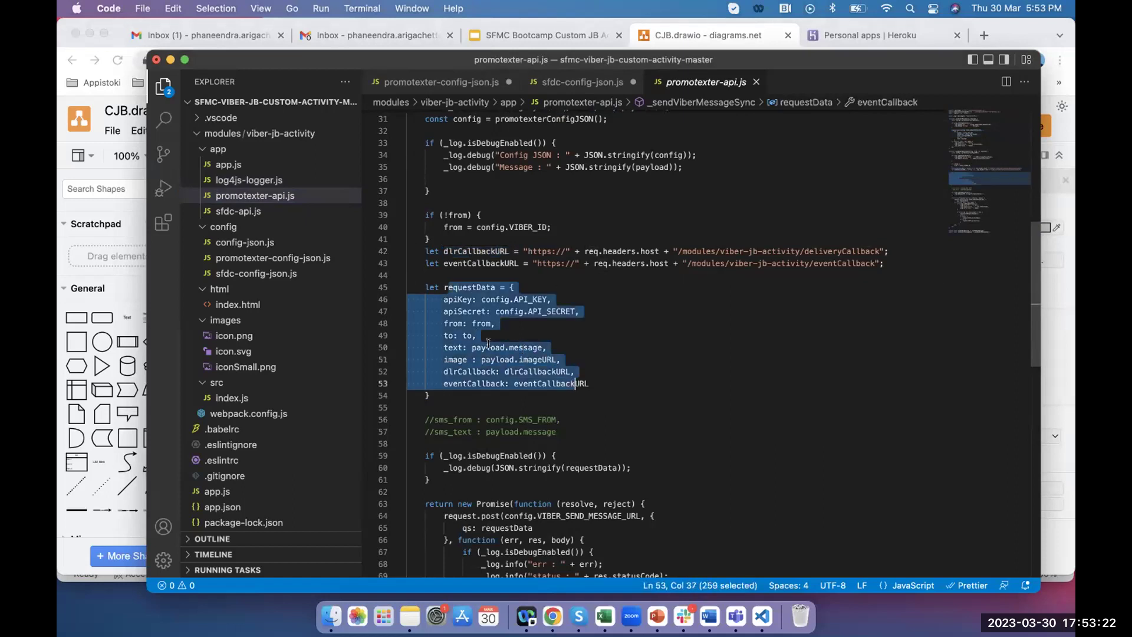
double_click(488, 347)
Step: Review the commented SMS fields and the promise-based response handling at the end of promotexter-api.js
scroll(531, 326, down, 5)
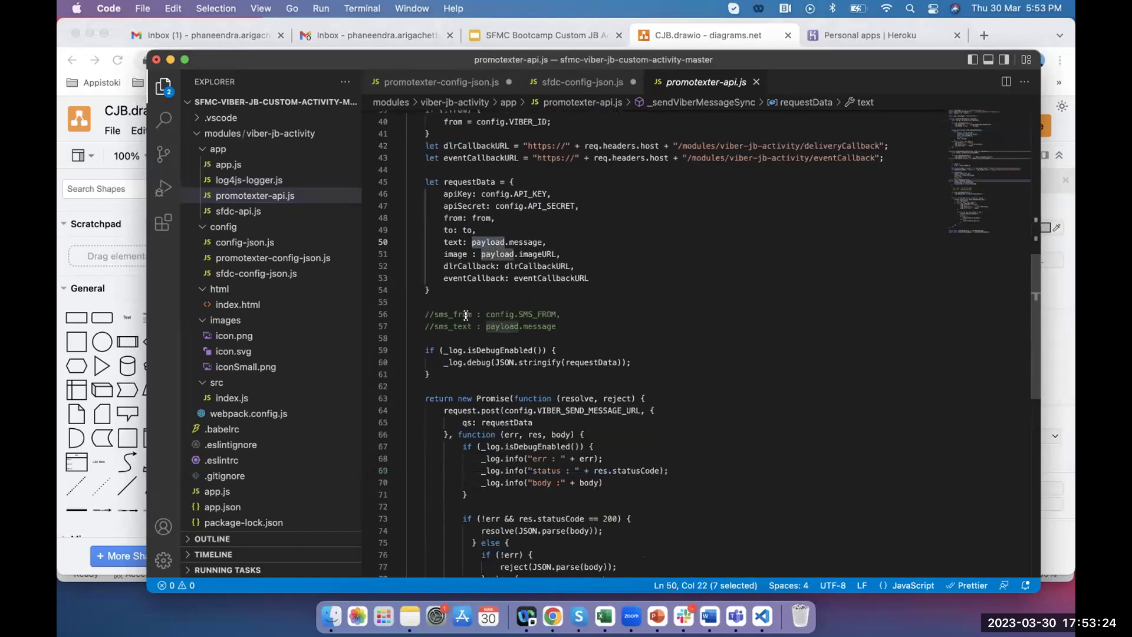
drag(486, 314, 551, 311)
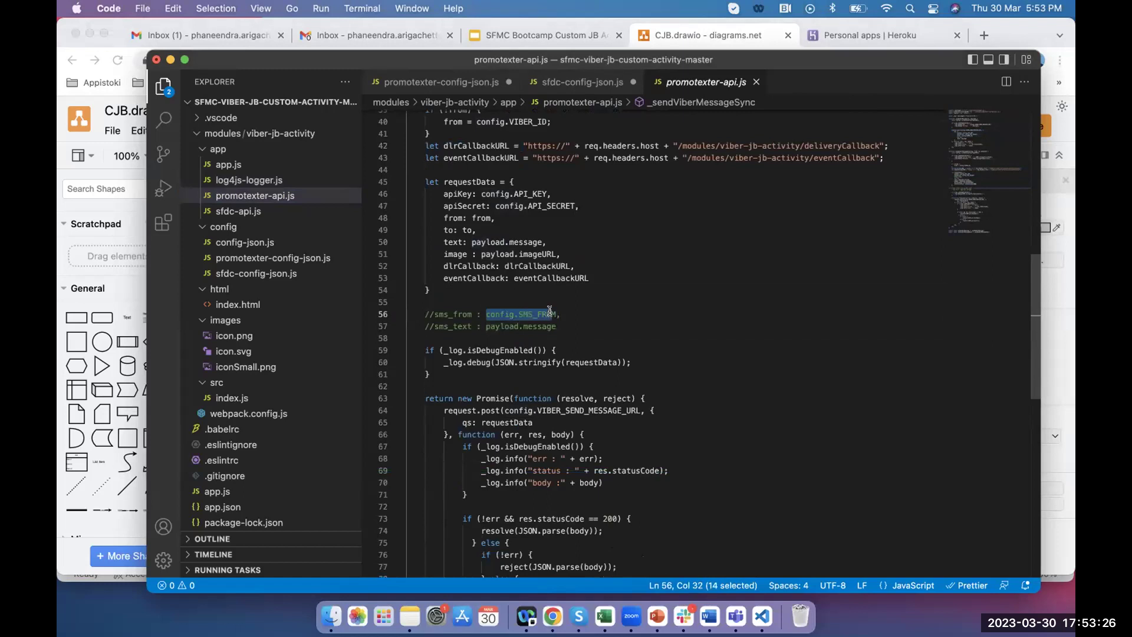
click(598, 327)
scroll(629, 326, down, 5)
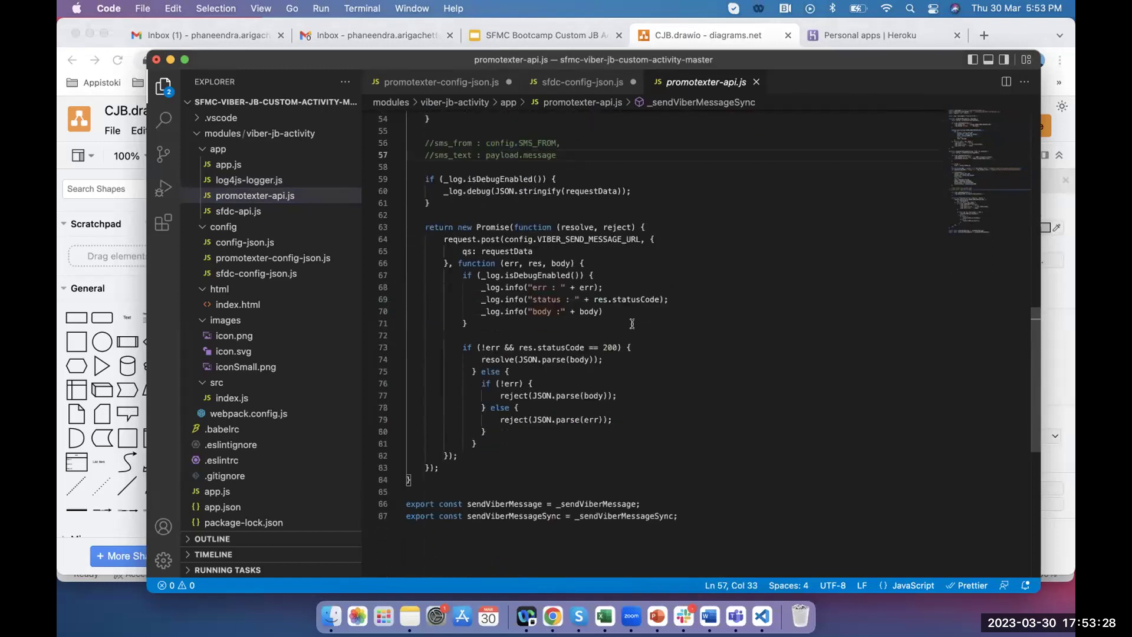
scroll(632, 324, down, 1)
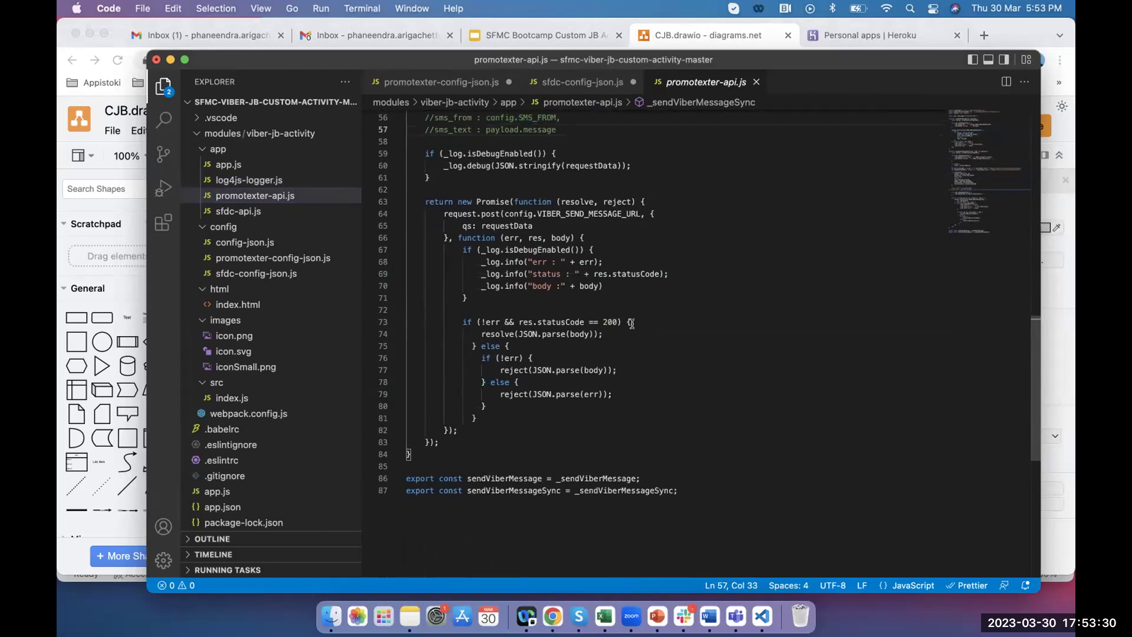
scroll(648, 319, up, 10)
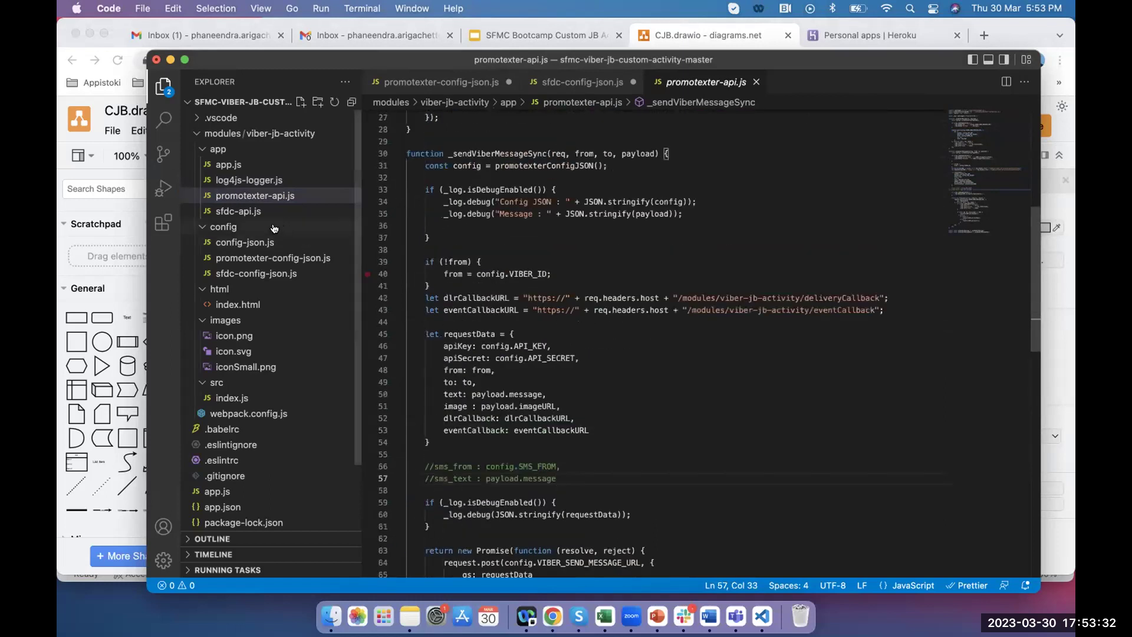
Step: Open sfdc-api.js and highlight the grant type, client ID, client secret and account ID lines in requestPayload
click(238, 211)
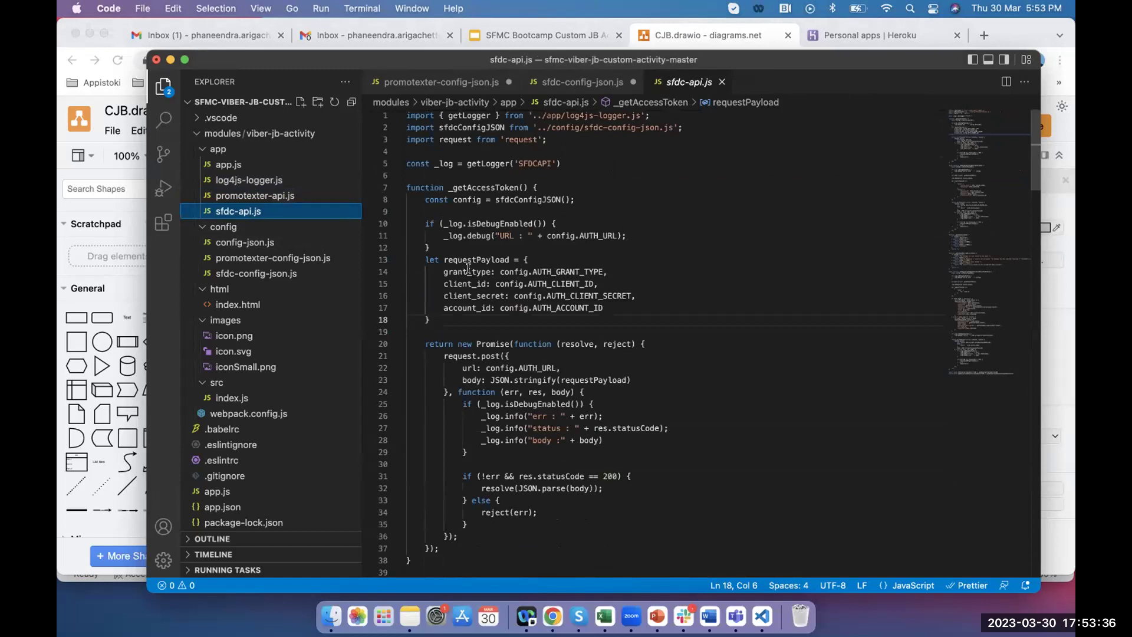
drag(440, 271, 629, 302)
click(629, 303)
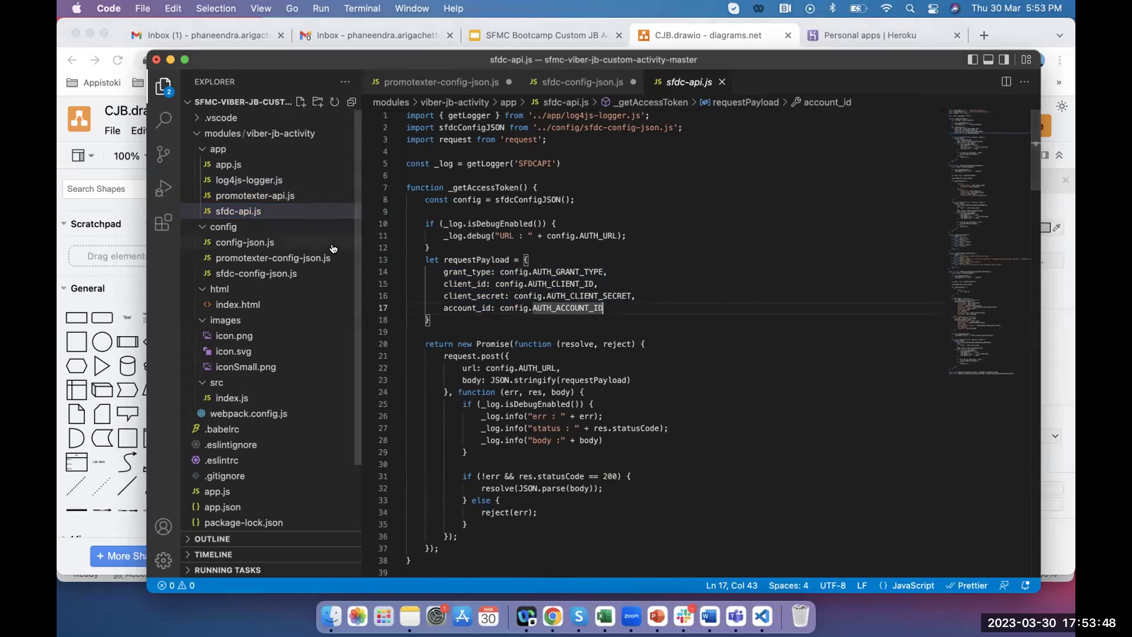
Step: Open config-json.js and review the REST activity comment, the execute arguments and the configurationArguments endpoints
click(234, 244)
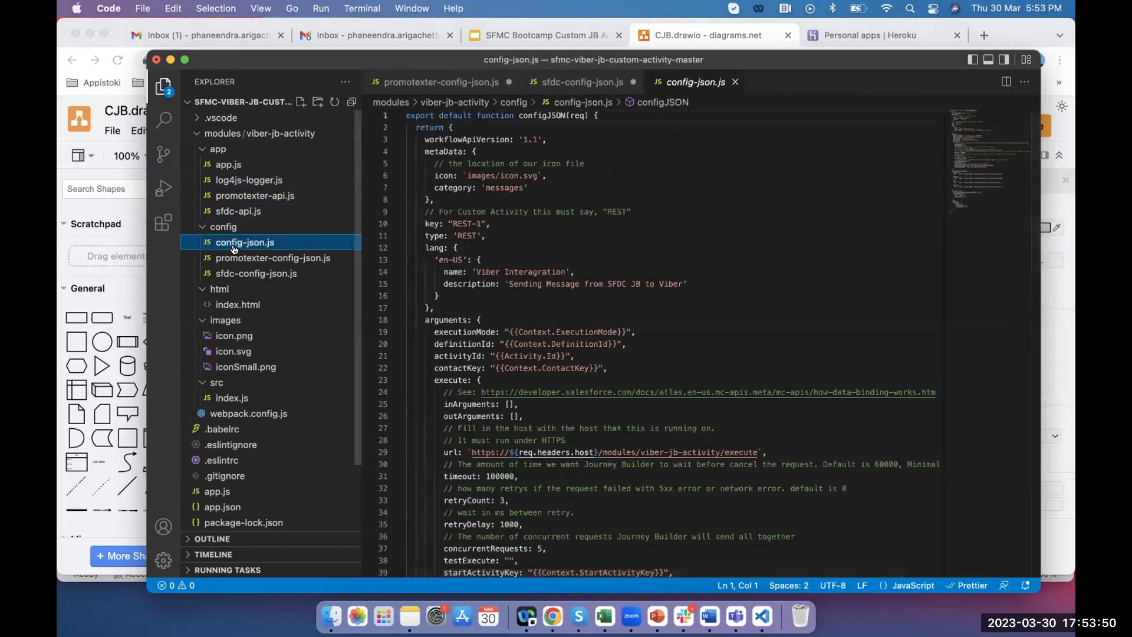
click(466, 209)
drag(465, 209, 594, 211)
scroll(622, 227, down, 3)
scroll(622, 227, down, 6)
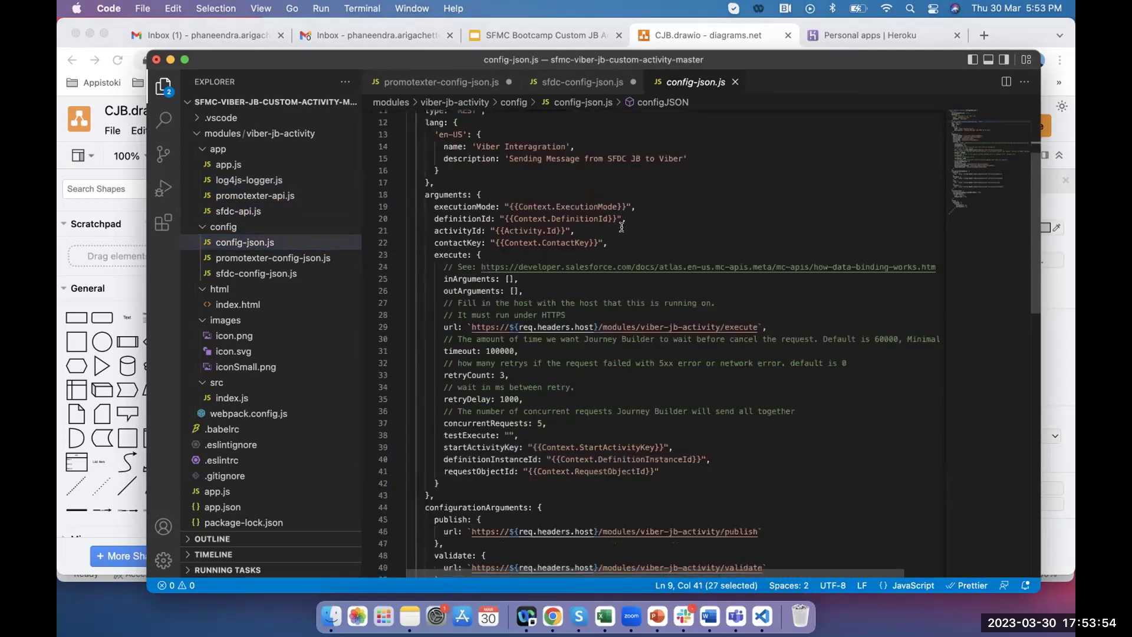
drag(430, 322, 518, 304)
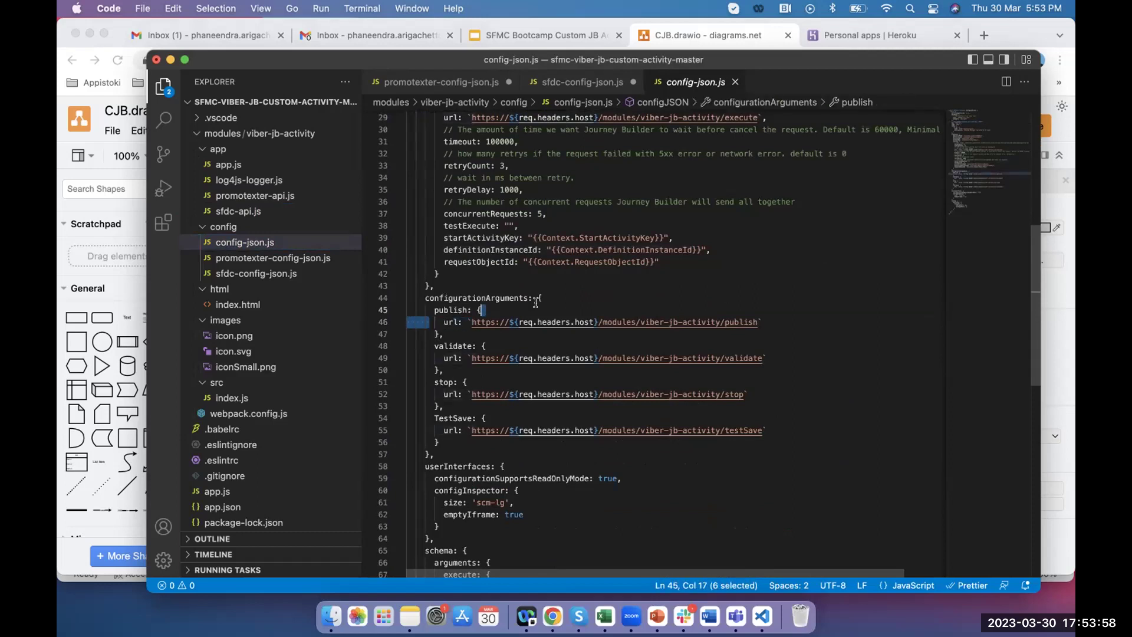
scroll(584, 301, down, 4)
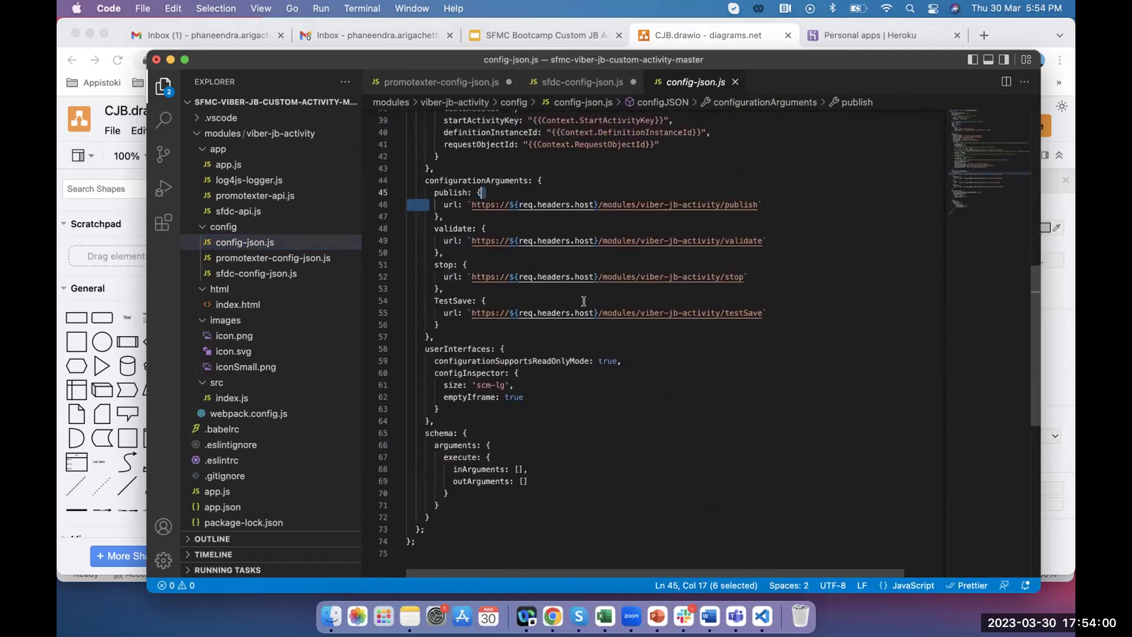
Step: Open index.html and examine the Viber Integration form markup from the card header to the Image URL field
click(246, 308)
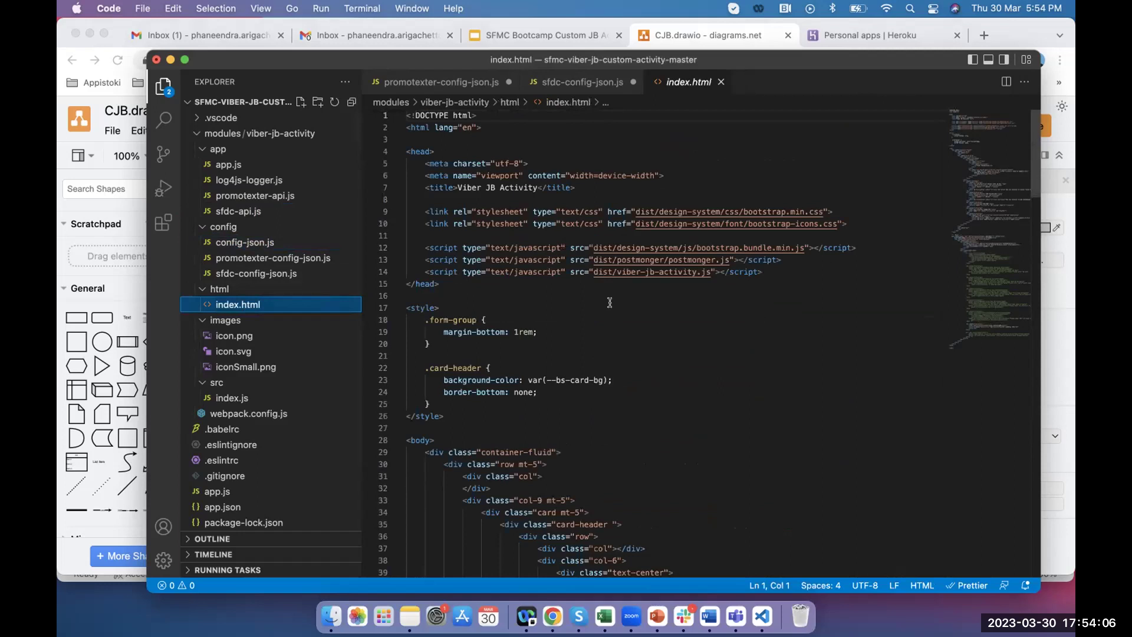
scroll(610, 303, down, 3)
scroll(631, 300, down, 7)
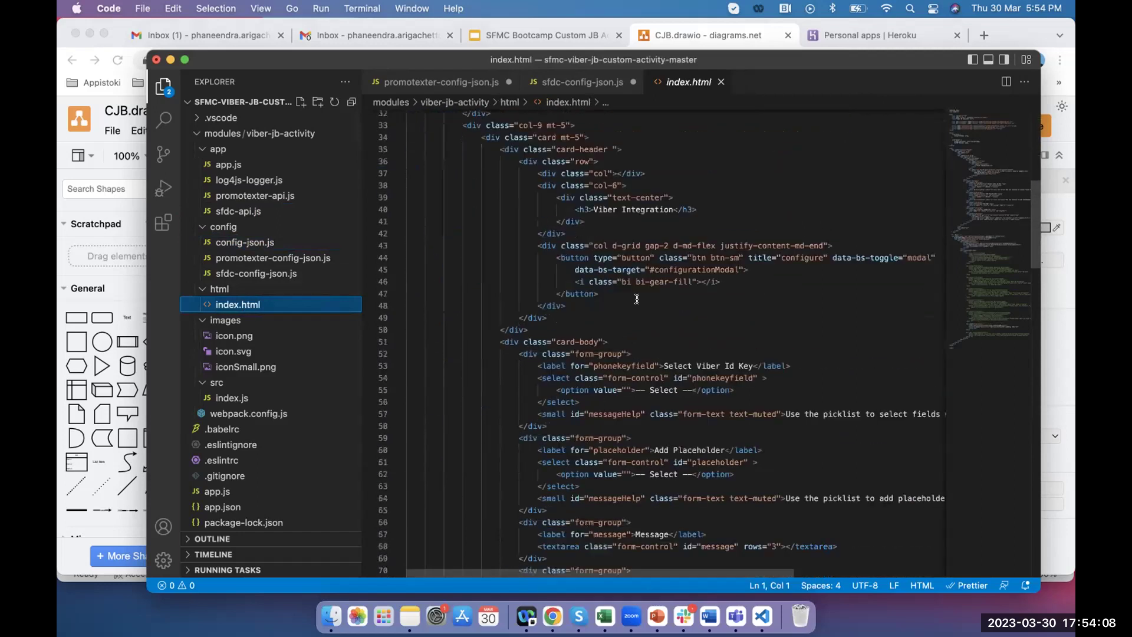
drag(605, 287, 702, 414)
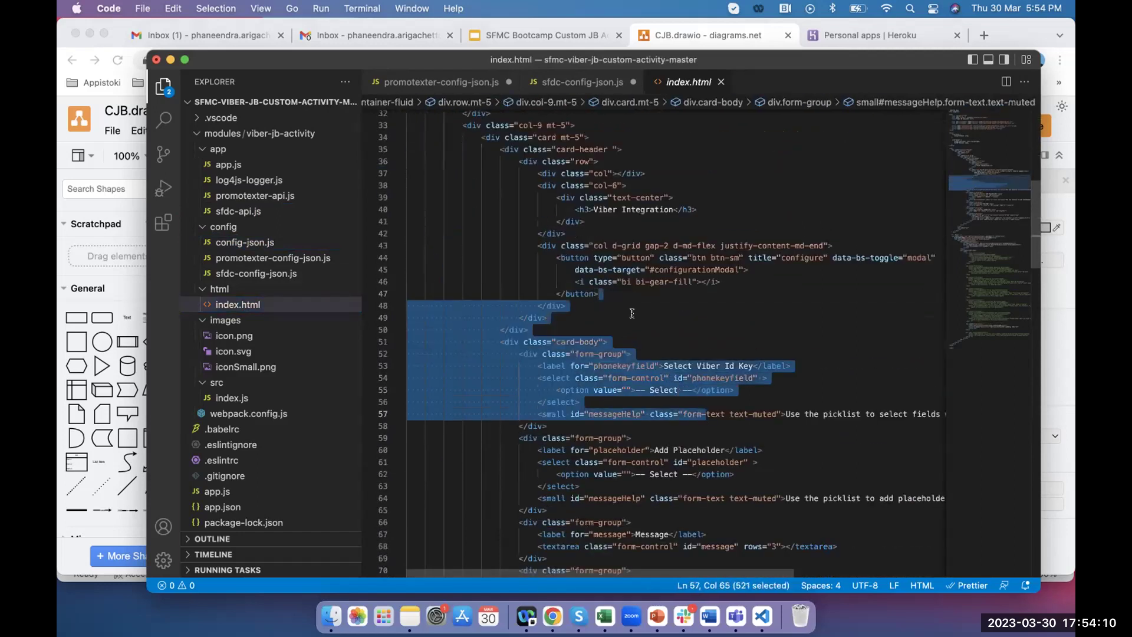
click(632, 313)
drag(533, 198, 695, 420)
scroll(695, 420, down, 7)
click(623, 318)
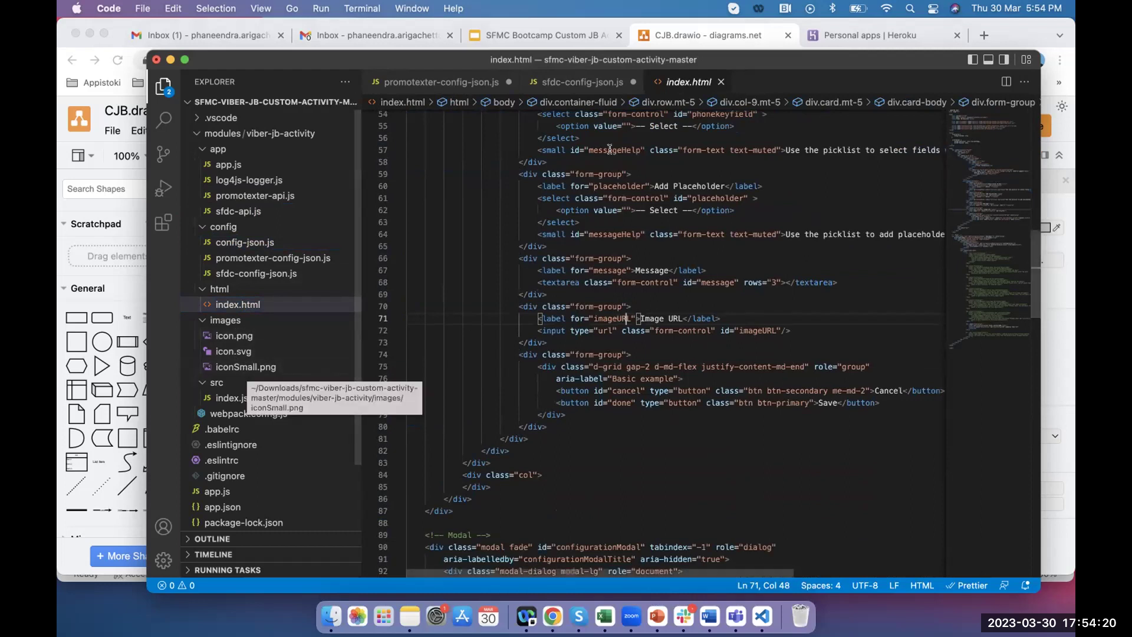
Step: Switch to the CJB.drawio diagram in Chrome and point out the WhatsApp/SMS/Email and Viber/WeChat/Line channel shapes
click(674, 34)
scroll(430, 309, up, 6)
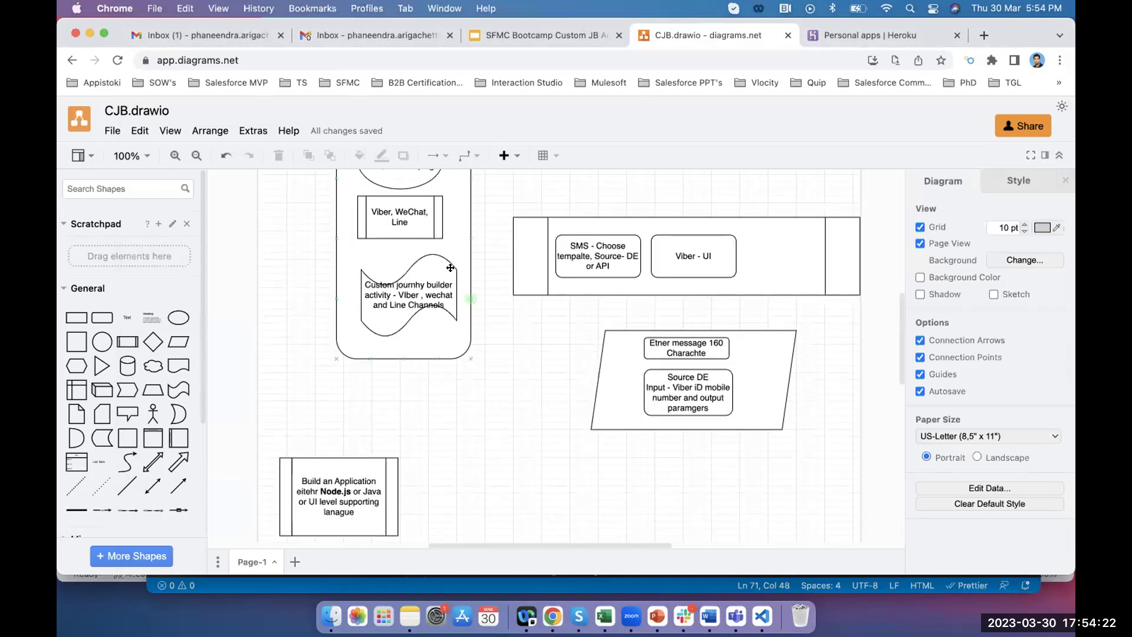
click(397, 205)
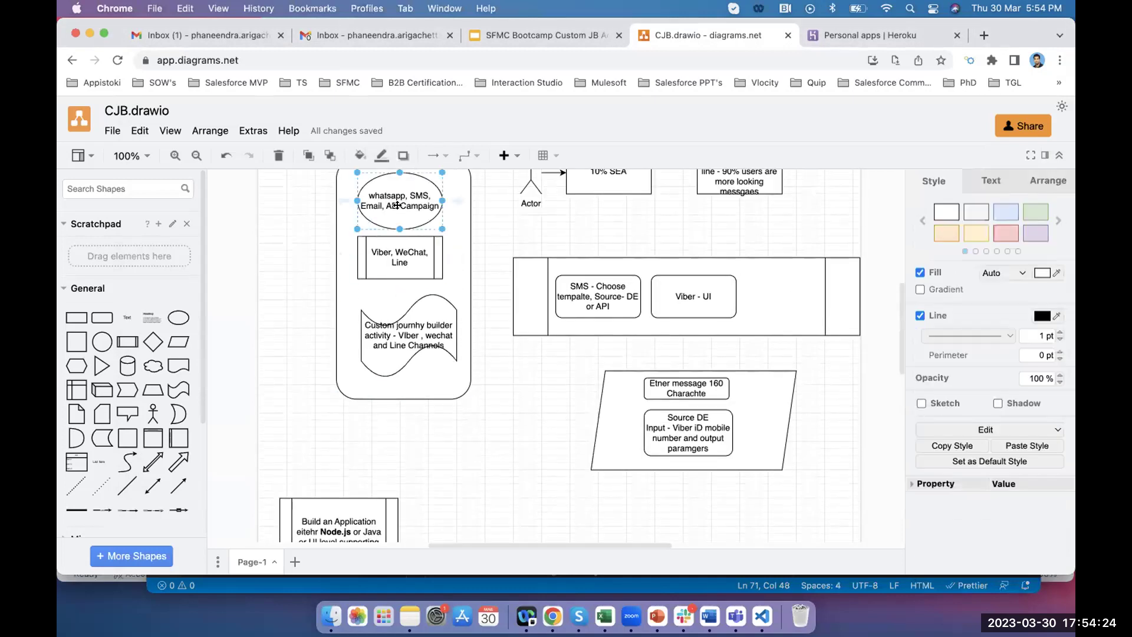
click(481, 252)
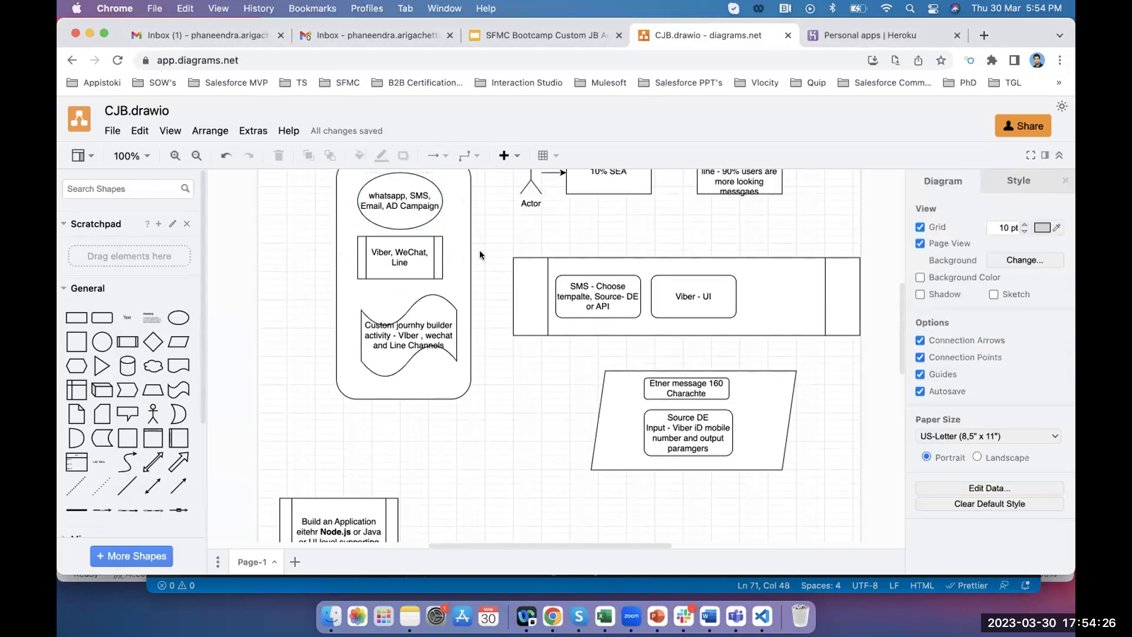
click(422, 260)
click(484, 293)
Step: Return to VS Code, open src/index.js and review the Journey Builder event bindings and ready-signal triggers
click(763, 617)
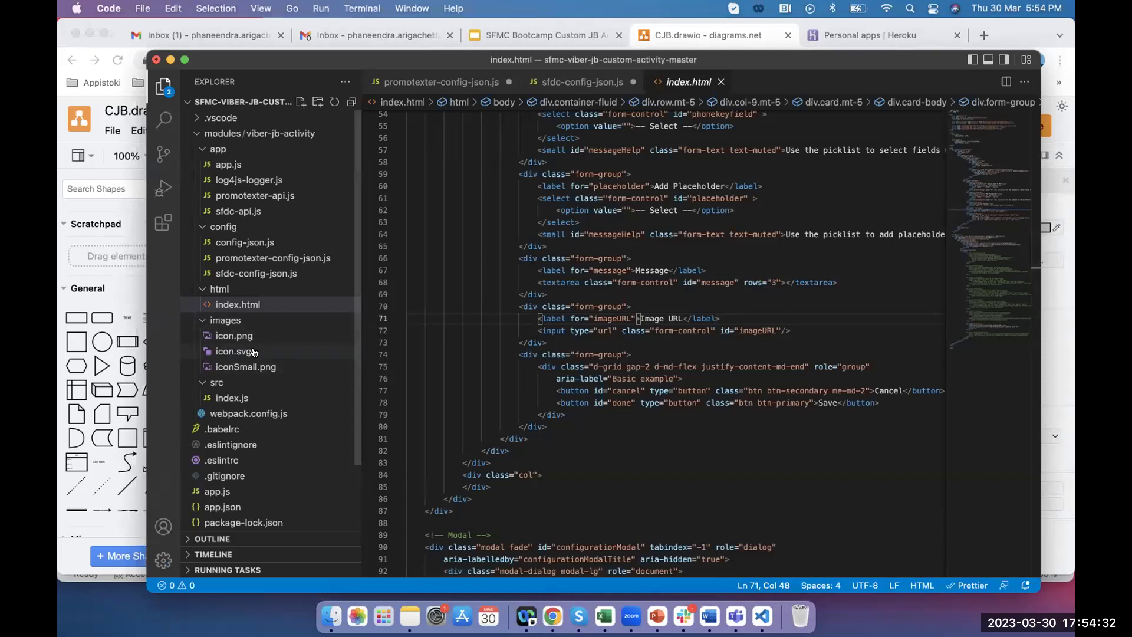
click(230, 398)
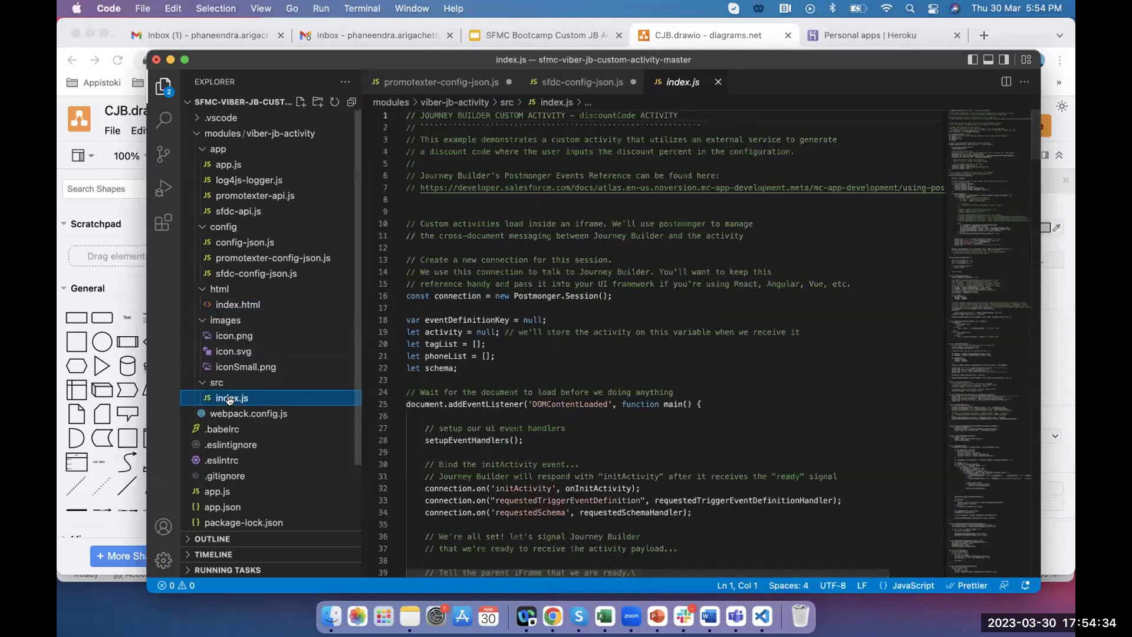
scroll(573, 287, down, 4)
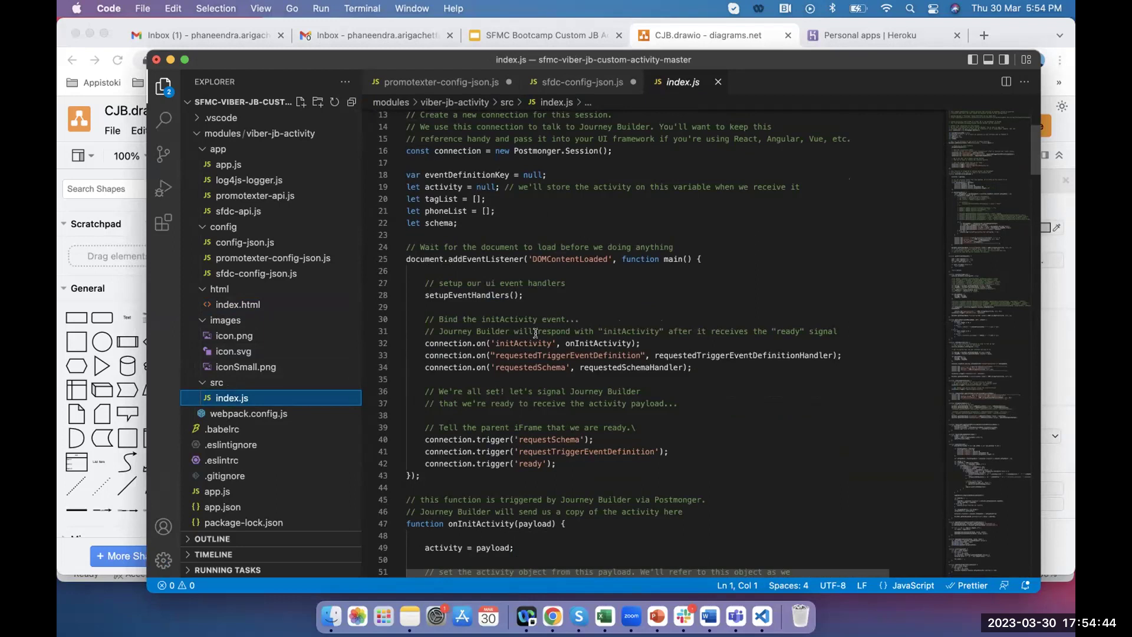
double_click(533, 354)
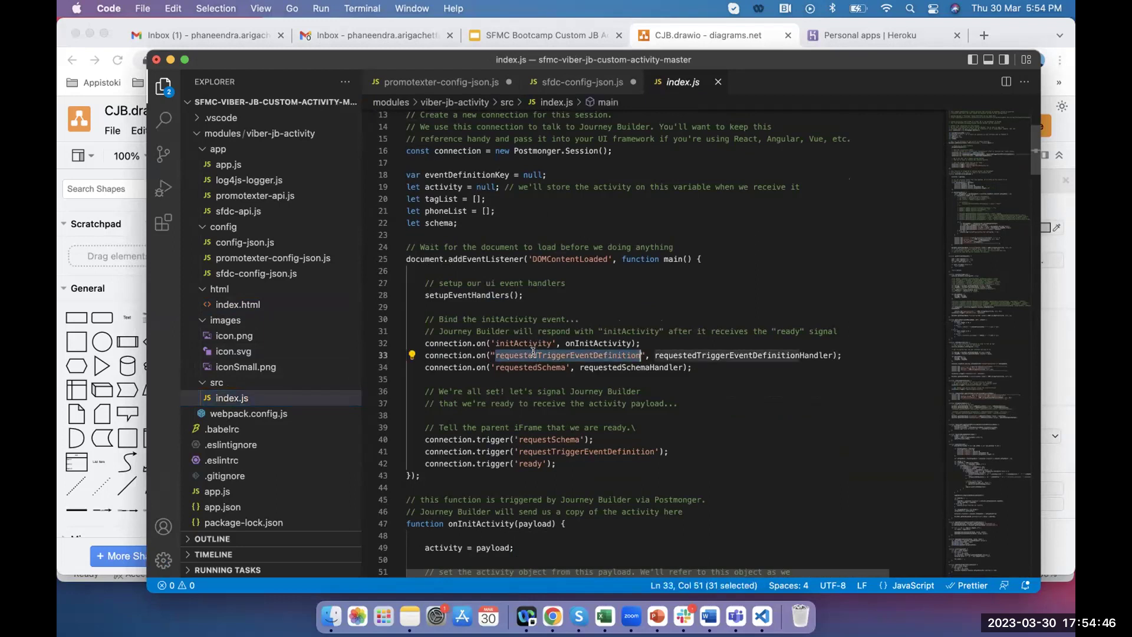
scroll(533, 352, down, 3)
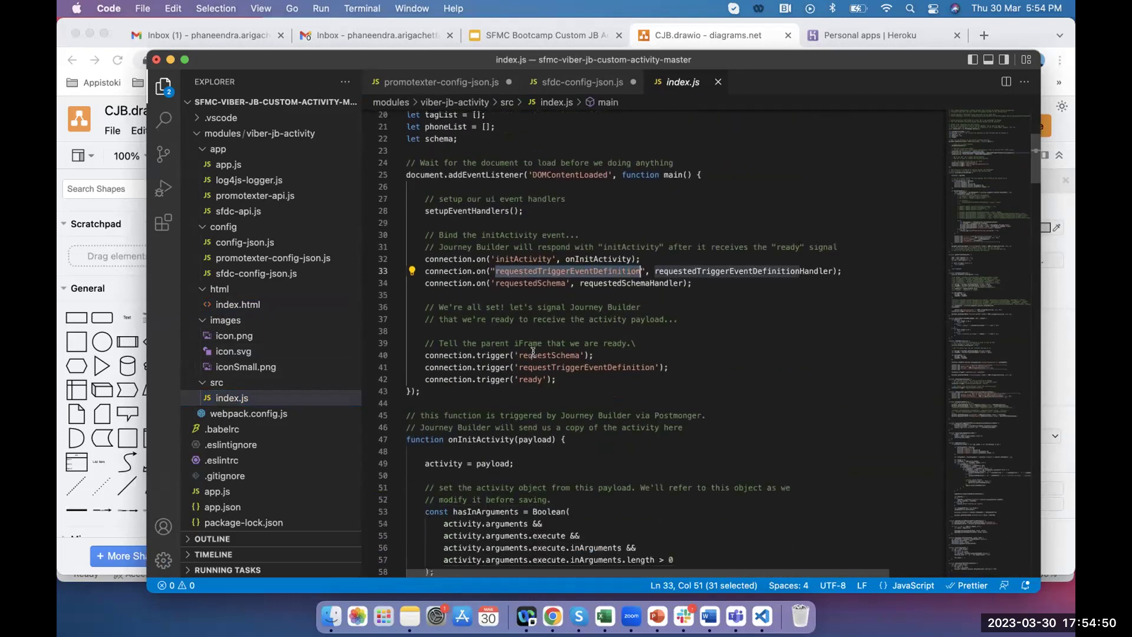
drag(471, 344, 533, 343)
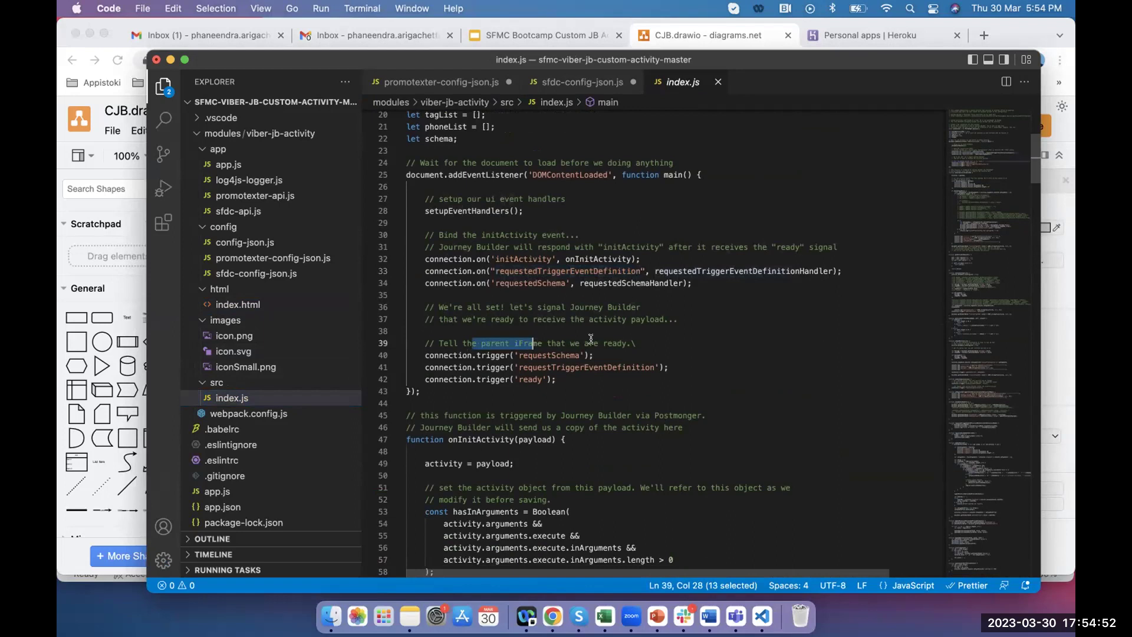
scroll(591, 341, down, 3)
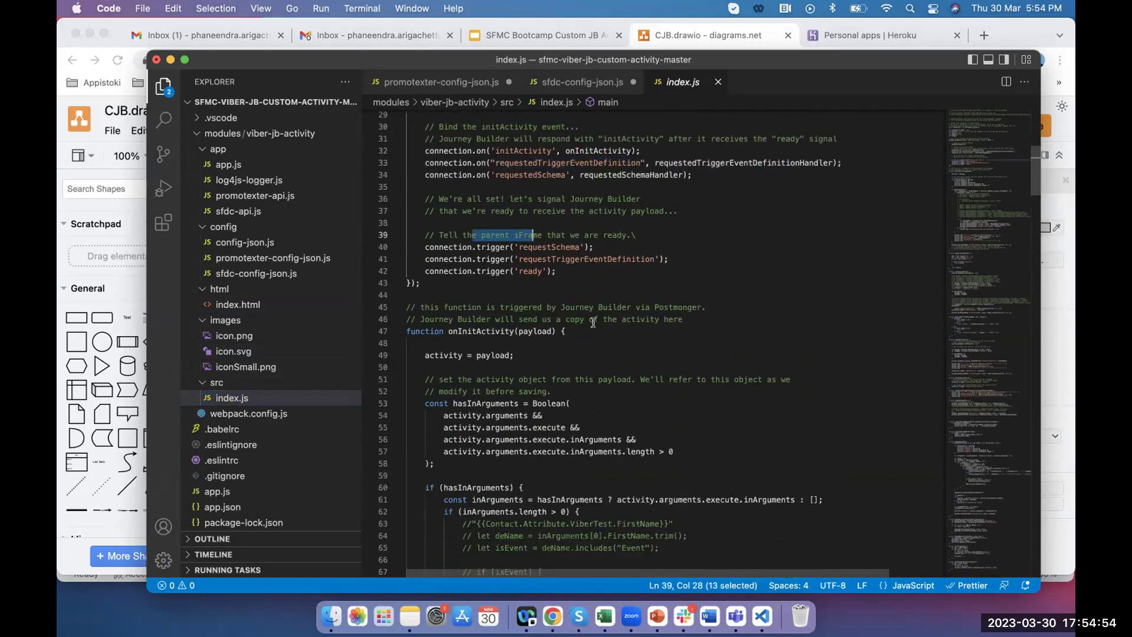
Step: Examine the hasInArguments check in onInitActivity and highlight the uses of inArguments
scroll(592, 323, down, 4)
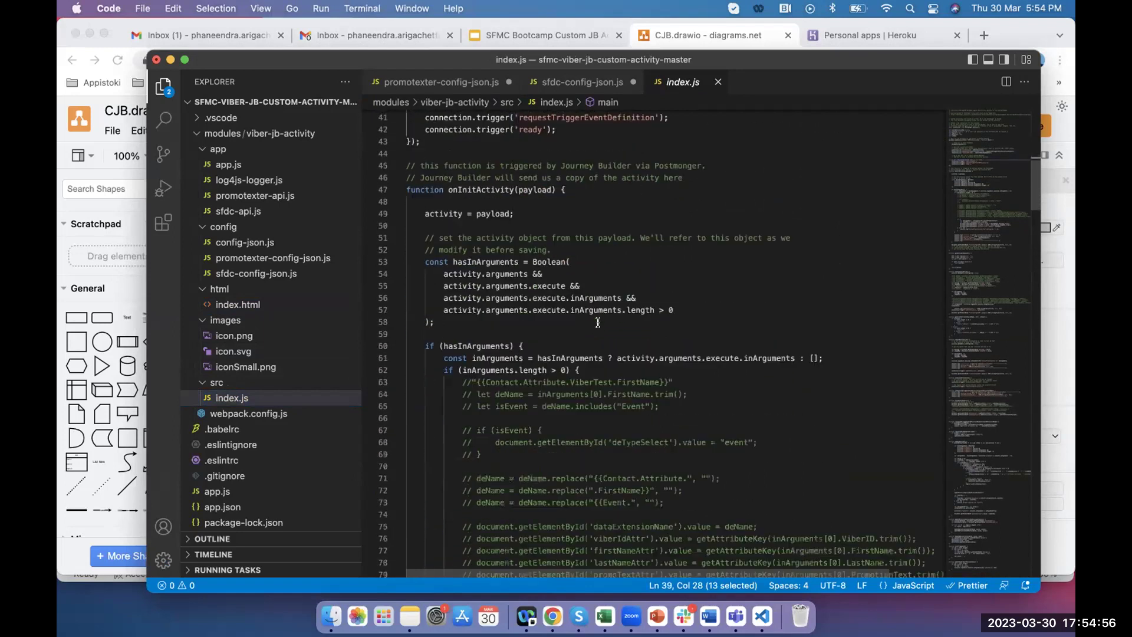
drag(496, 247, 618, 295)
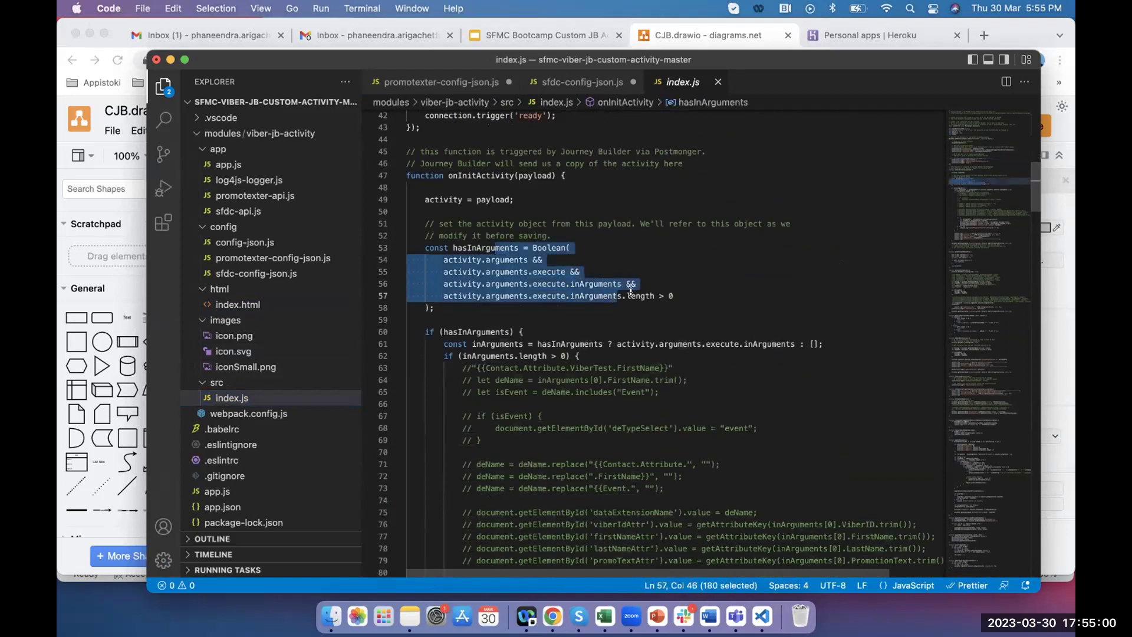
click(631, 291)
double_click(585, 282)
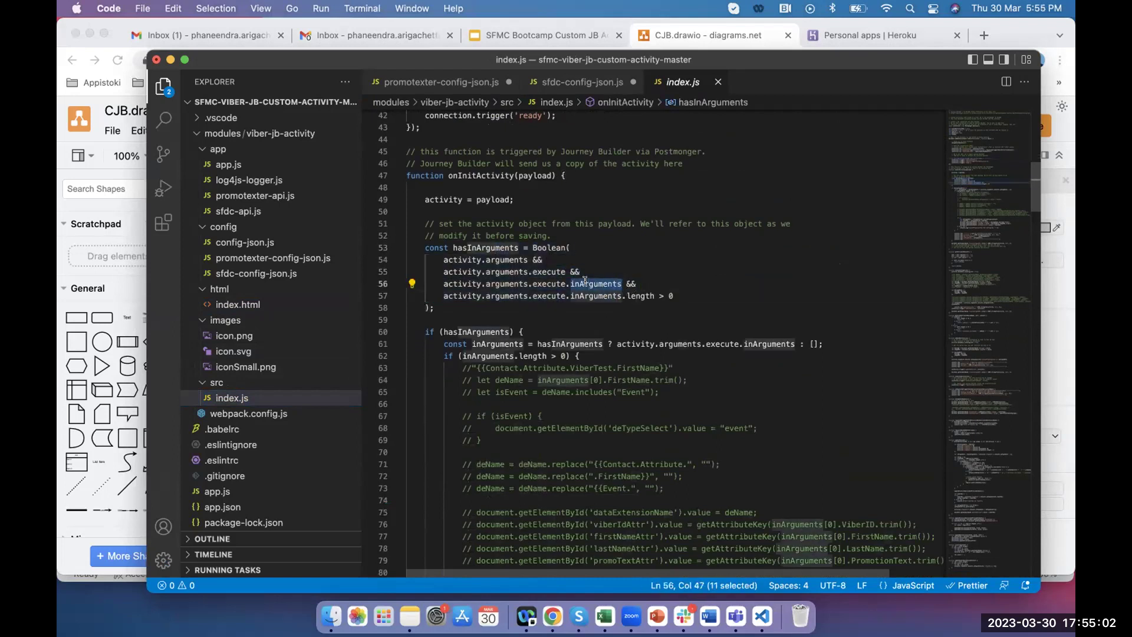
scroll(596, 302, down, 10)
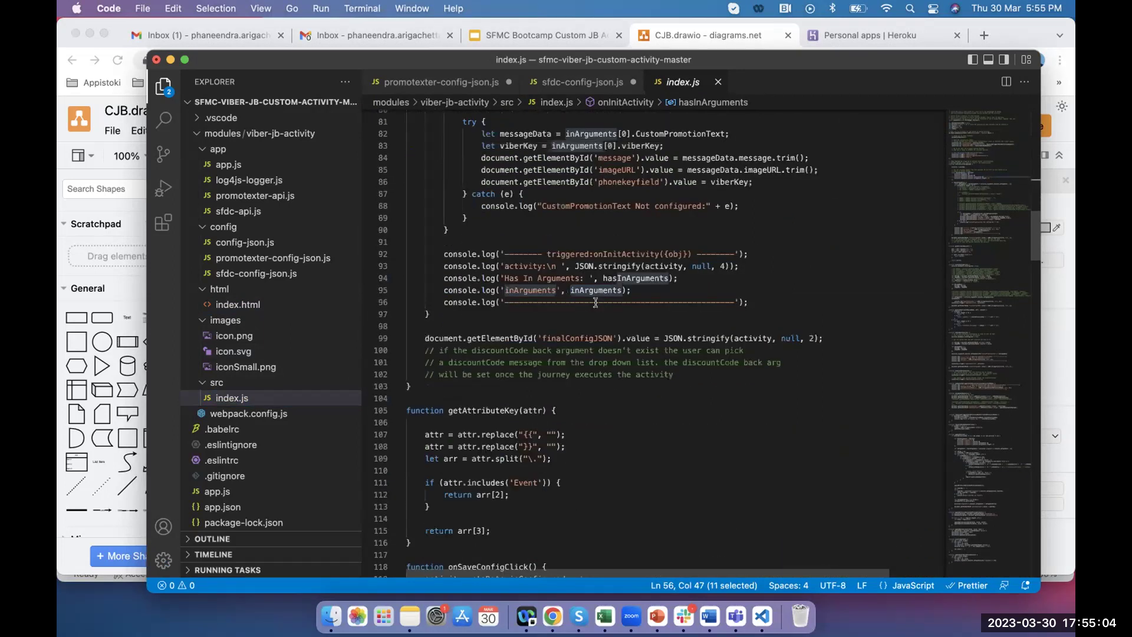
Step: Highlight the console logging block in onInitActivity and the getAttributeKey function below it
drag(442, 254, 429, 315)
scroll(613, 236, down, 3)
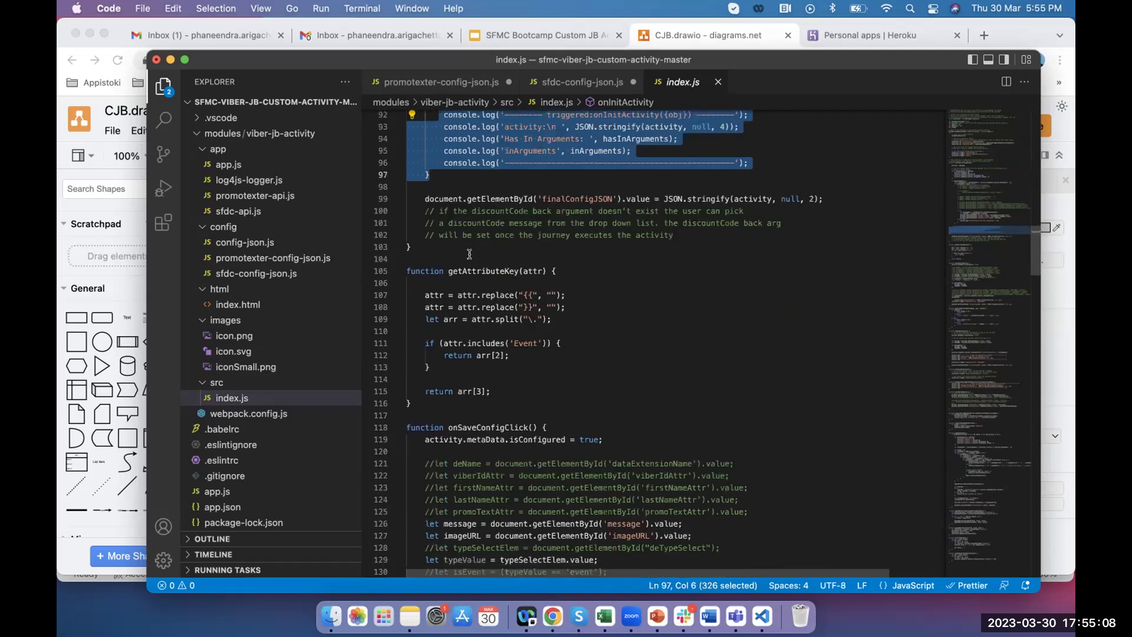
drag(429, 271, 541, 343)
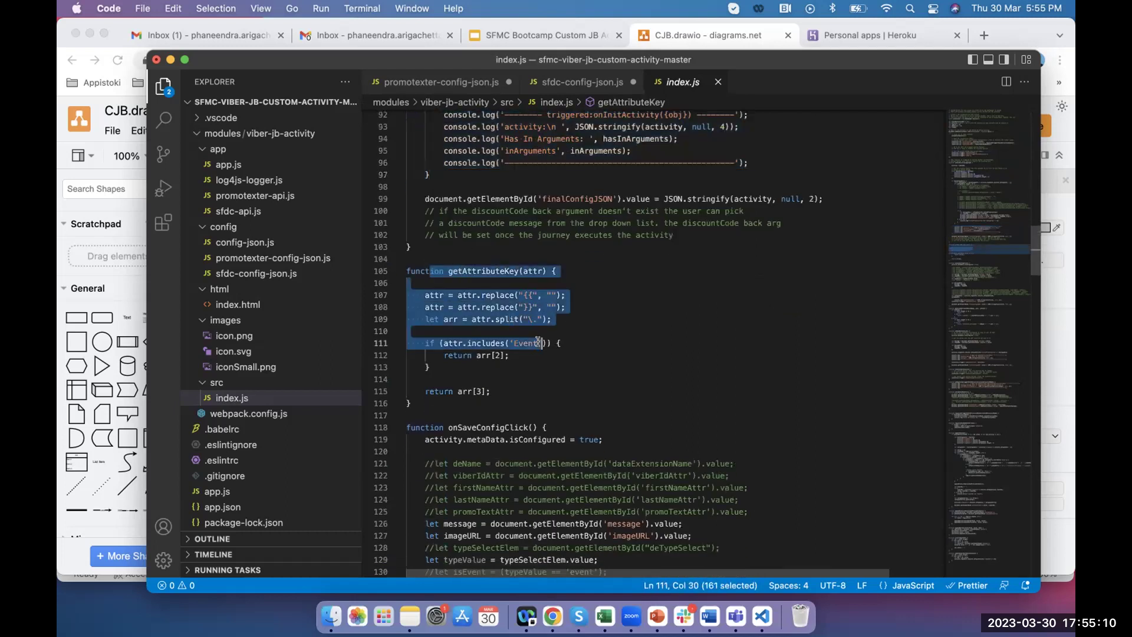
Step: Read the onSaveConfigClick and generateAttributeKey functions in index.js, and inspect the root app.json and package.json files
scroll(620, 341, down, 5)
scroll(618, 333, down, 6)
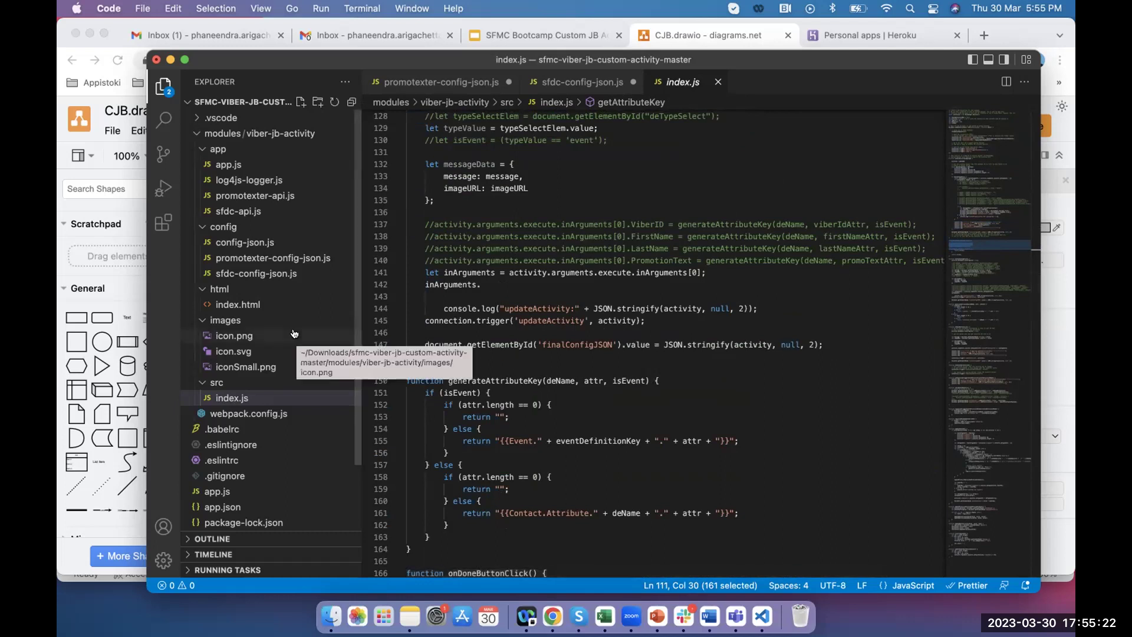
scroll(241, 341, down, 3)
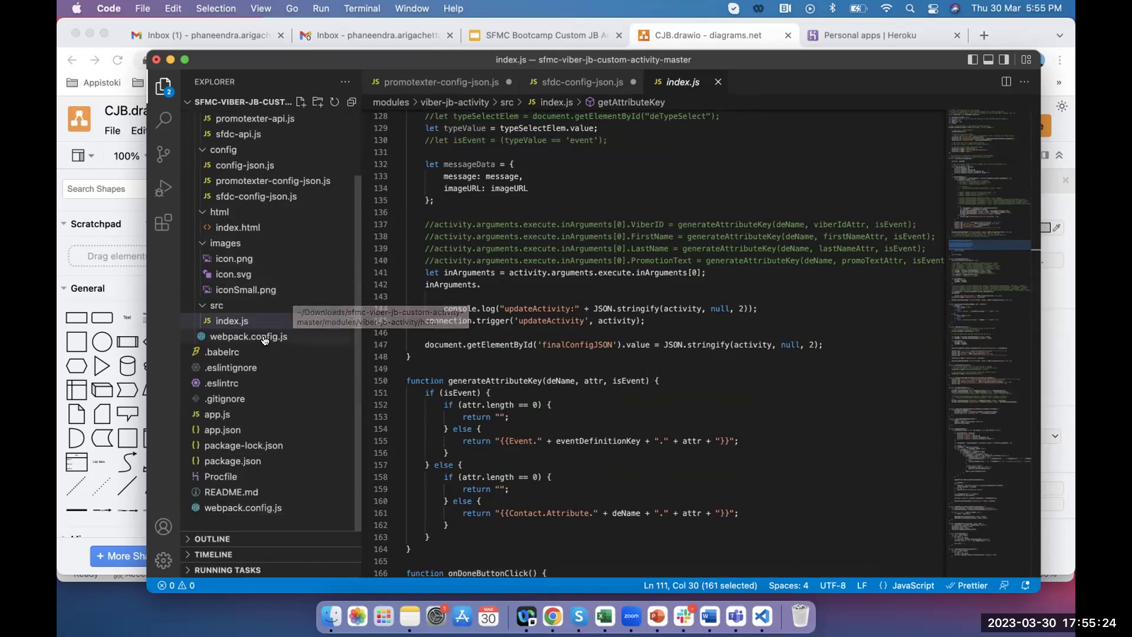
click(227, 430)
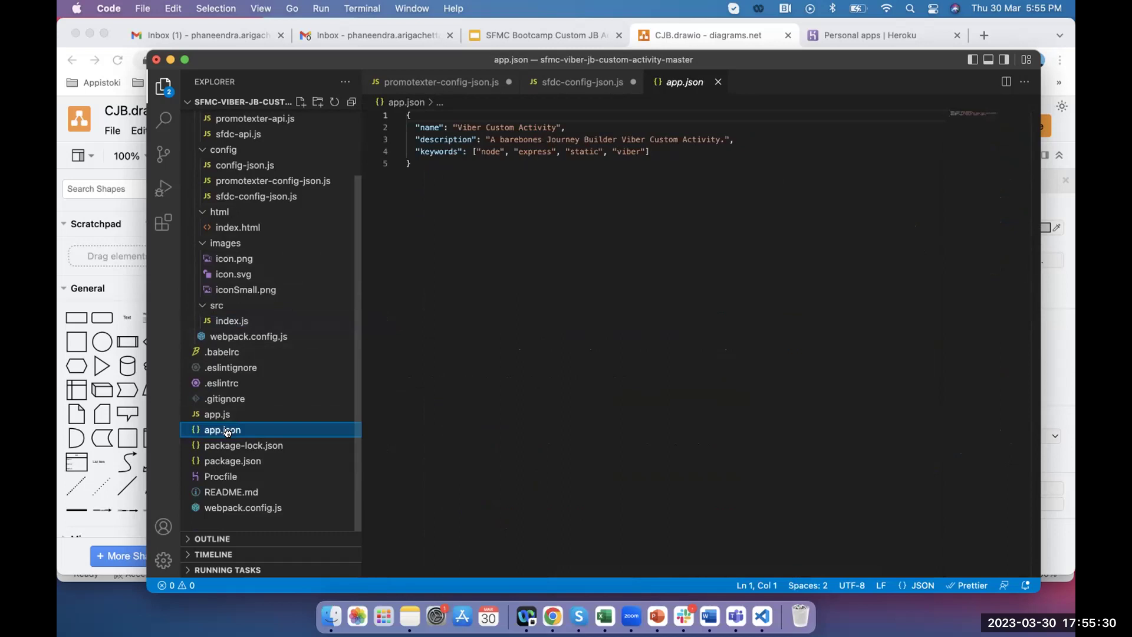
click(234, 461)
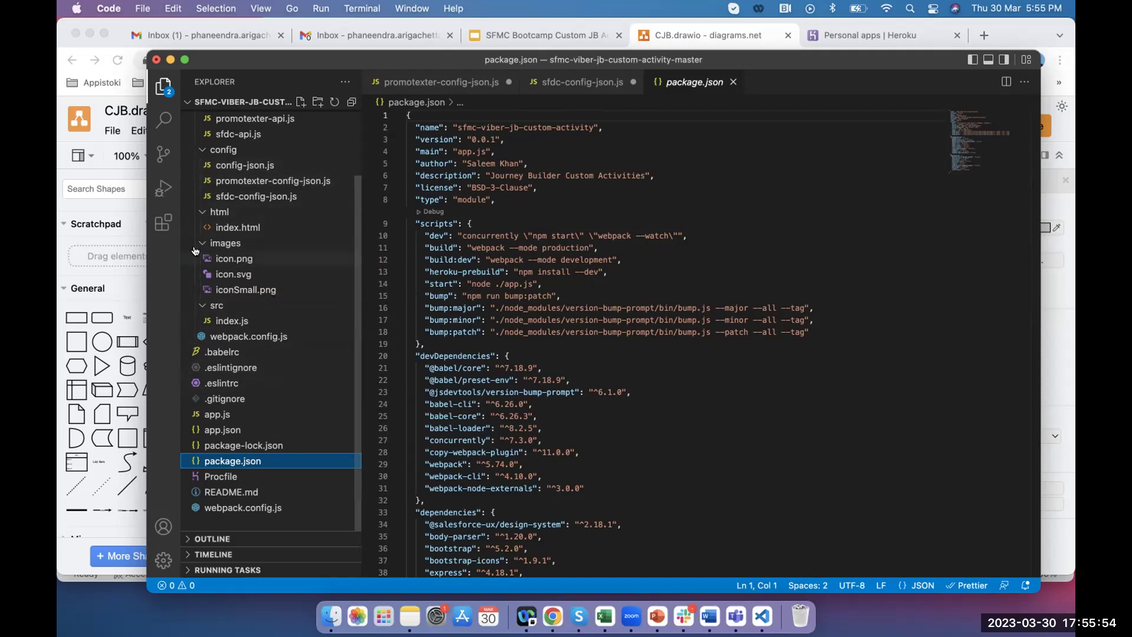
Step: Switch to the Heroku dashboard in Chrome, change to the pldtglobal team and open its pgc-data-bridge app
click(121, 228)
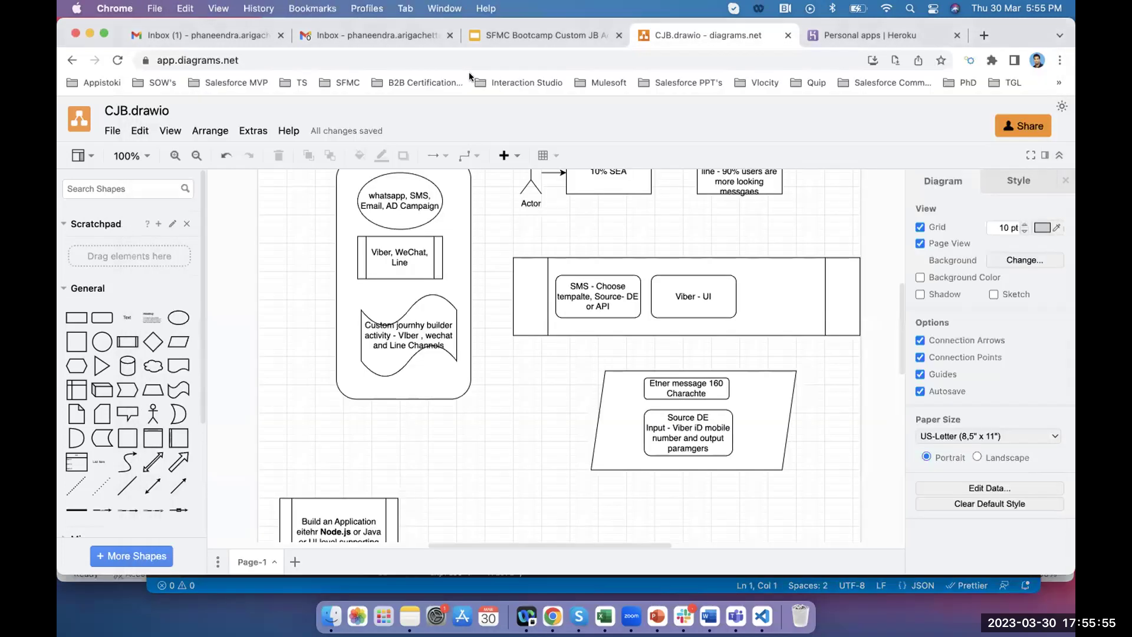
click(854, 36)
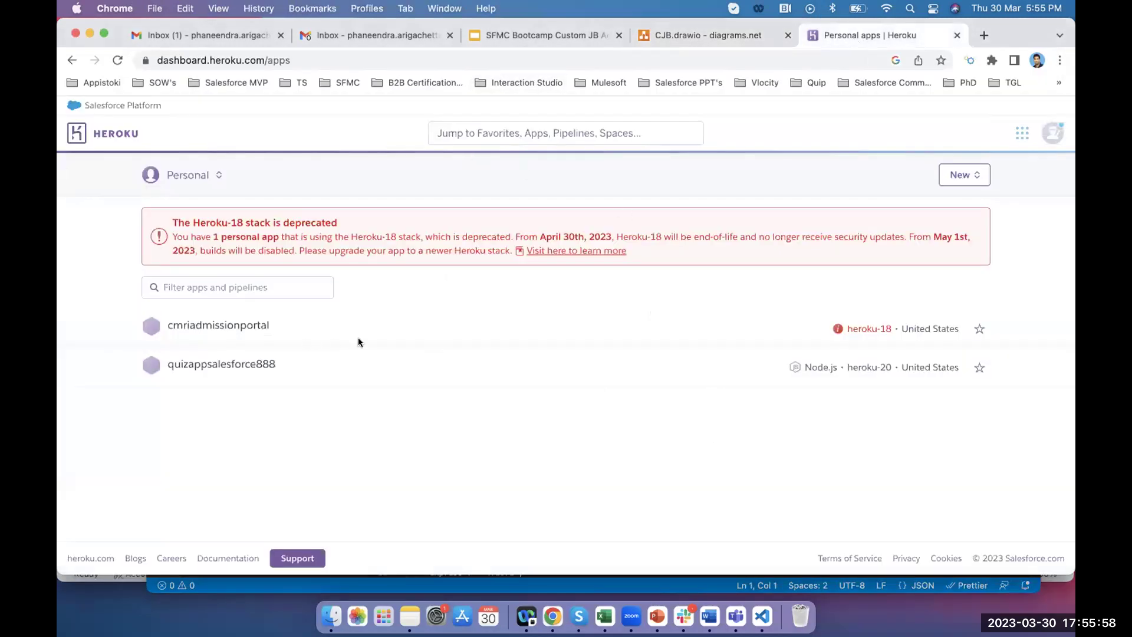
click(213, 177)
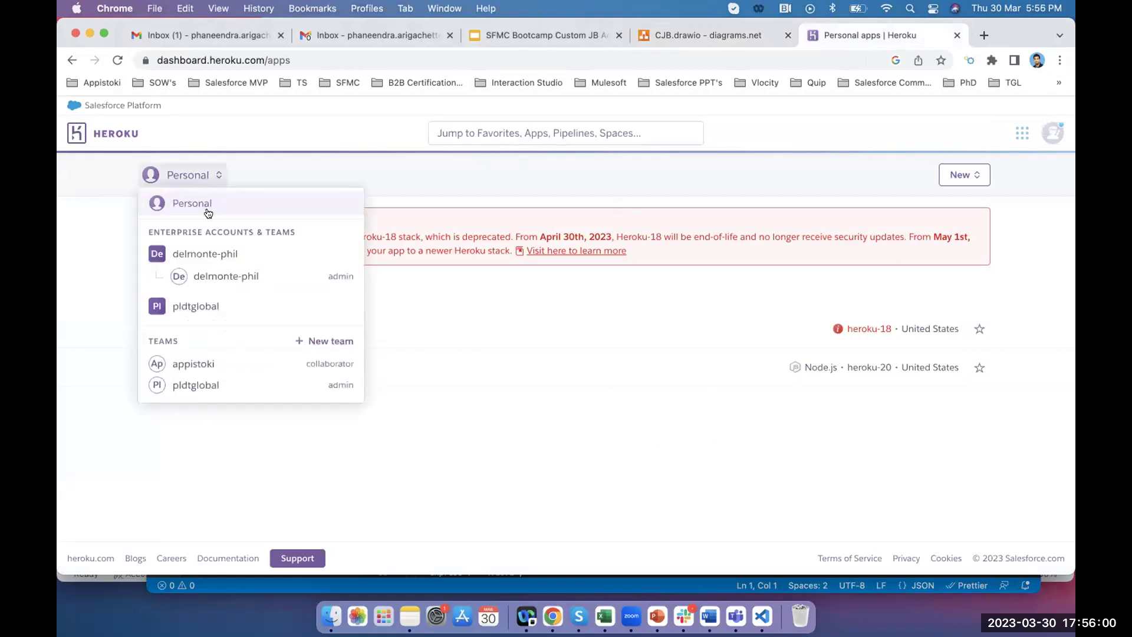
click(206, 368)
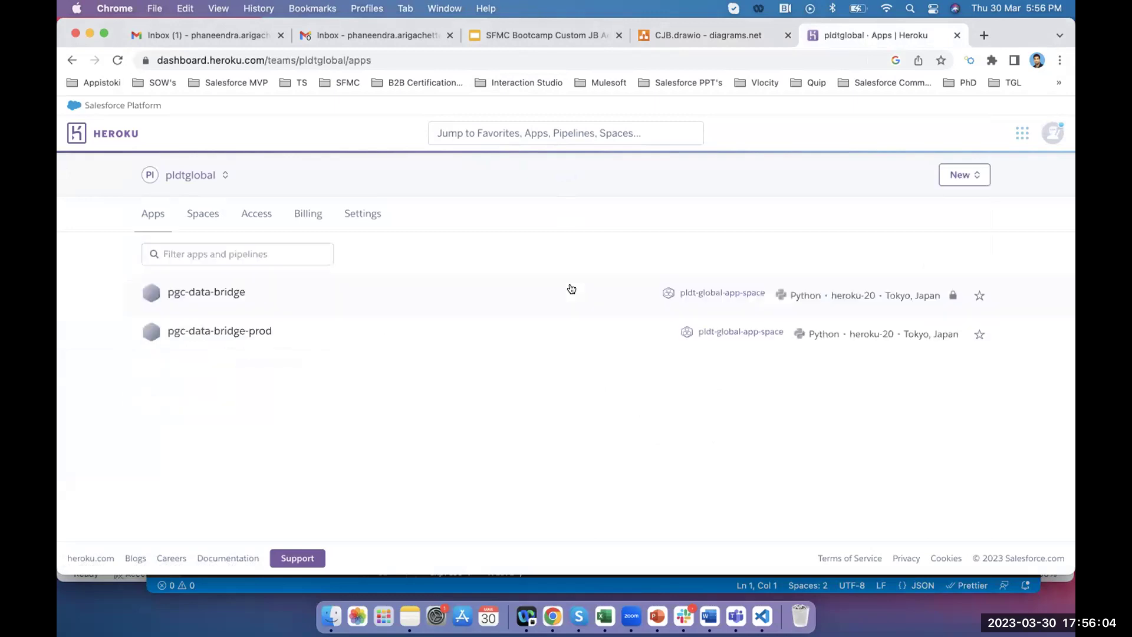
click(219, 293)
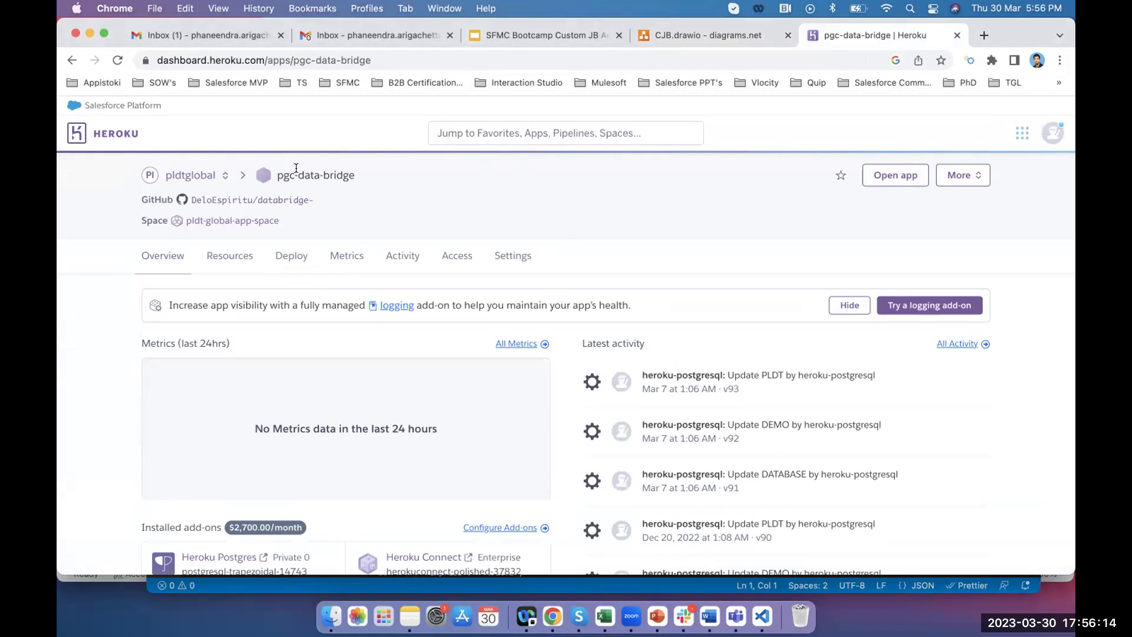
Step: Examine the pgc-data-bridge deployment options, including the pipeline choices, deployment method and GitHub repository connection
click(287, 259)
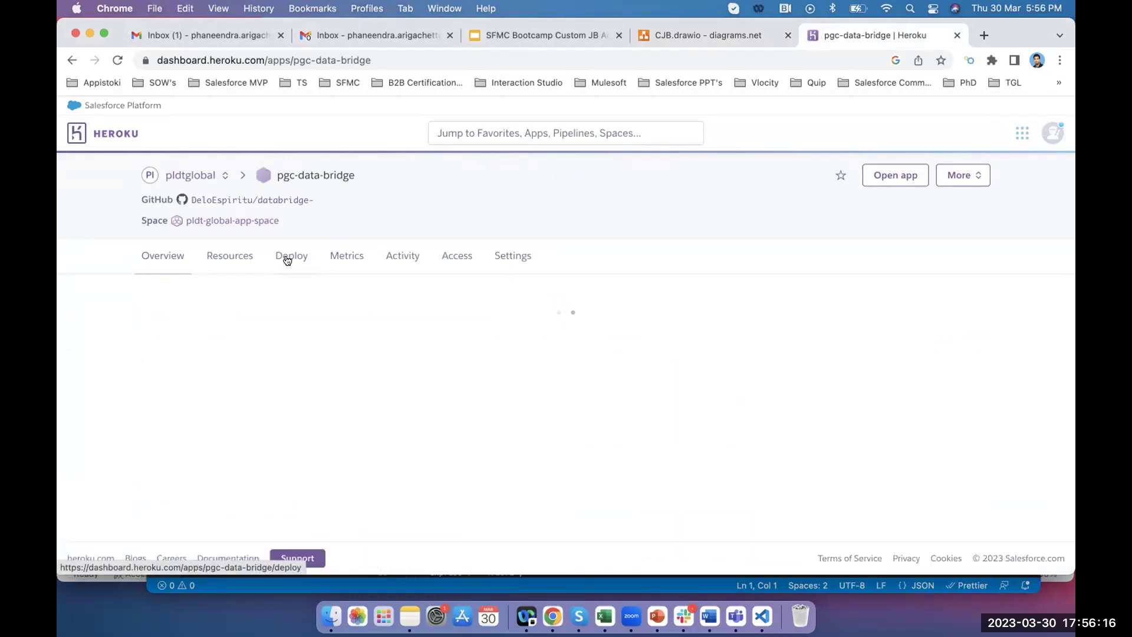
scroll(530, 390, down, 2)
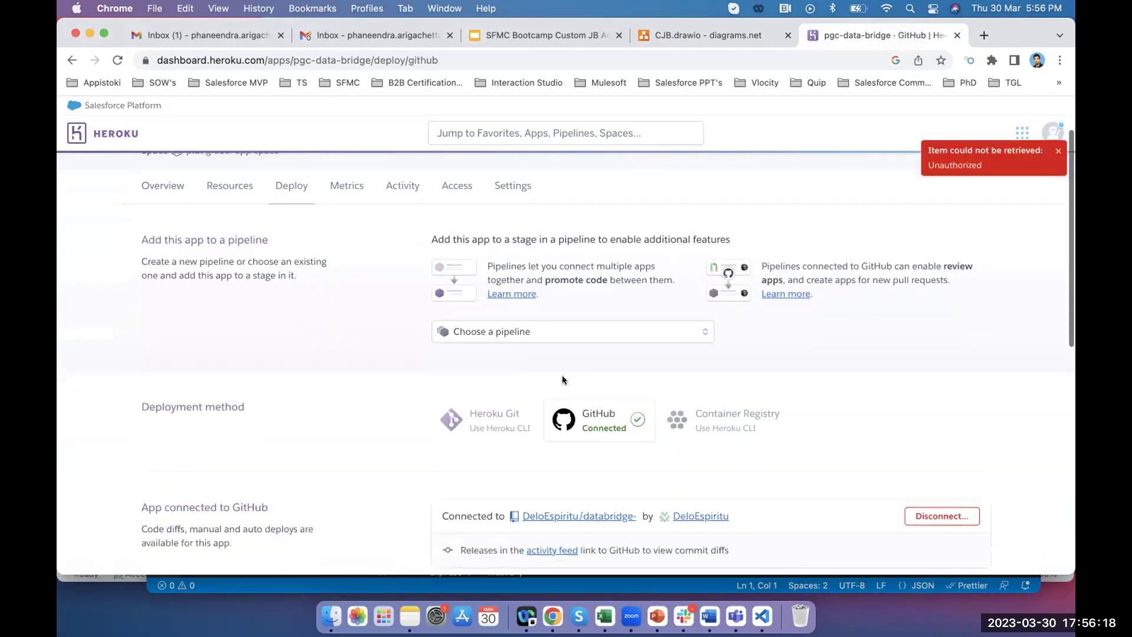
click(597, 331)
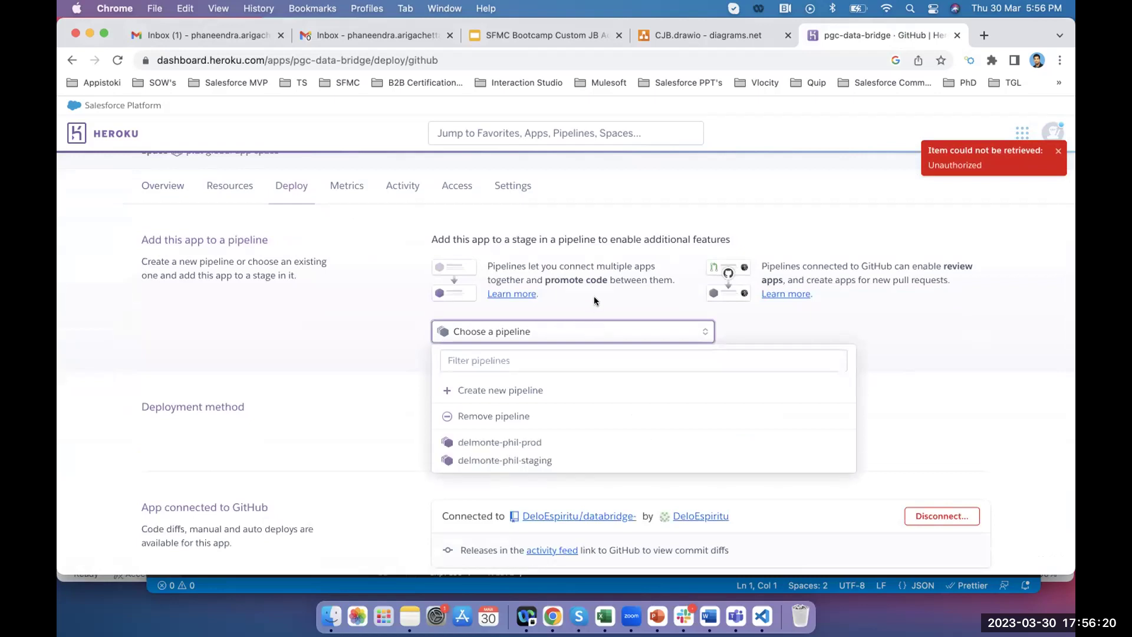
click(603, 326)
scroll(620, 323, down, 1)
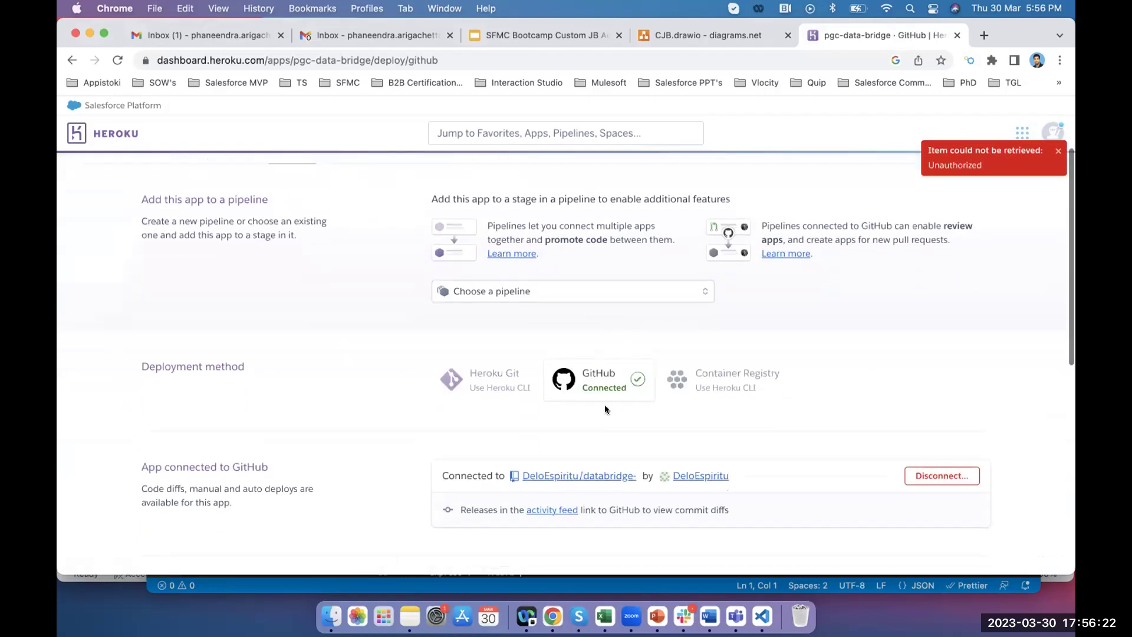
scroll(597, 350, down, 1)
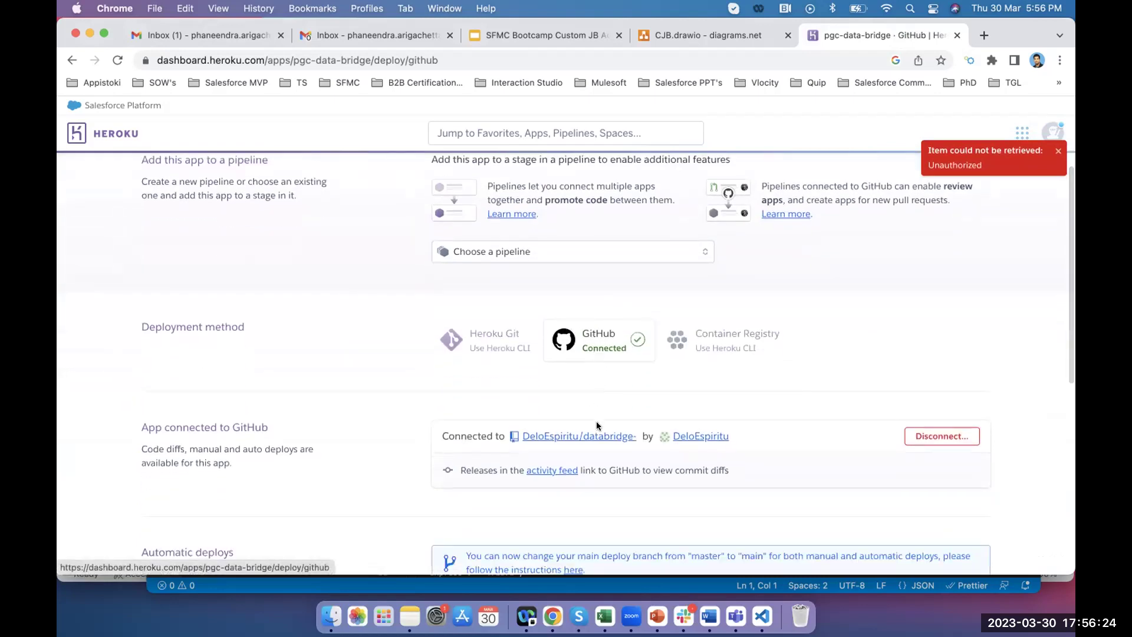
scroll(598, 392, down, 3)
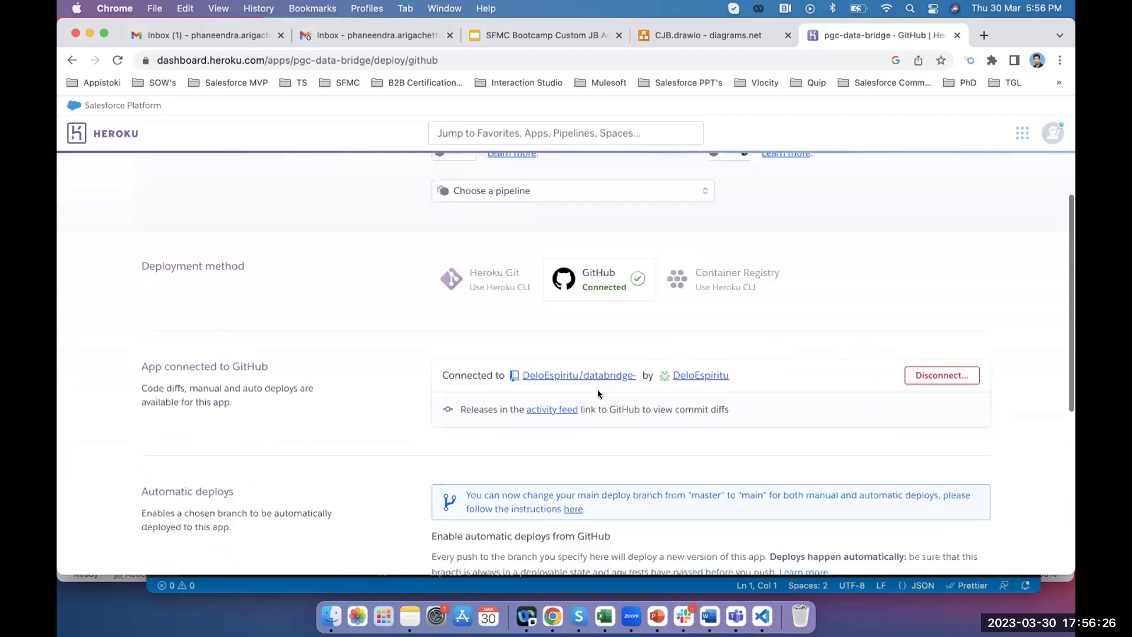
scroll(607, 388, up, 7)
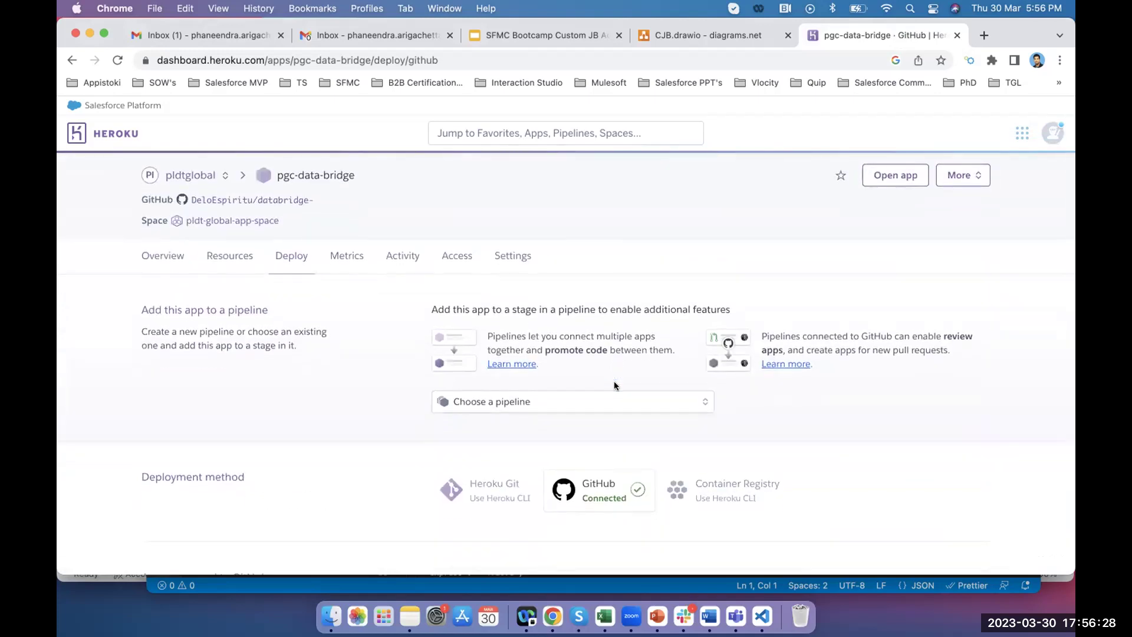
Step: Look over the app's dynos and add-ons in Resources and its metrics and latest activity in Overview
click(220, 259)
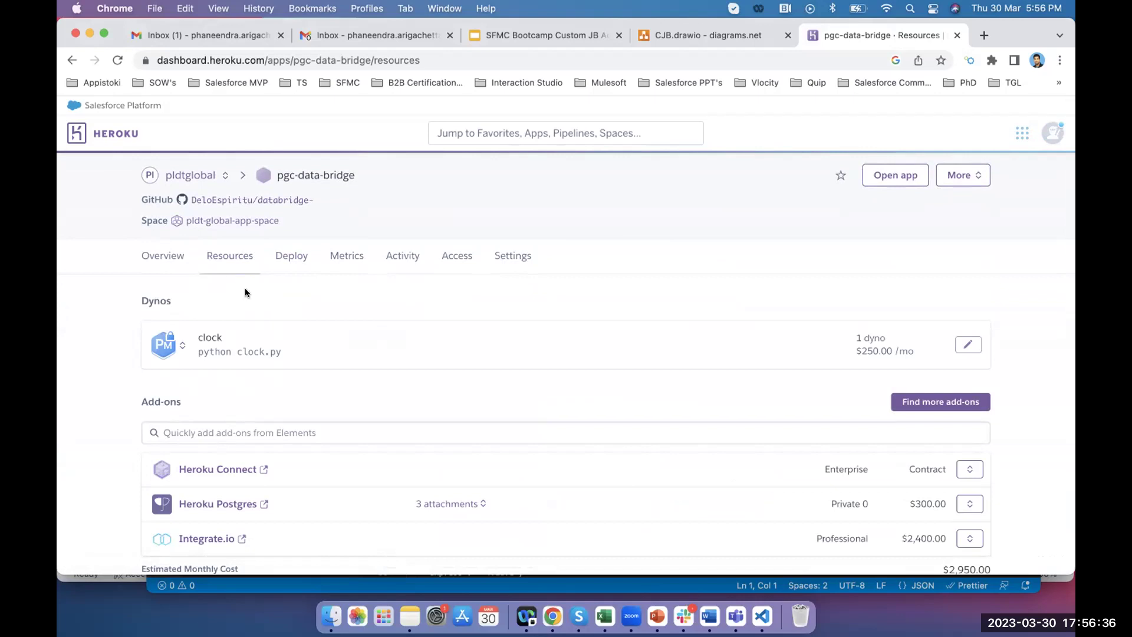
click(159, 258)
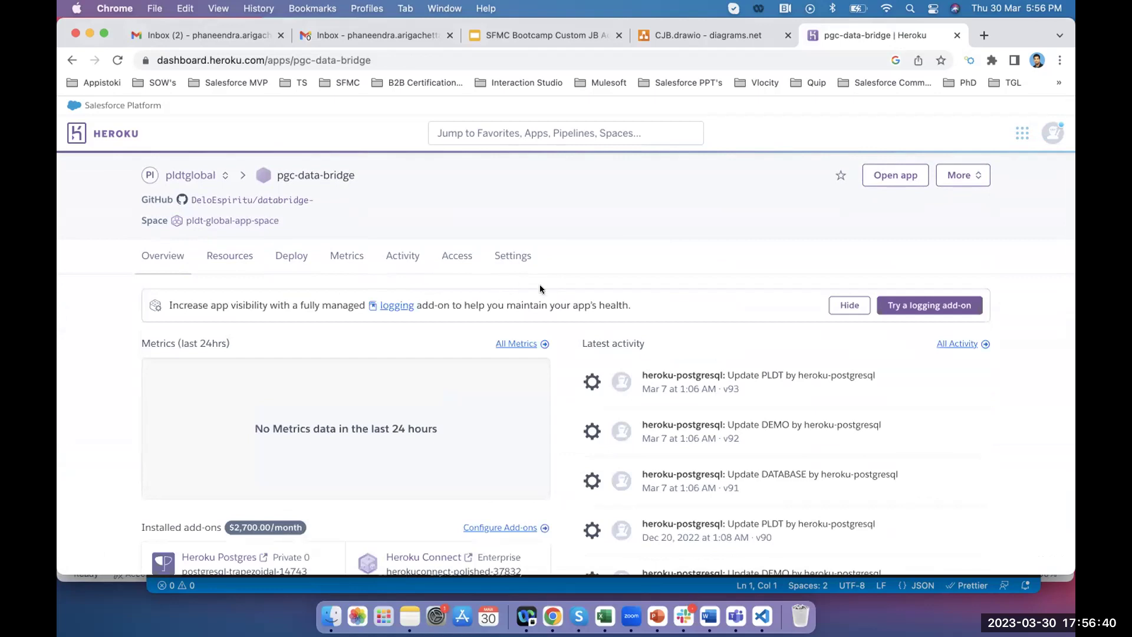
scroll(542, 295, down, 2)
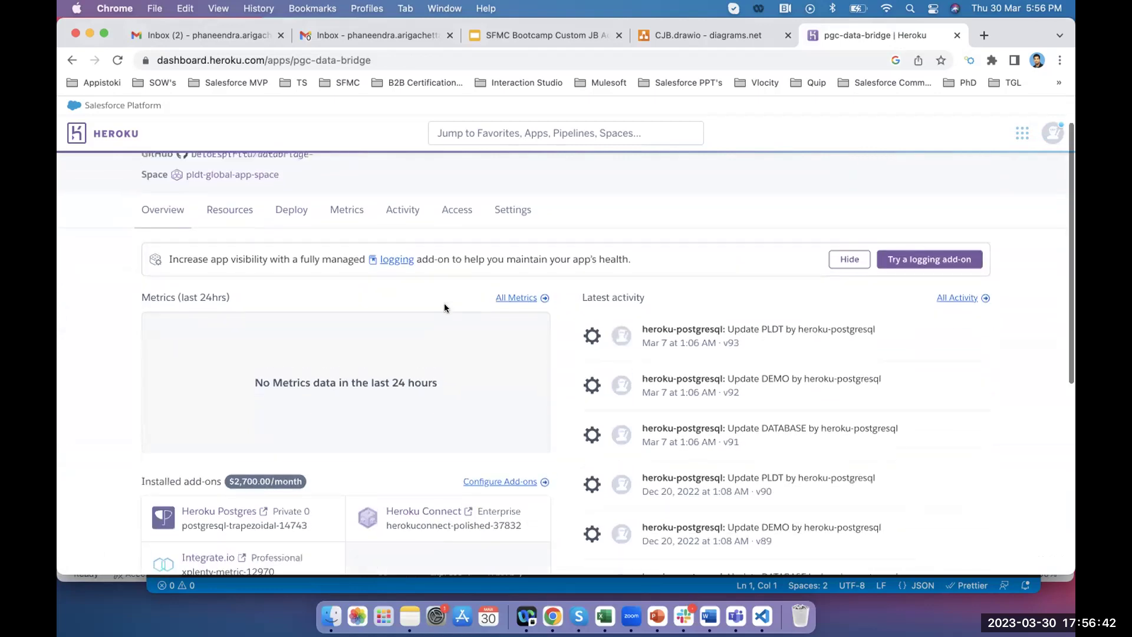
scroll(445, 305, up, 2)
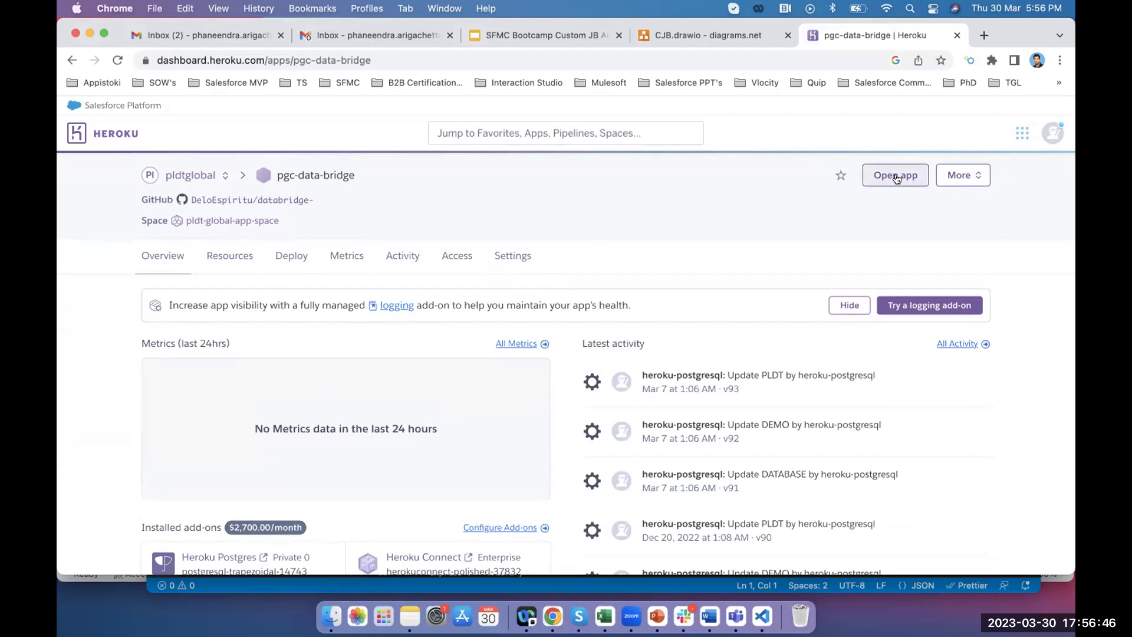
Step: Open the pgc-data-bridge settings, reveal the config vars and look through the list of keys
click(522, 259)
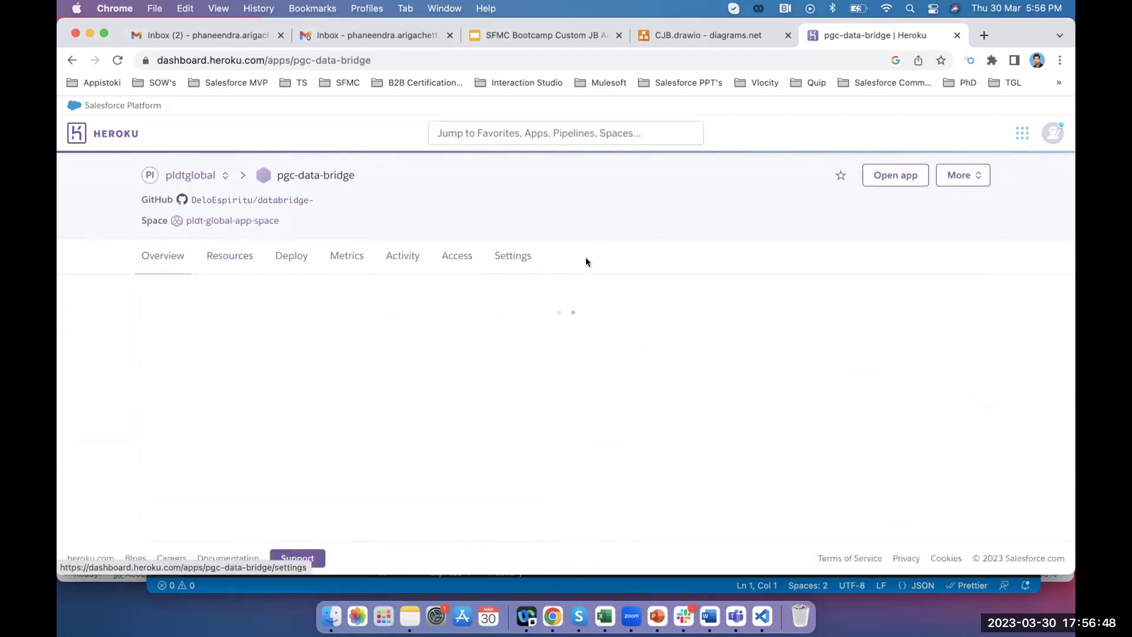
scroll(593, 366, down, 3)
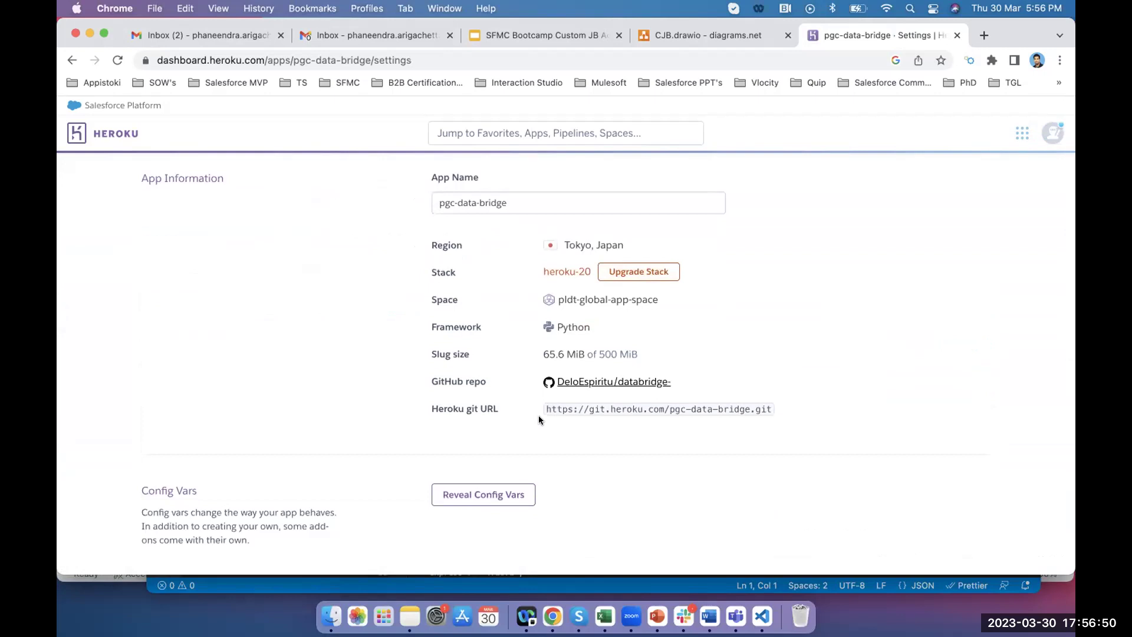
scroll(557, 401, down, 4)
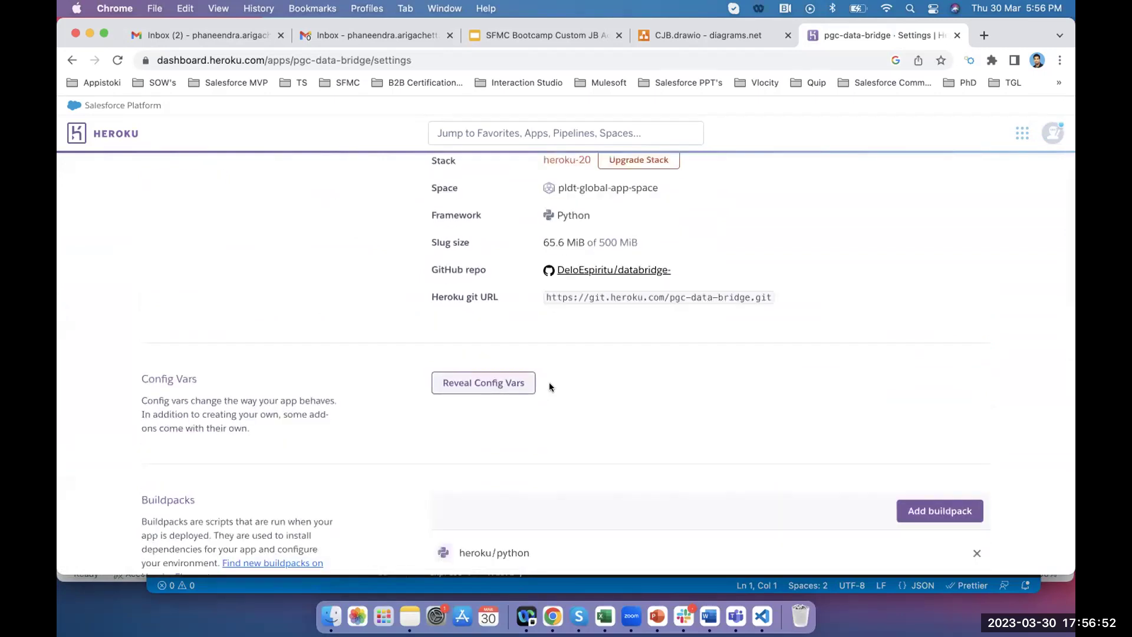
scroll(548, 384, down, 2)
click(494, 322)
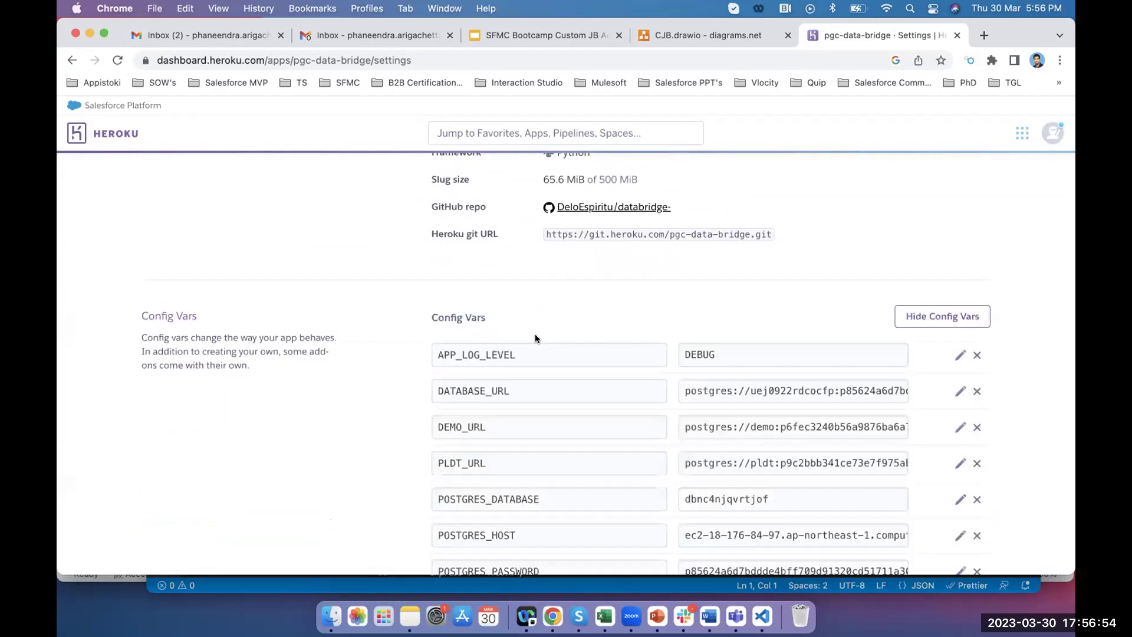
scroll(559, 319, down, 2)
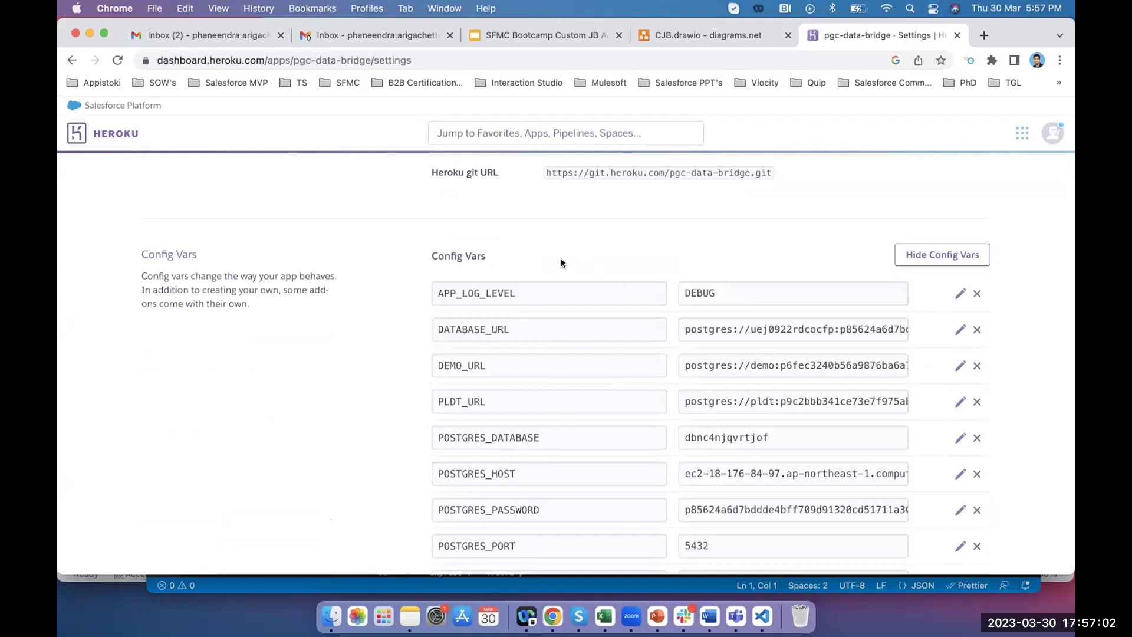
scroll(562, 277, down, 10)
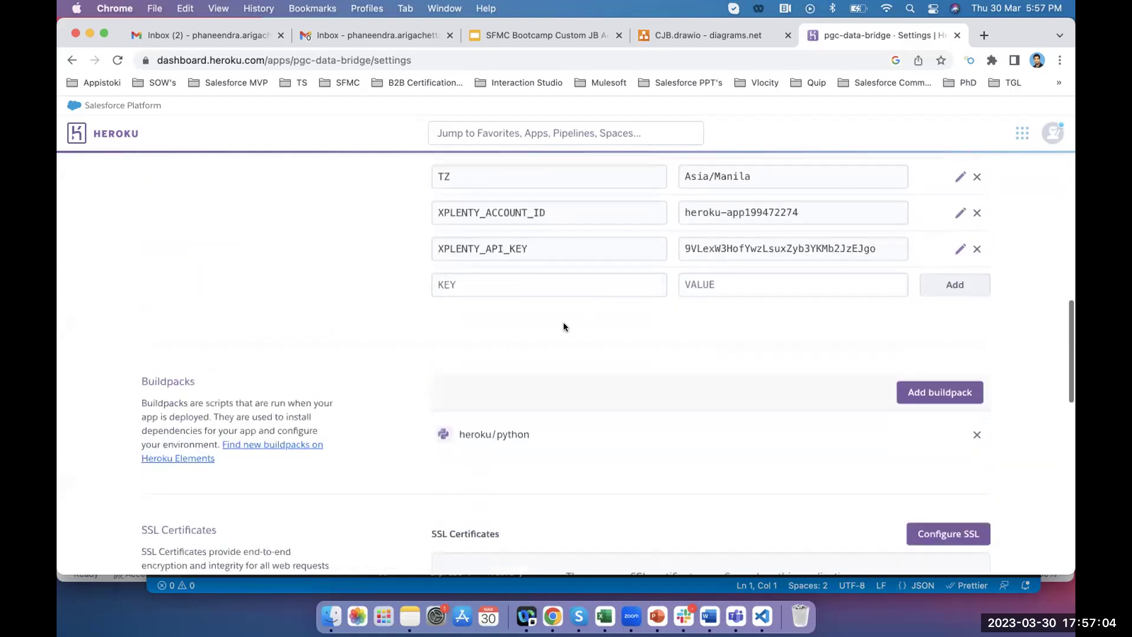
Step: Review the app's buildpacks, SSL certificates, domains, ownership transfer and maintenance mode settings
scroll(564, 328, down, 3)
drag(516, 369, 436, 363)
click(542, 347)
scroll(542, 347, down, 4)
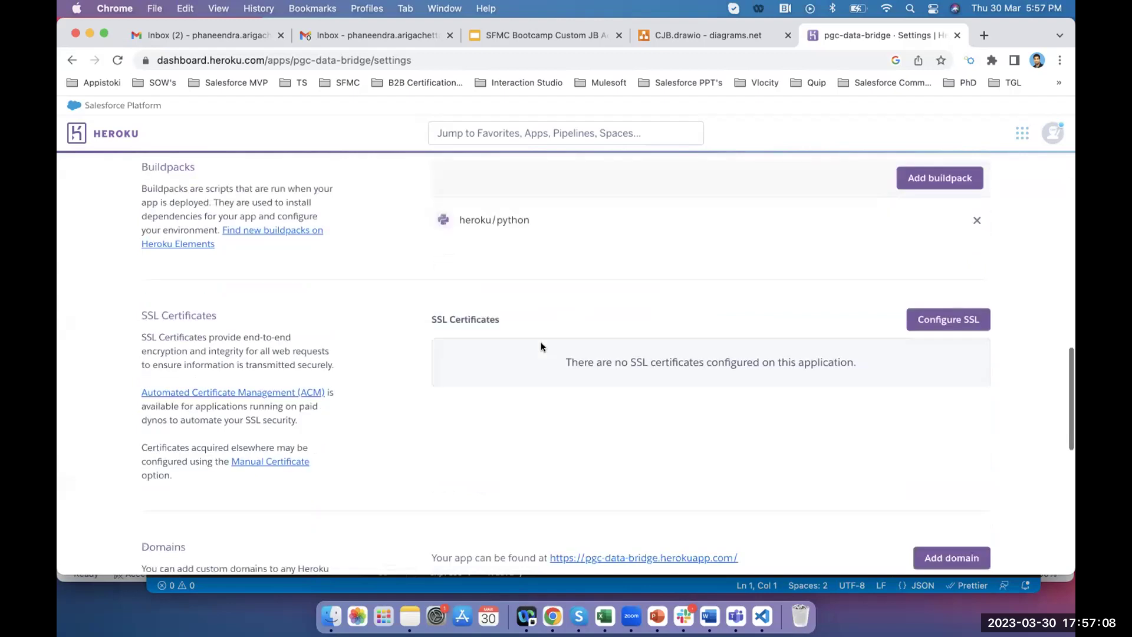
scroll(466, 342, down, 2)
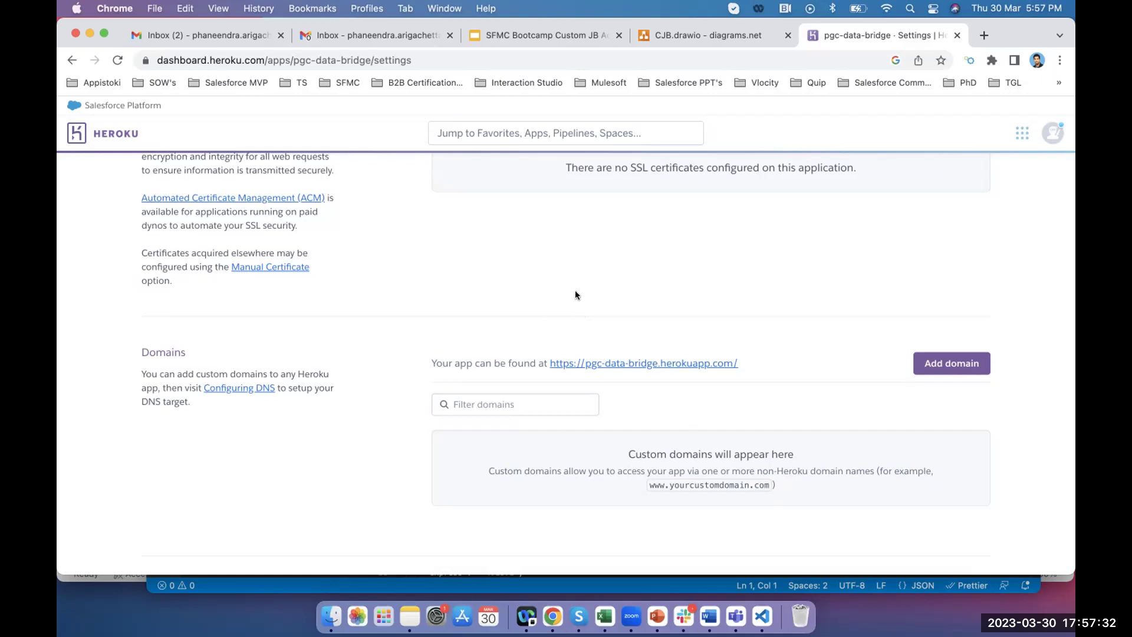
scroll(575, 294, down, 5)
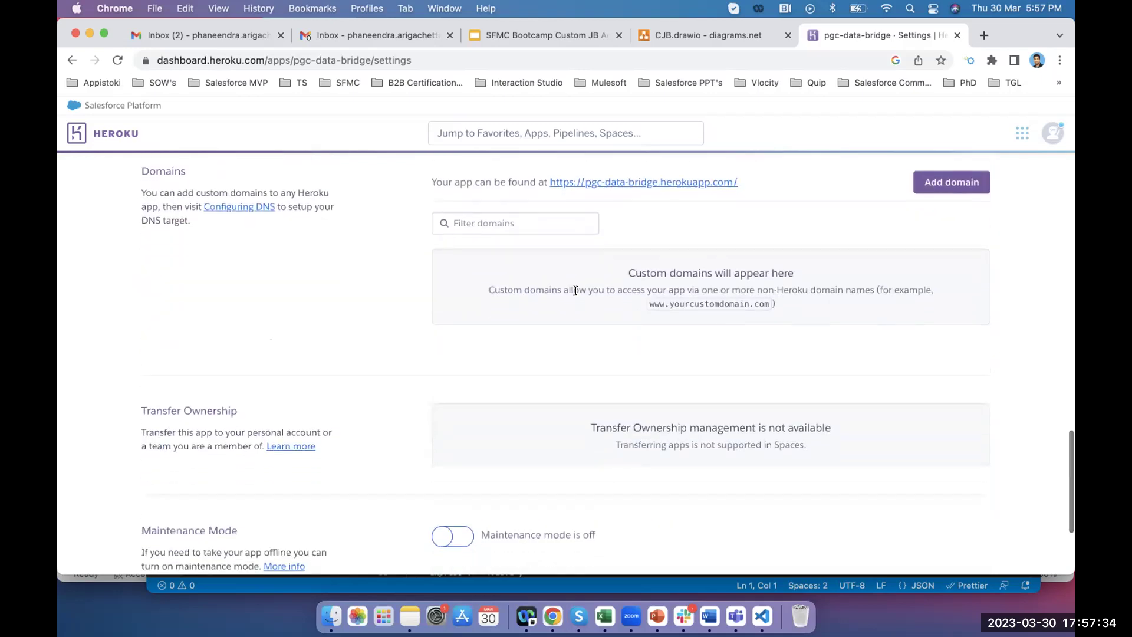
scroll(584, 298, down, 1)
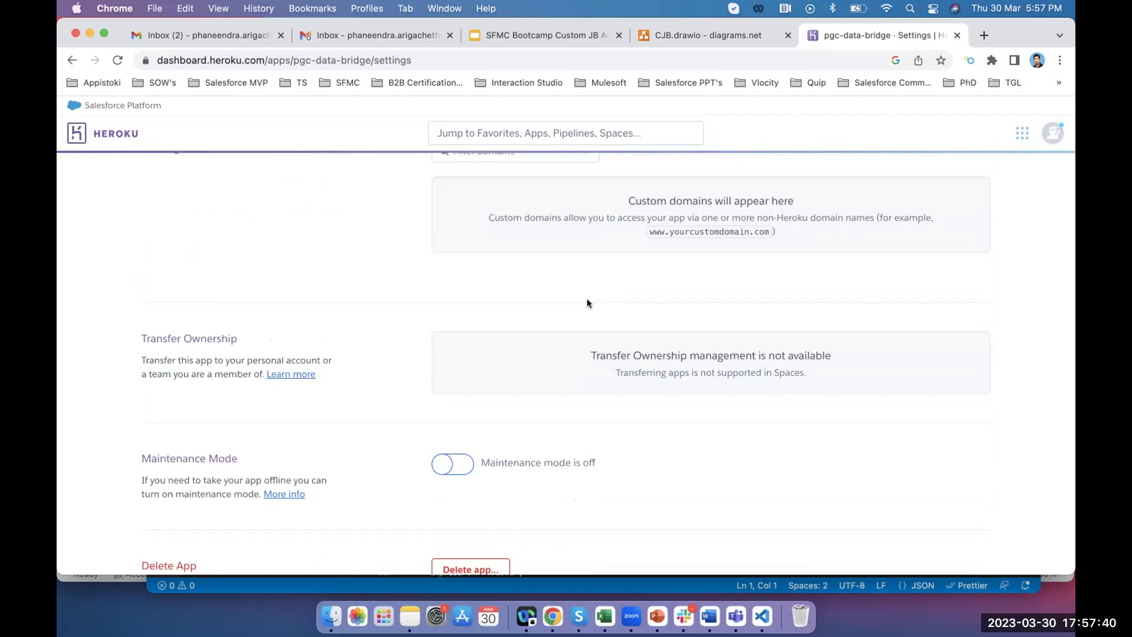
scroll(561, 310, down, 3)
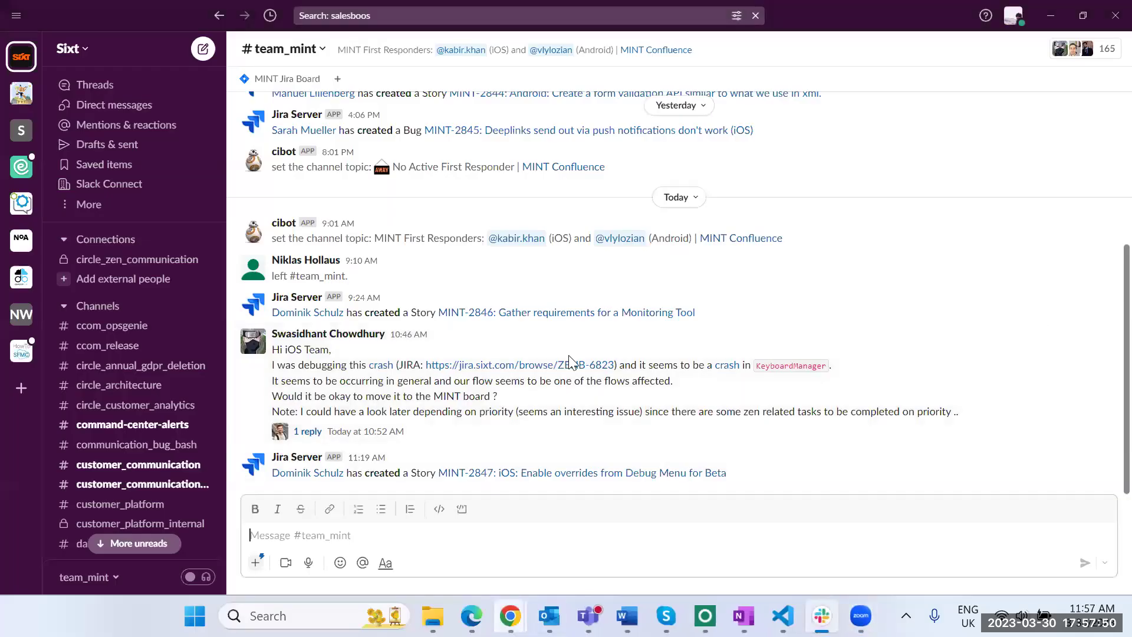
Step: Switch to Marketing Cloud in Chrome, duplicate the Journey Builder tab and open Setup in the copy
key(alt+Tab)
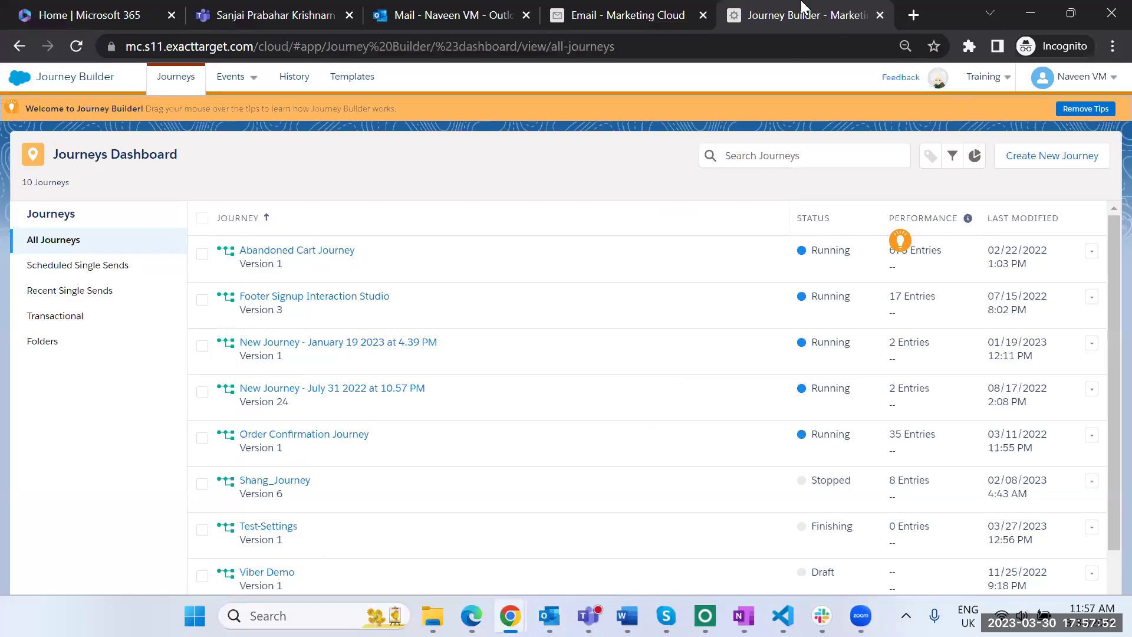
right_click(803, 8)
click(886, 139)
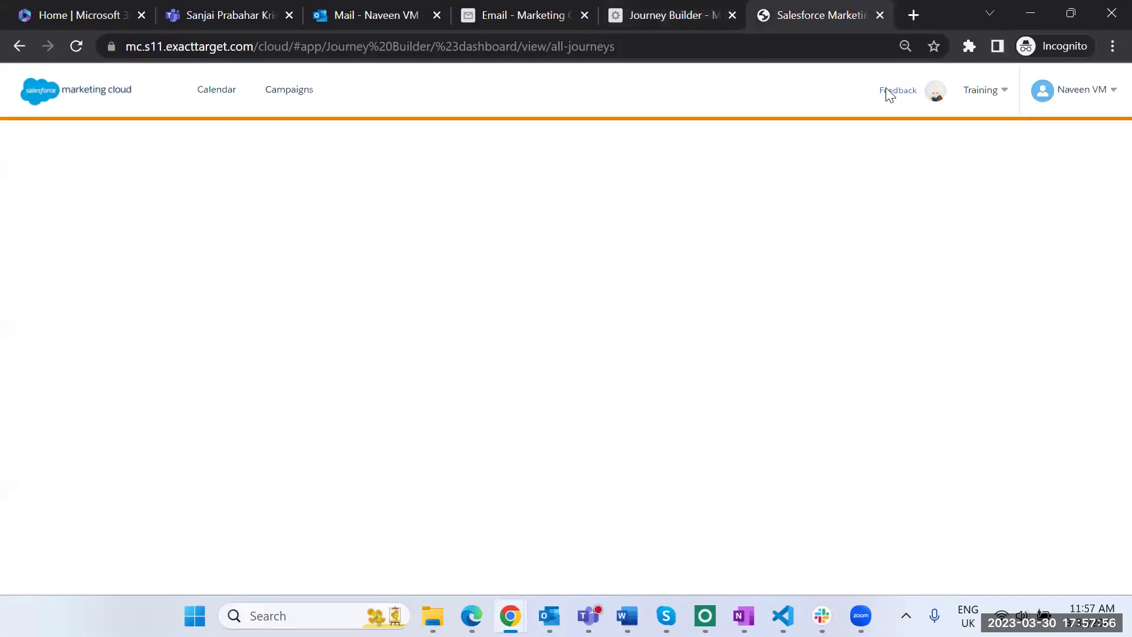
mouse_move(1088, 85)
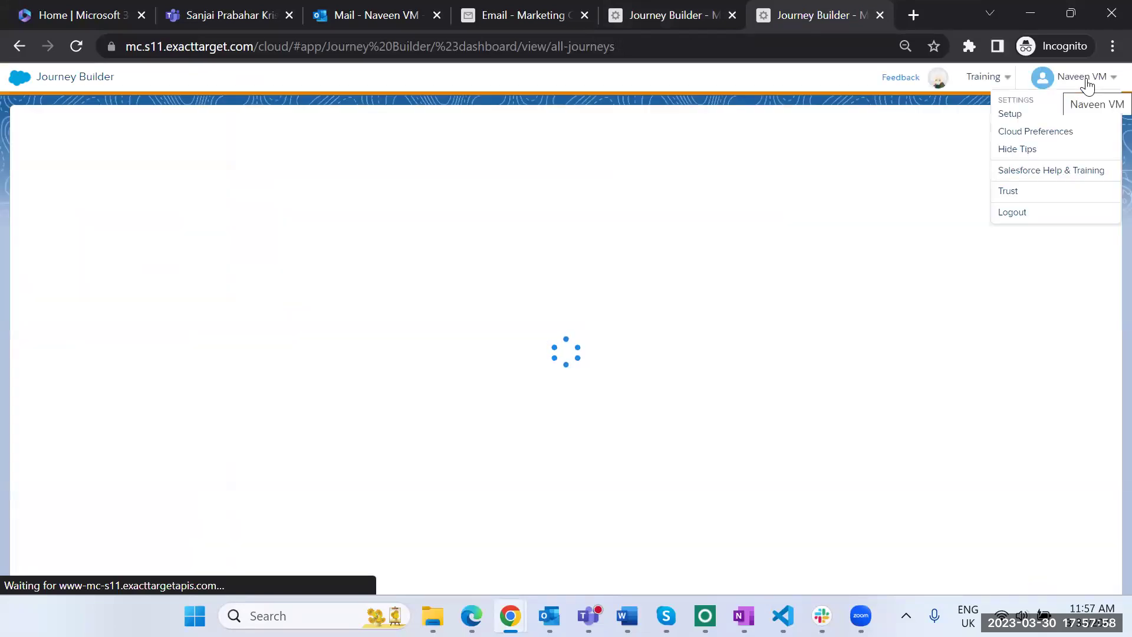
click(1069, 114)
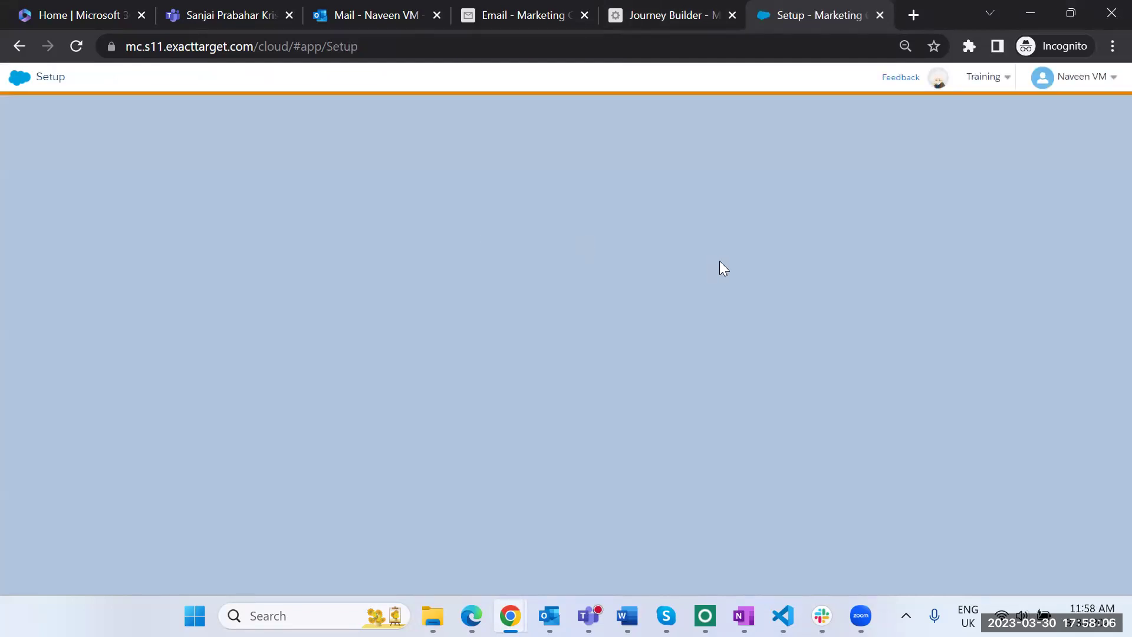
Step: Search Setup for "insta" and open the Installed Packages page
mouse_move(1087, 95)
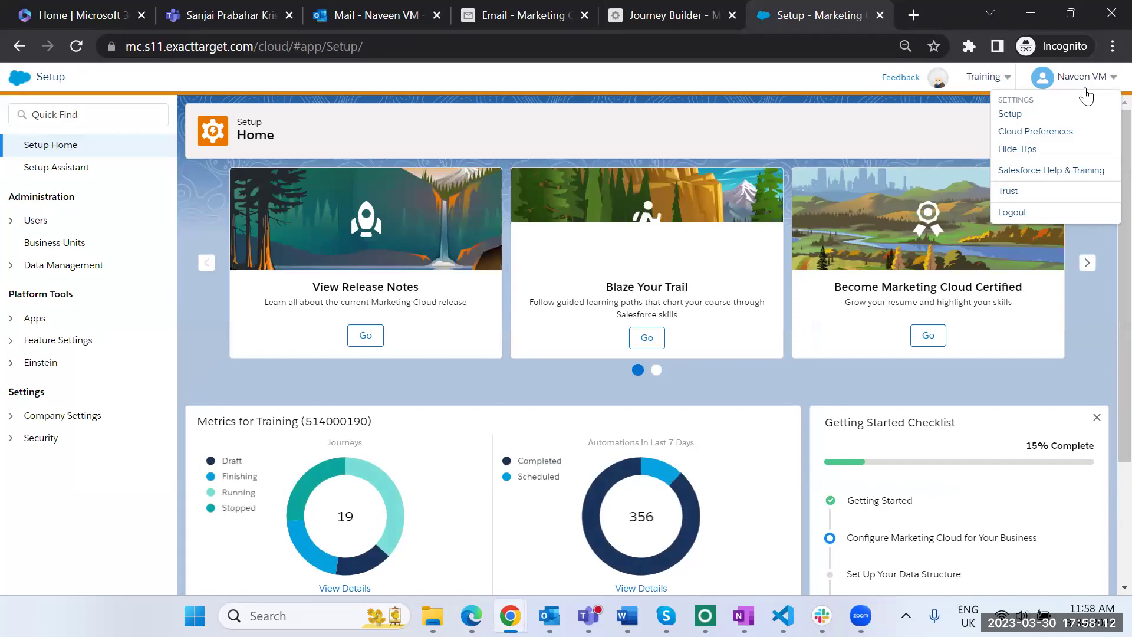
click(57, 115)
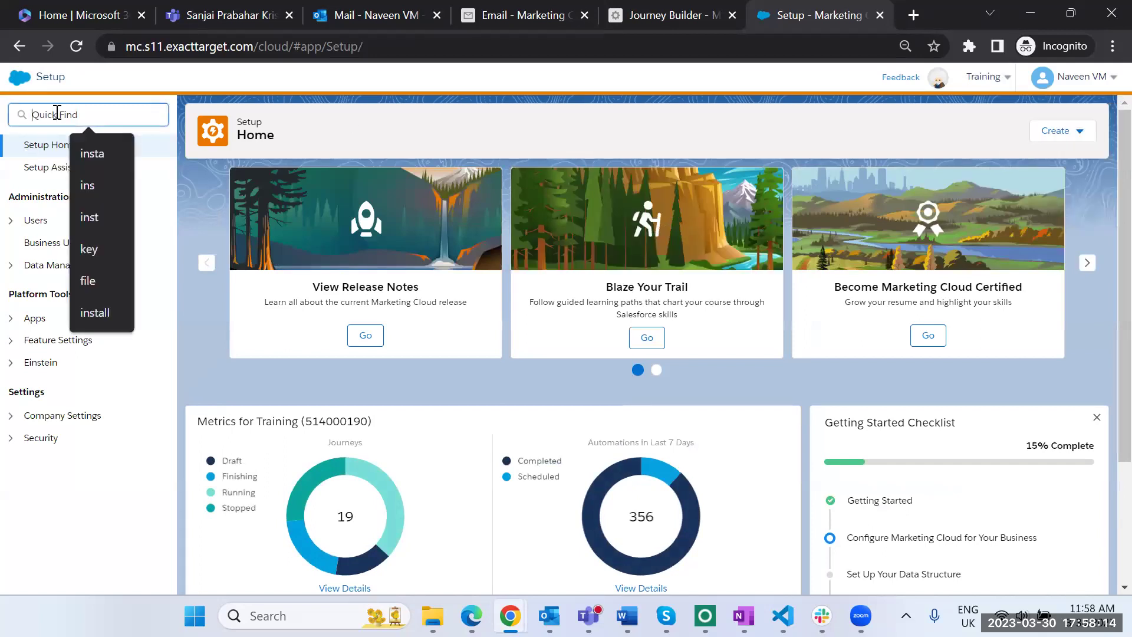
text(insta)
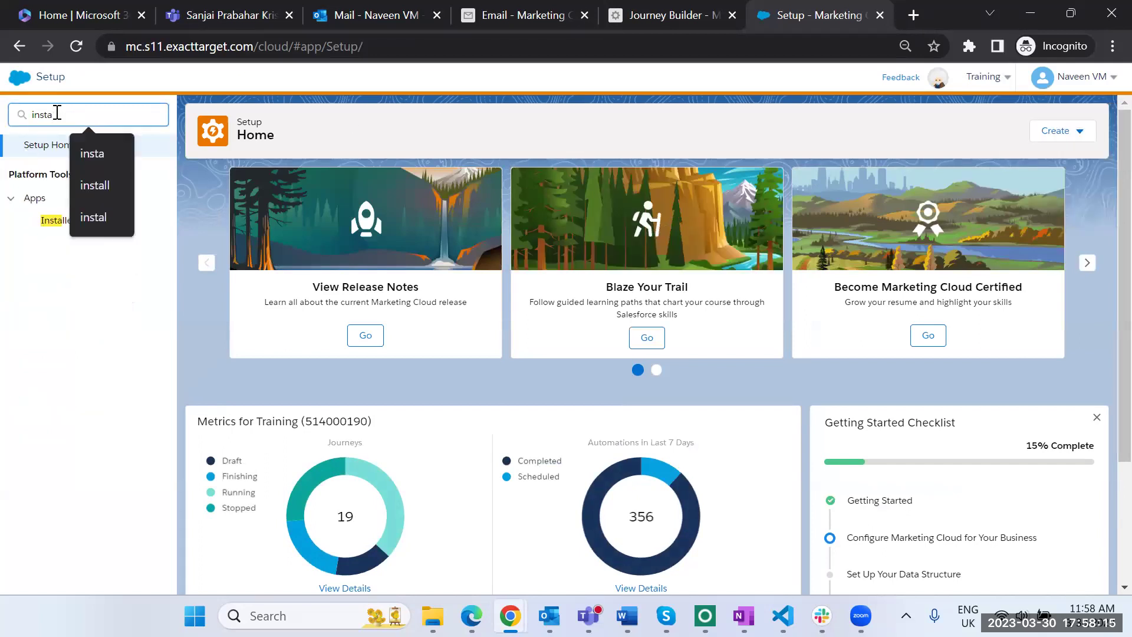
click(52, 223)
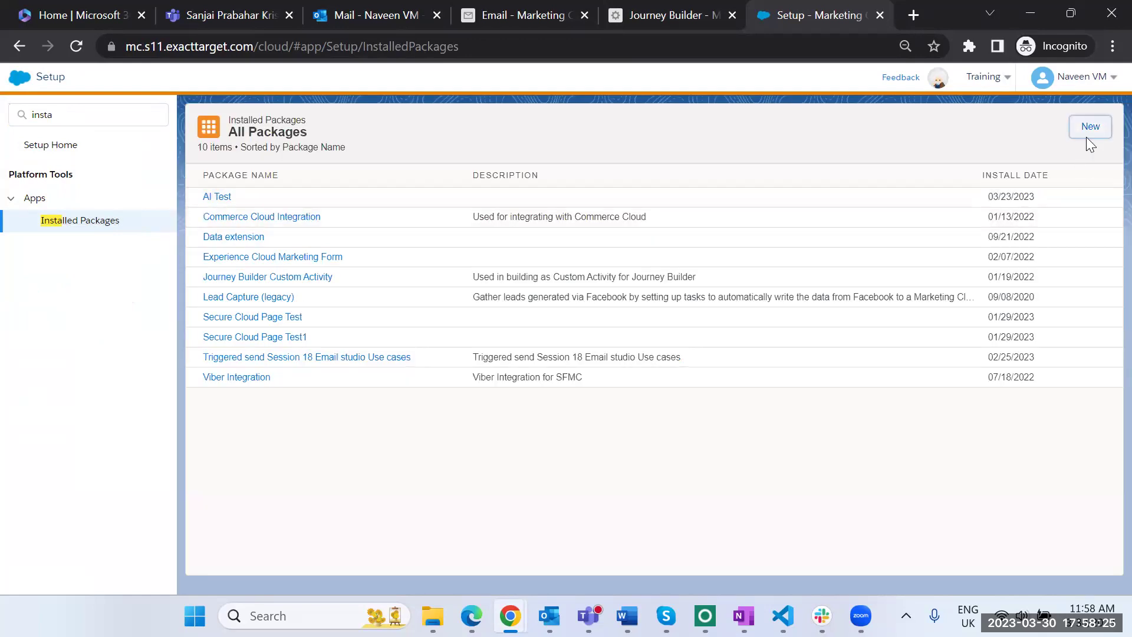
Step: Create a new installed package named "Community JB Custom Activity" with no description and save it
click(1087, 137)
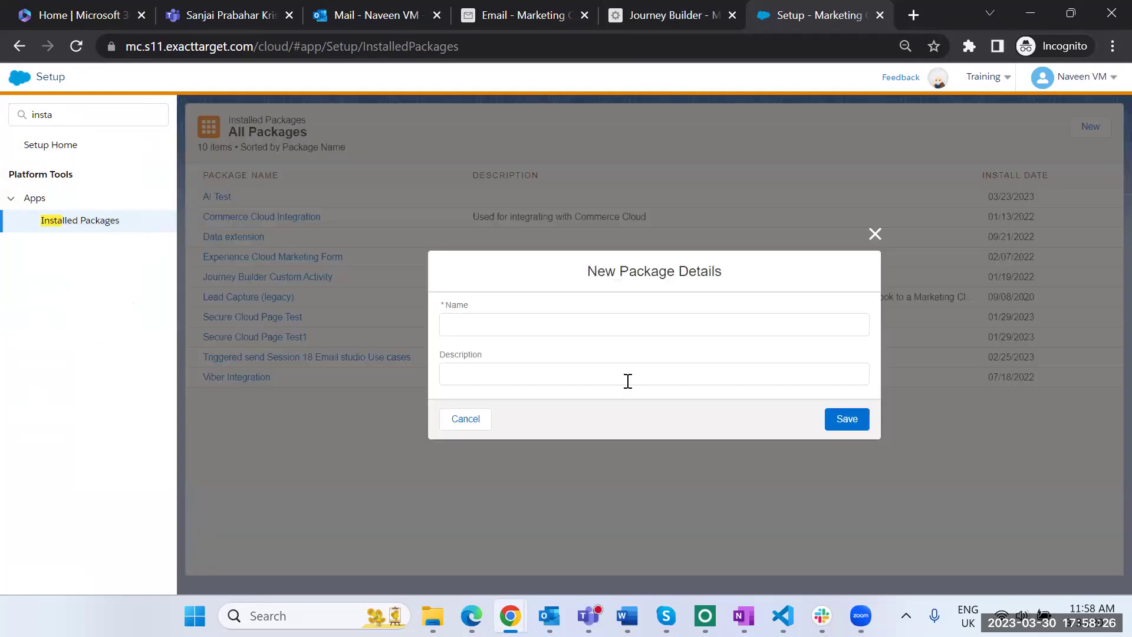
click(579, 328)
text(Com)
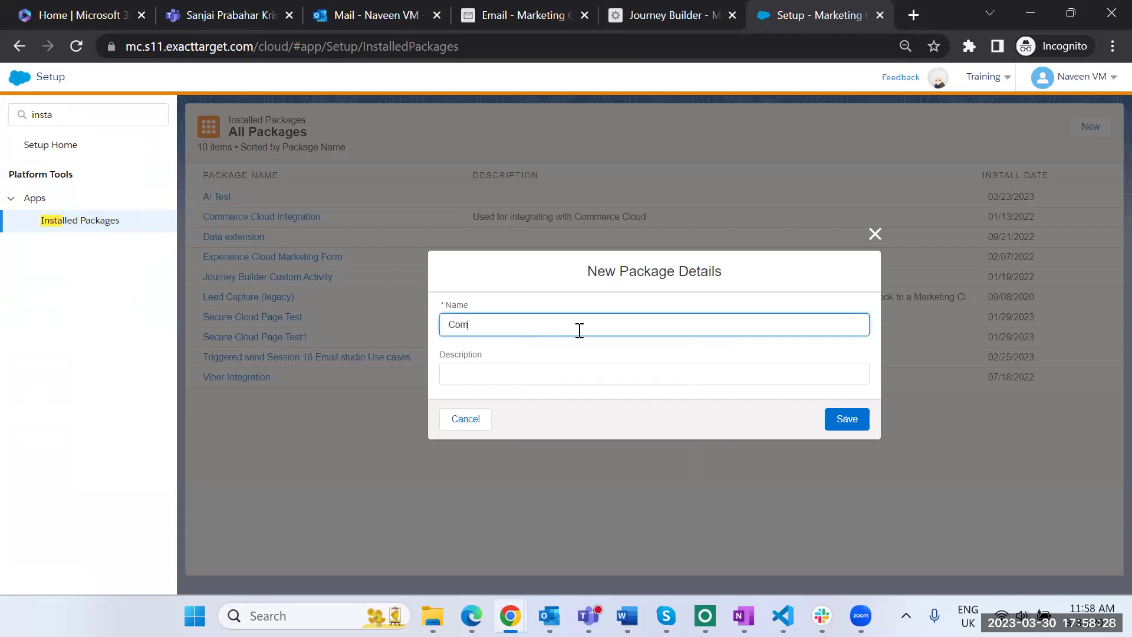
text(munity JB Custom Activity)
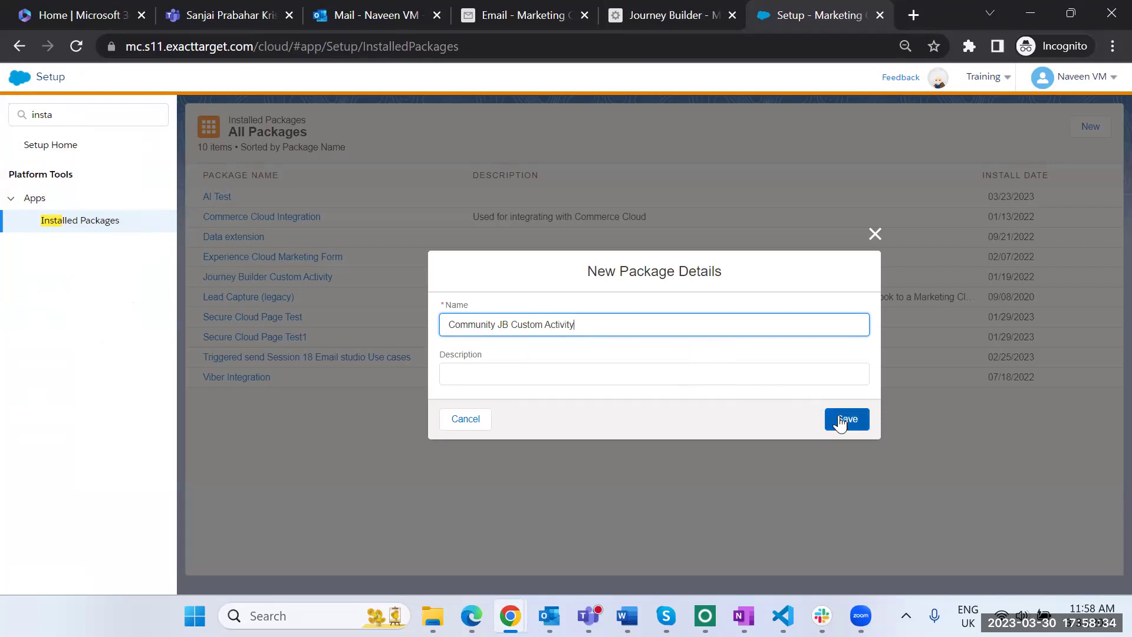
click(841, 420)
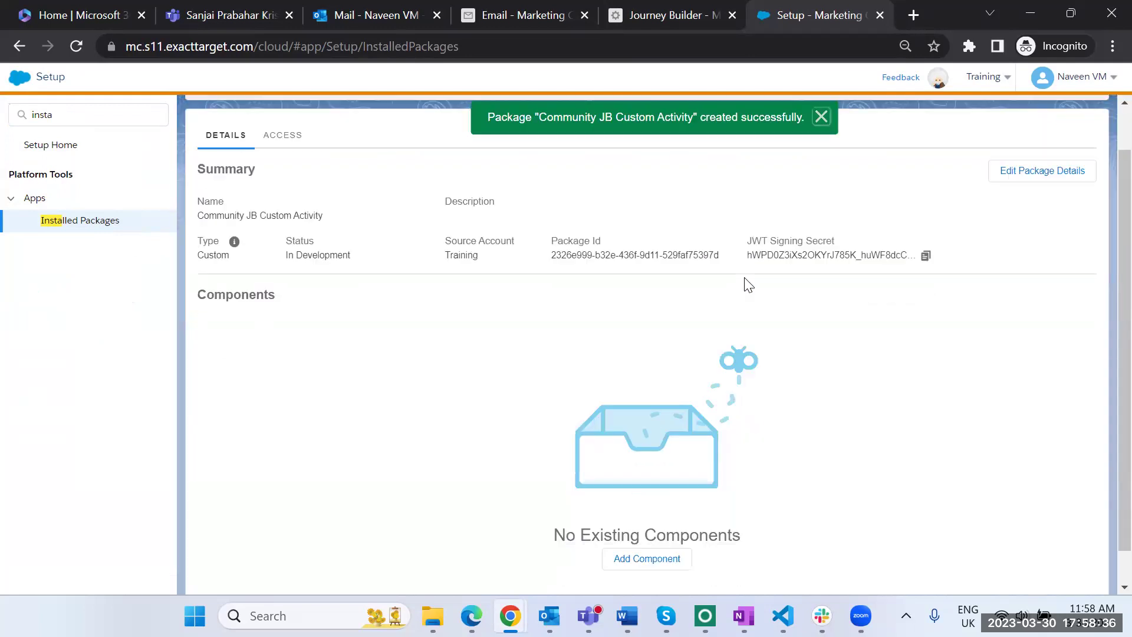
Step: Start adding a component of type Journey Builder Activity to the new package and proceed to its properties
scroll(708, 413, down, 1)
click(673, 513)
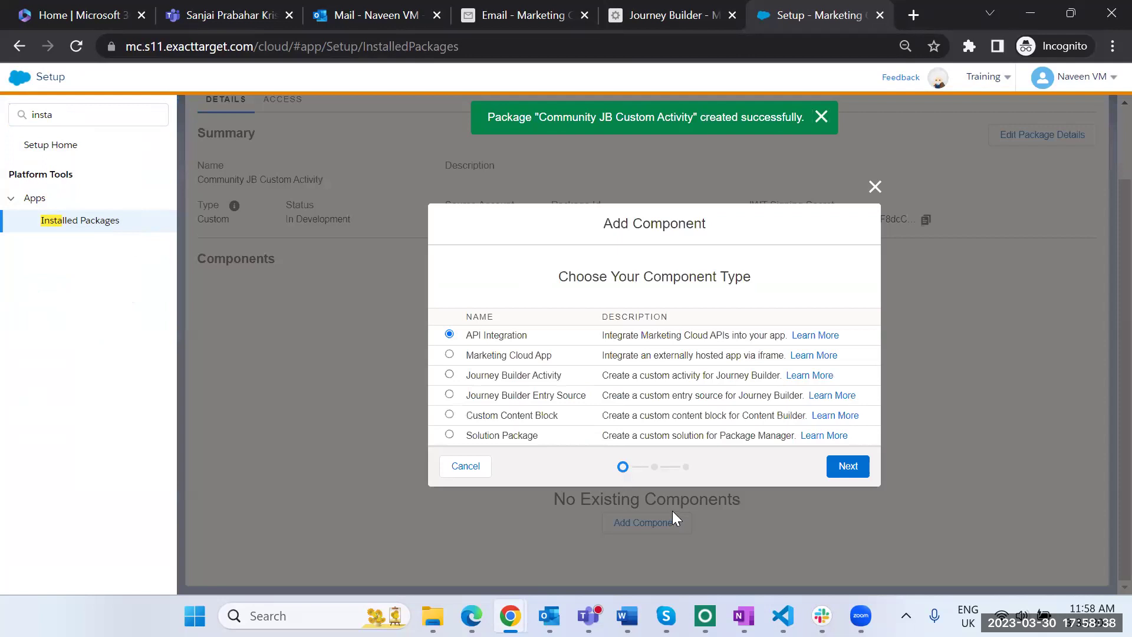
click(449, 375)
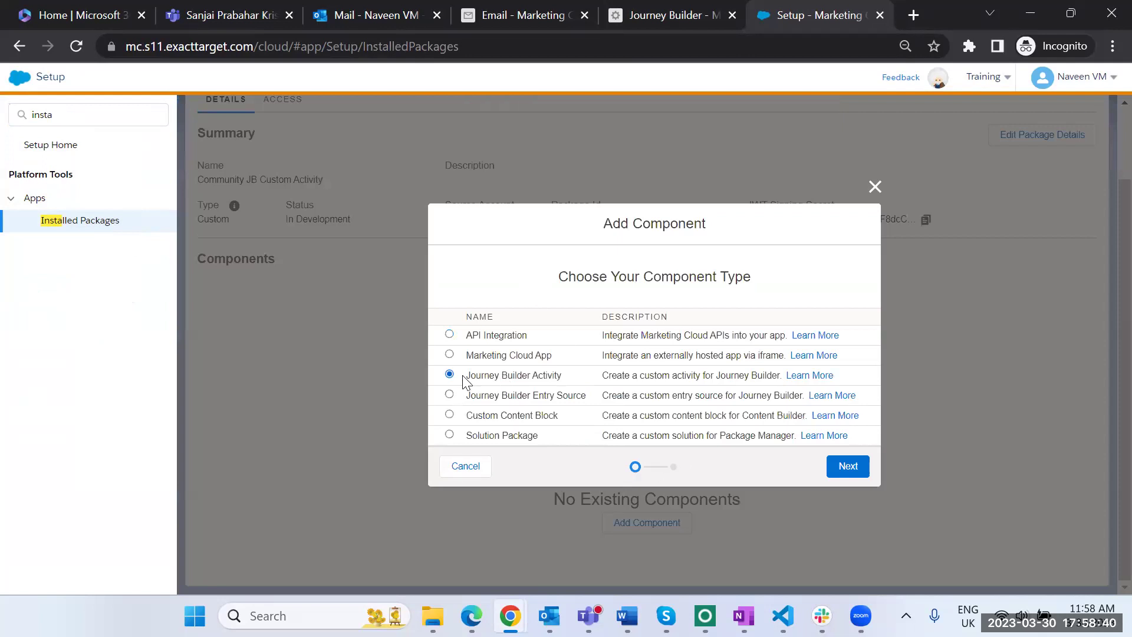
click(847, 467)
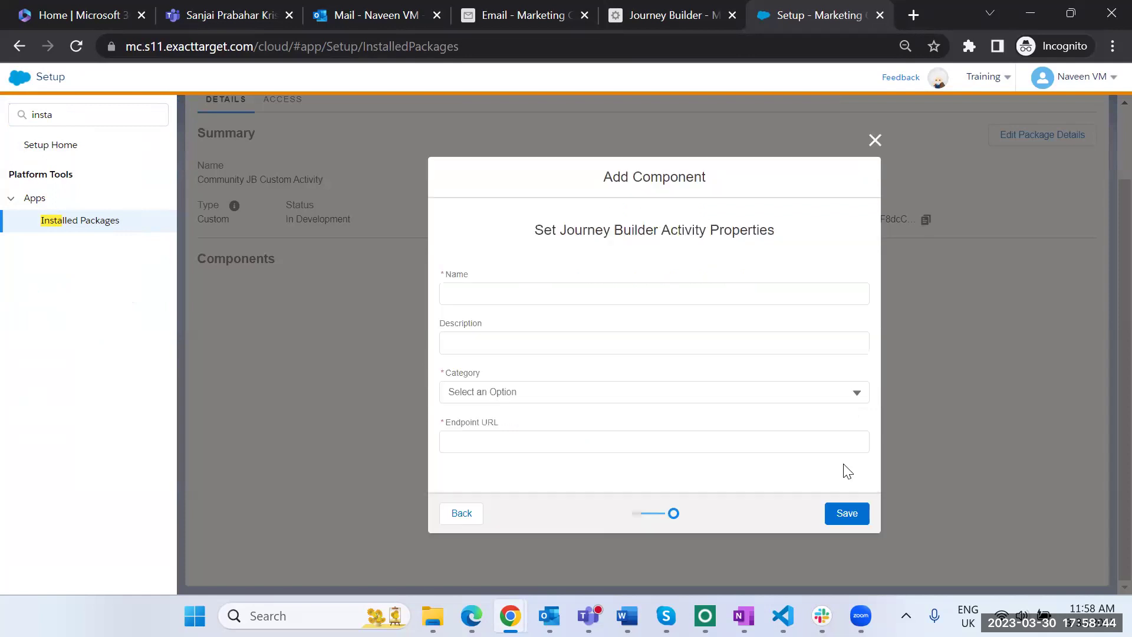
Step: Name the activity component "Viber Community" and set its category to Messages, leaving the endpoint URL empty
click(614, 393)
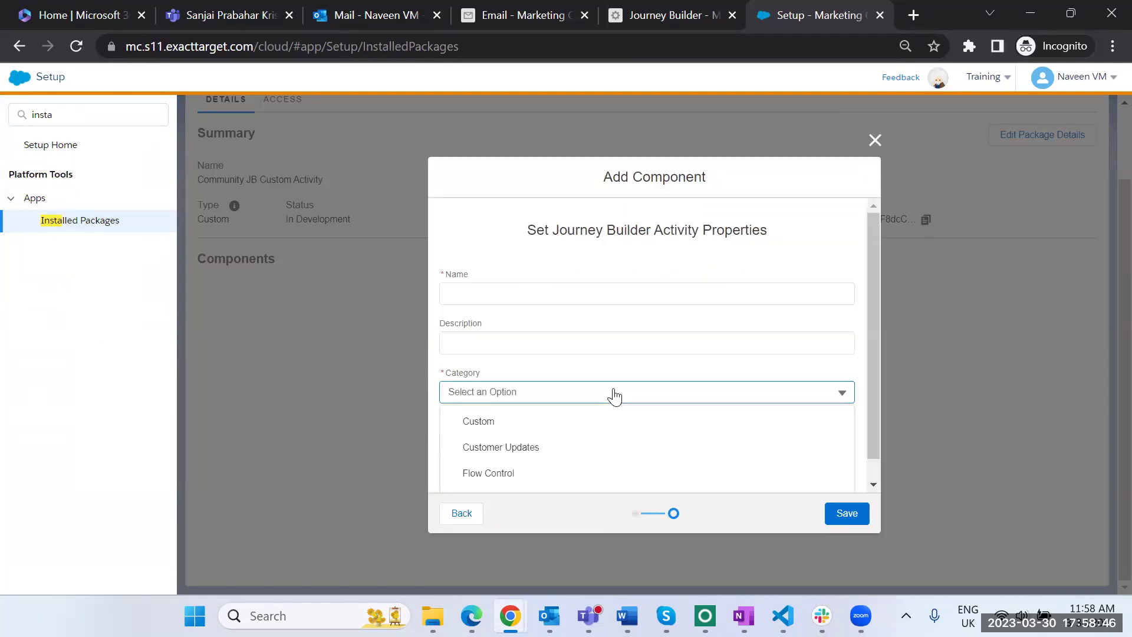
click(504, 295)
text(Viber Comm)
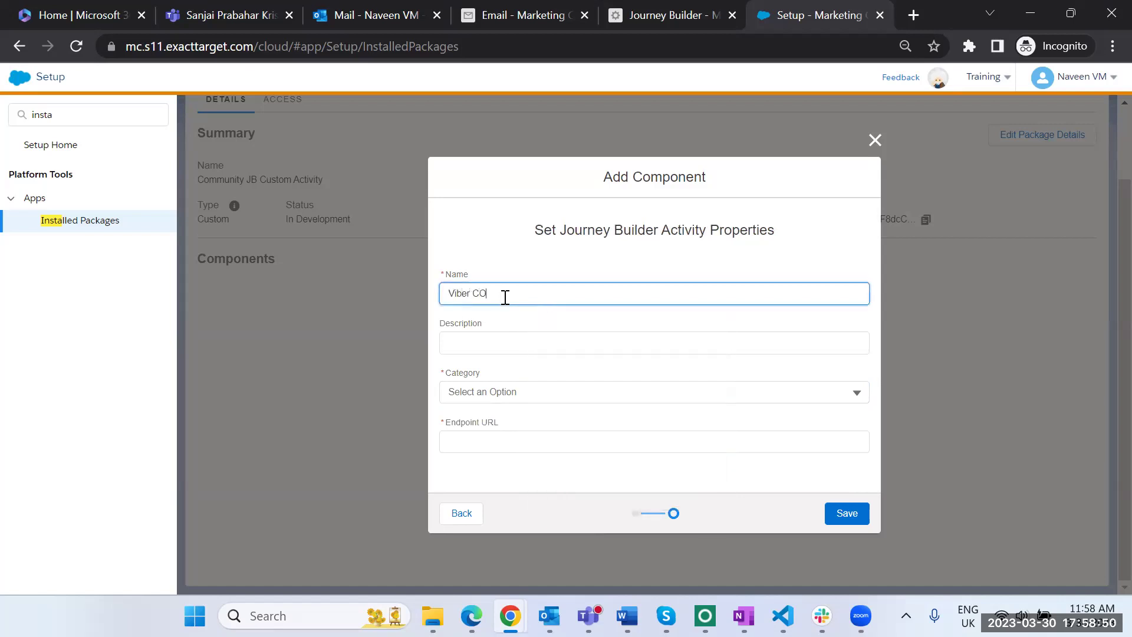
key(BackSpace)
key(BackSpace)
key(BackSpace)
text(ommunity)
click(525, 449)
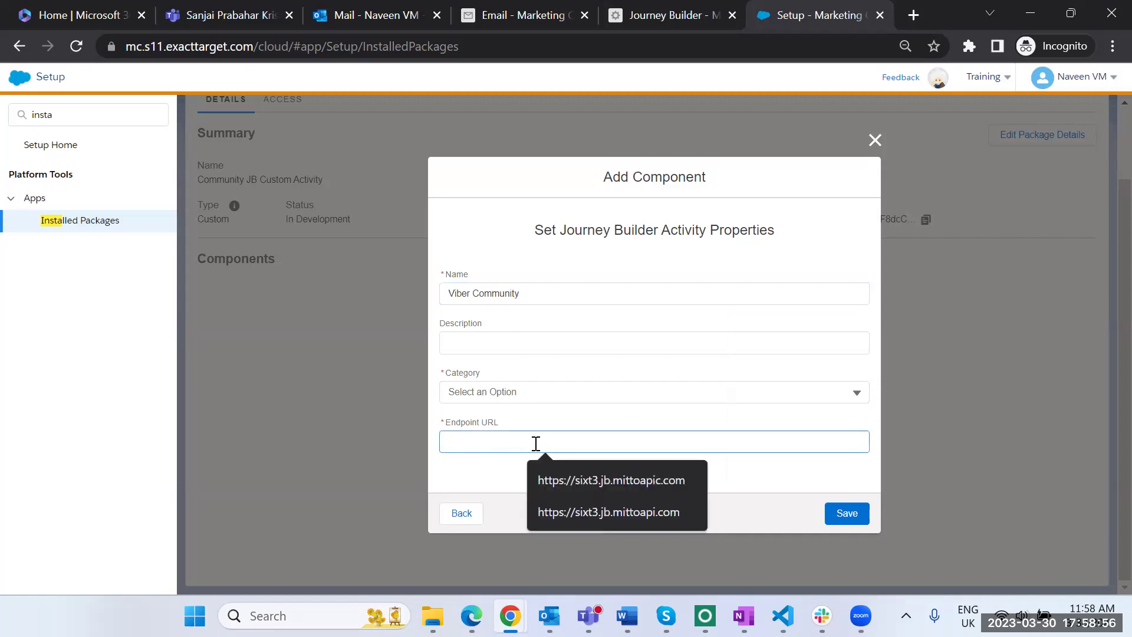
click(473, 486)
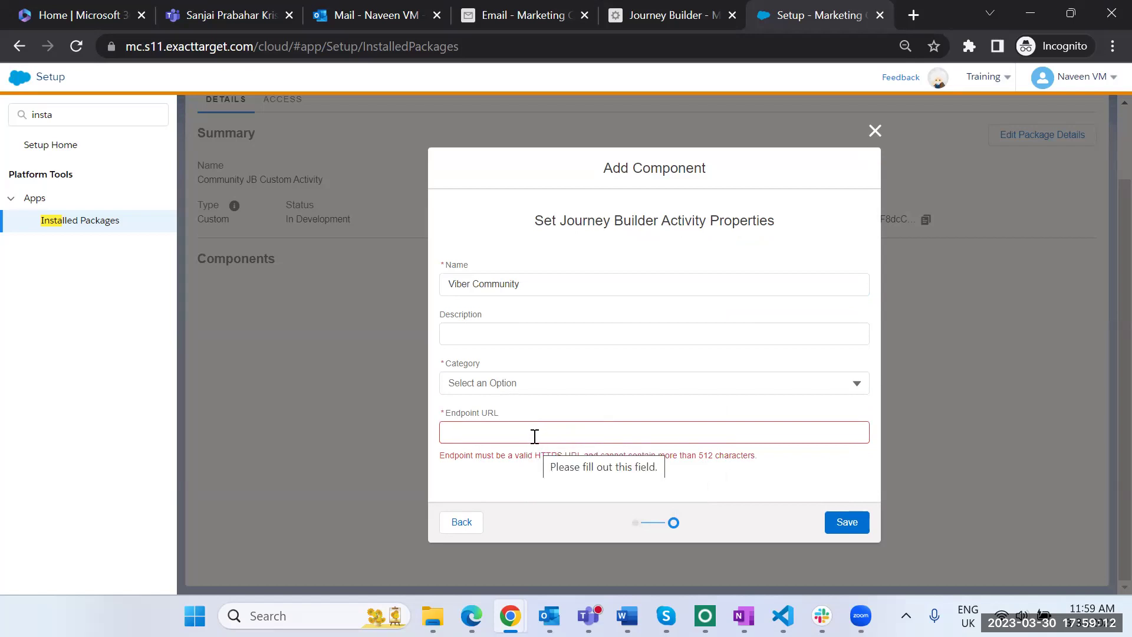
click(531, 391)
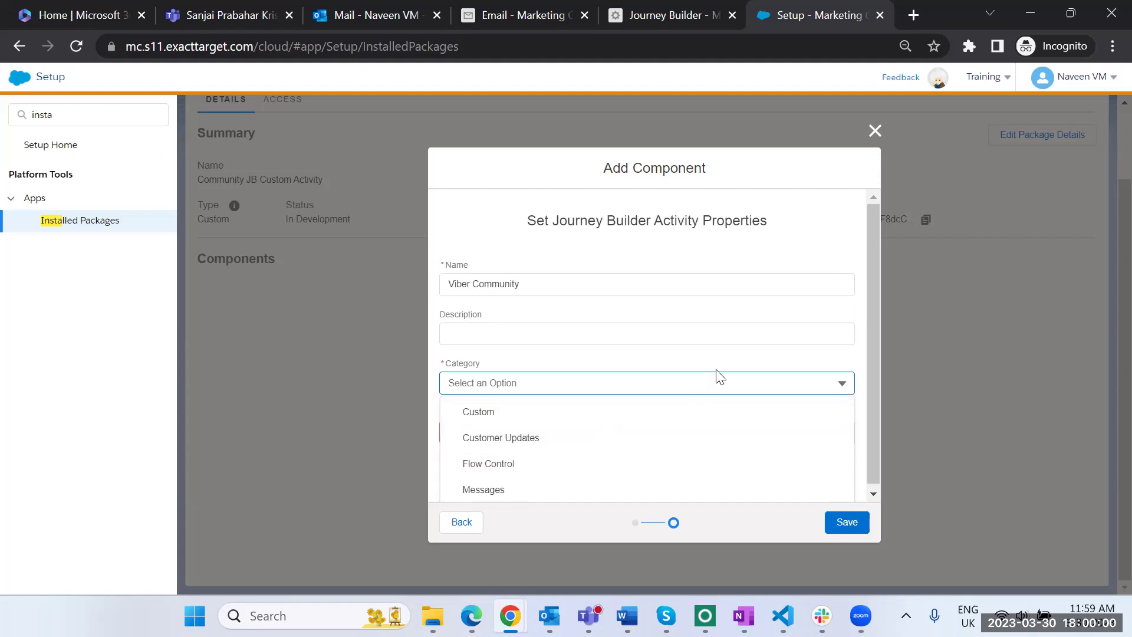
click(596, 491)
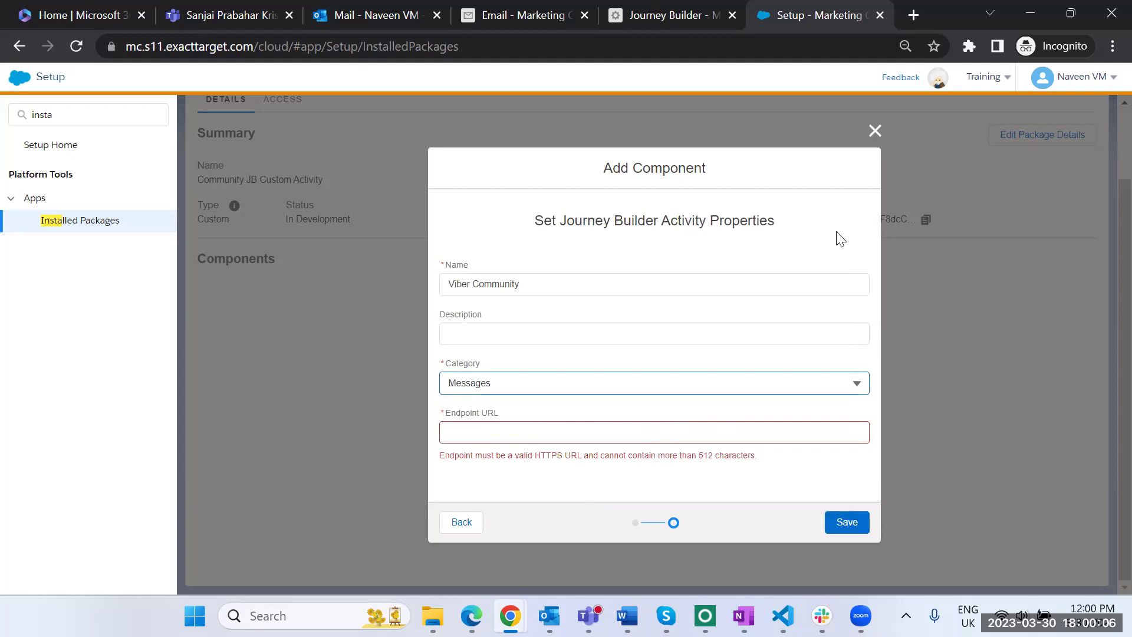
Step: Create a new Multi-Step Journey in Journey Builder and locate the custom Viber activity among the message activities
click(652, 5)
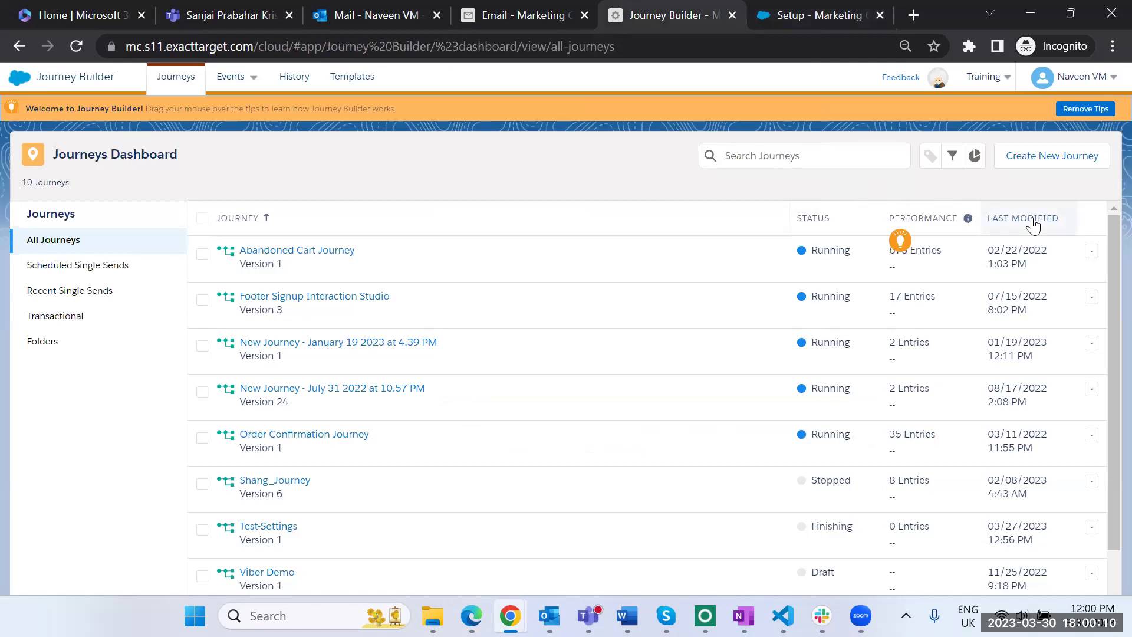
click(1062, 158)
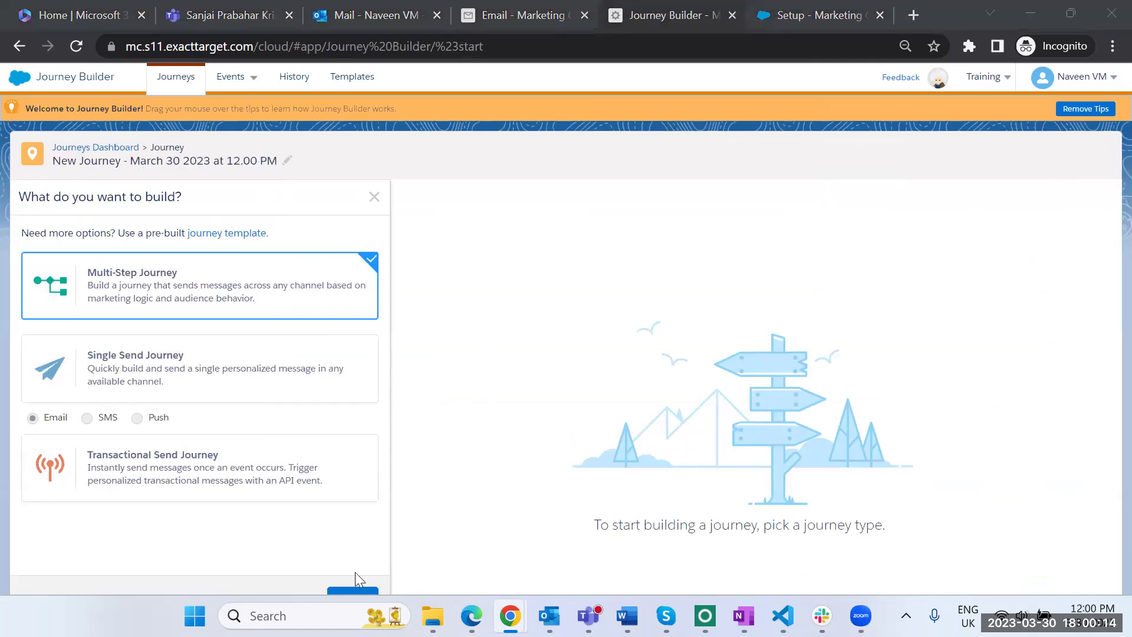
click(348, 591)
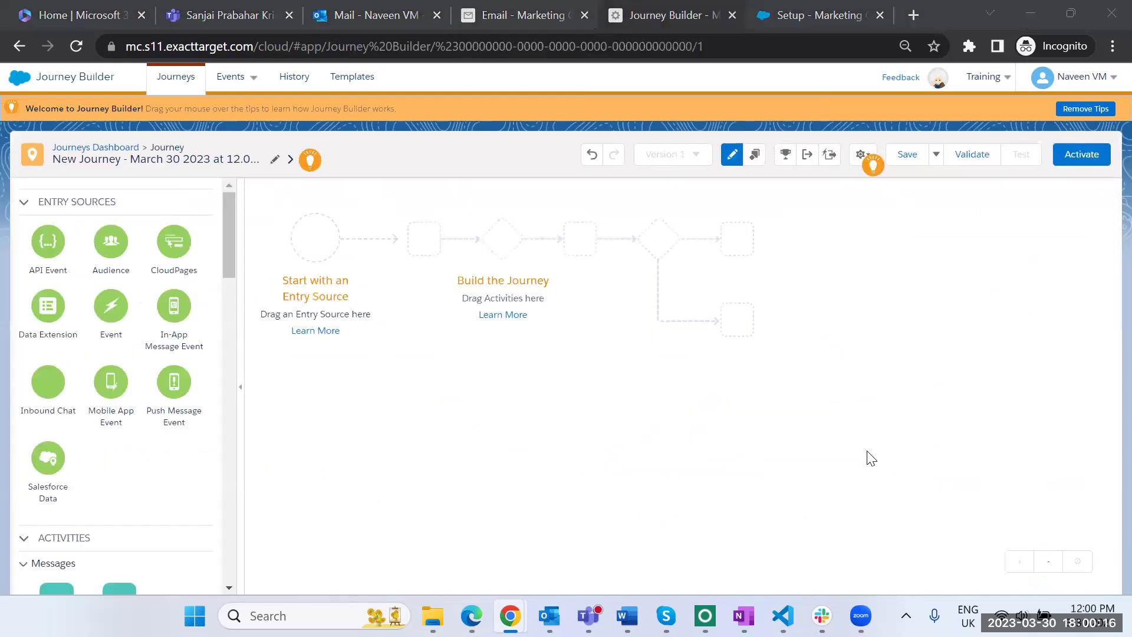
scroll(118, 311, down, 10)
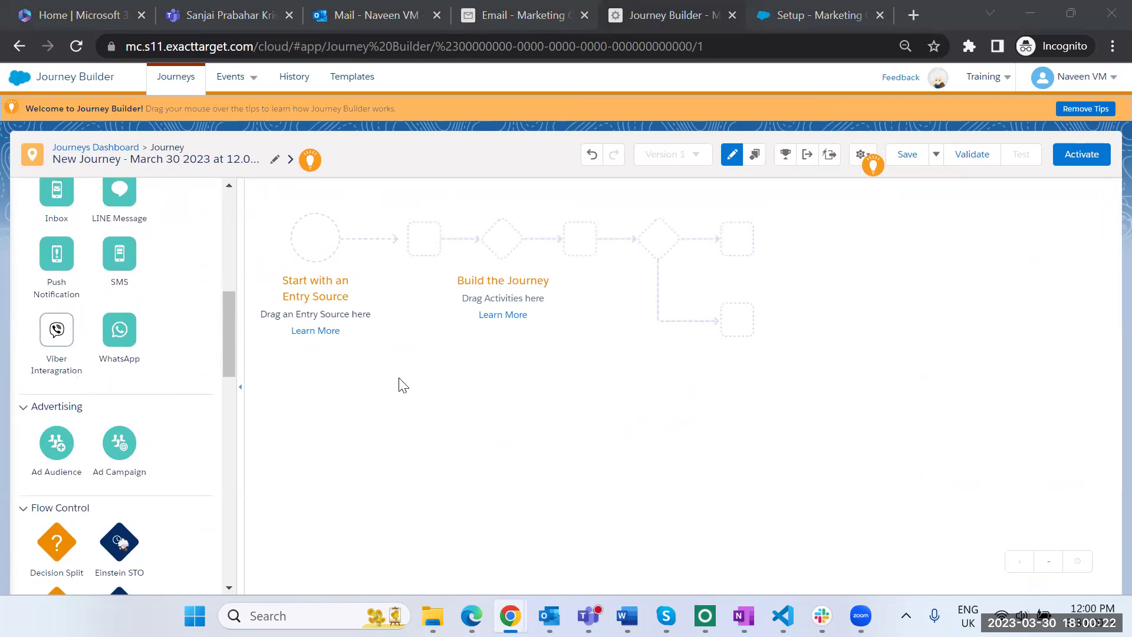
Step: Return to Setup and discard the unsaved Viber Community activity component
click(752, 8)
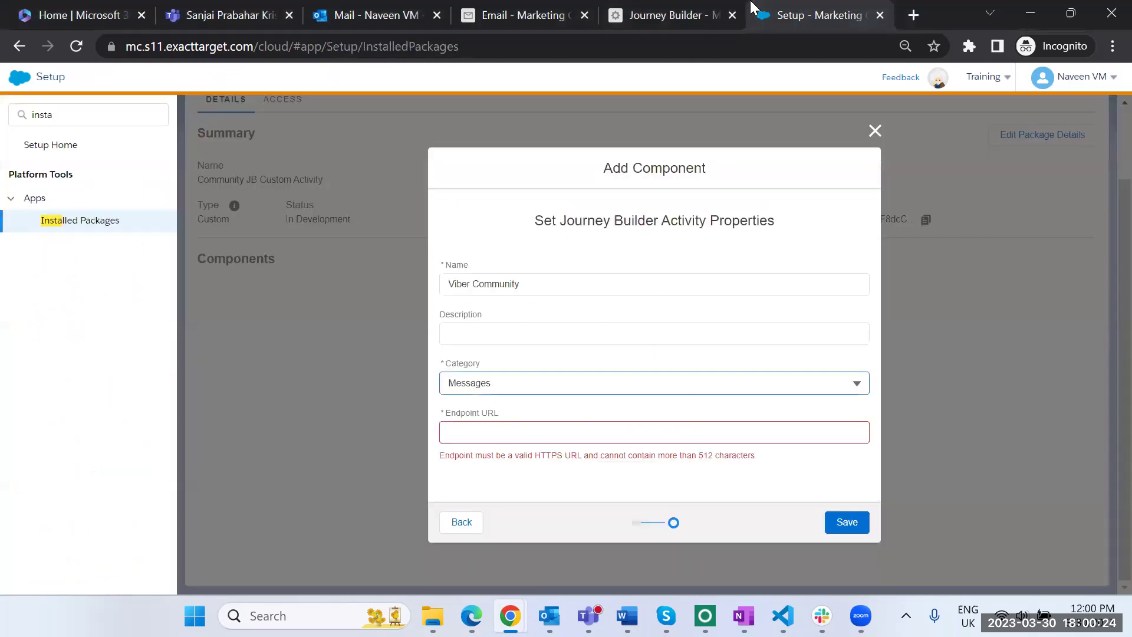
click(876, 131)
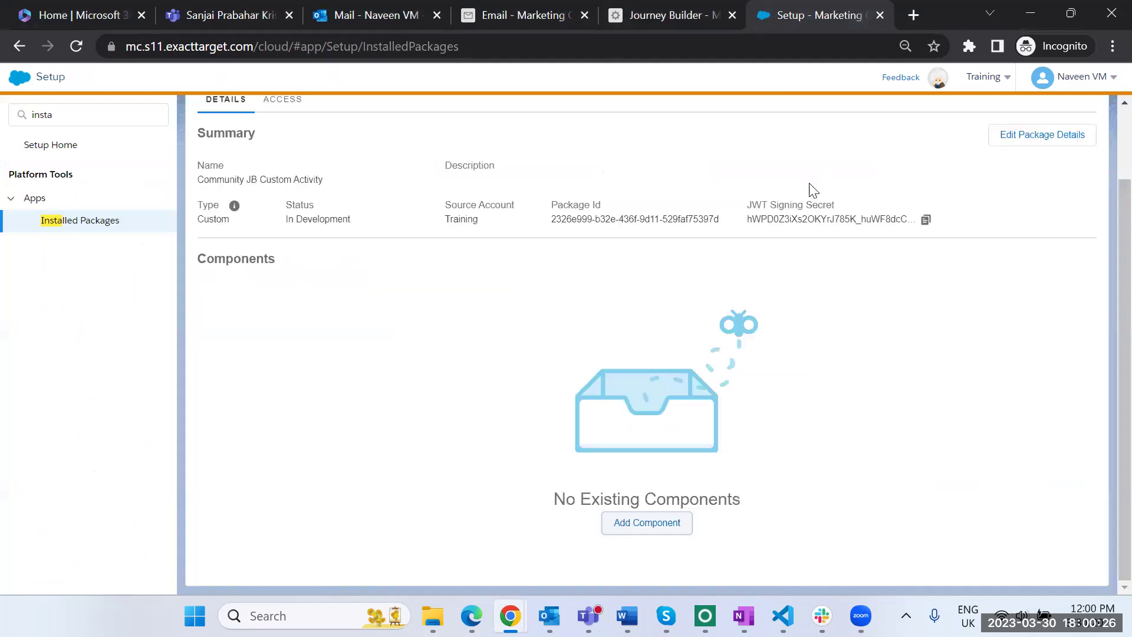
Step: Open the Viber_Demo data extension in Email Studio's Viber folder and examine its fields, especially ViberID, and its records
click(630, 8)
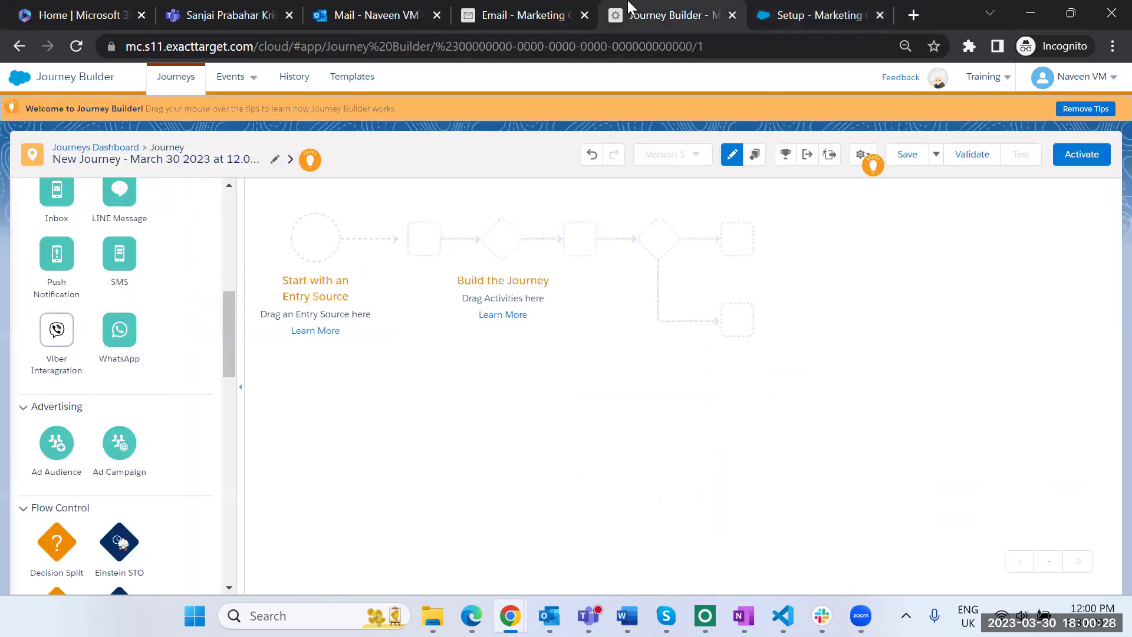
click(509, 8)
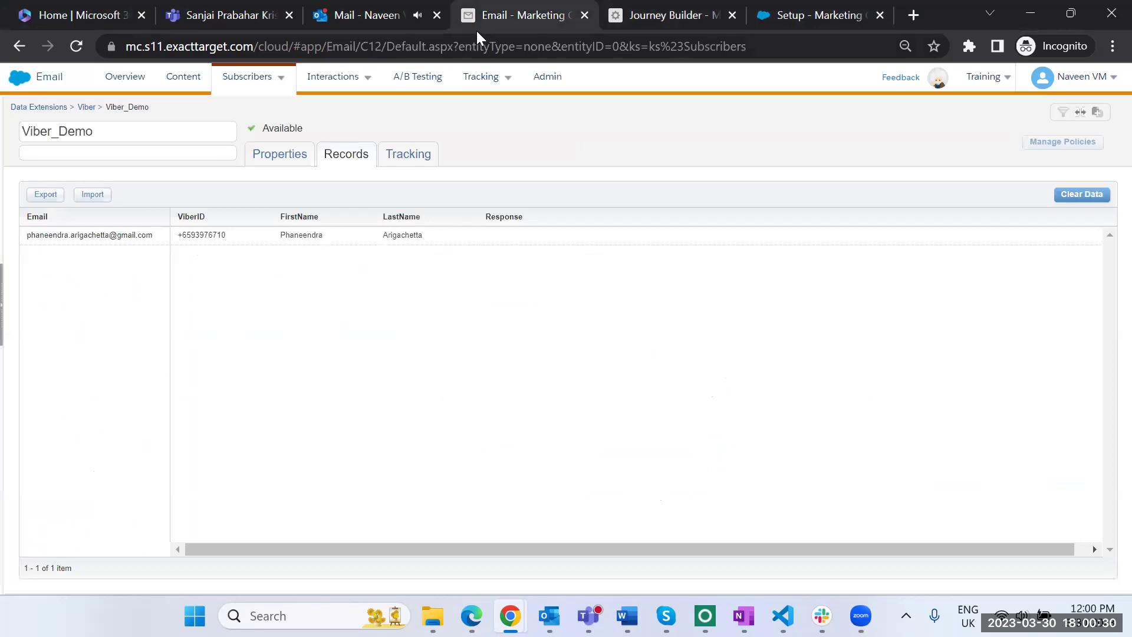
click(85, 107)
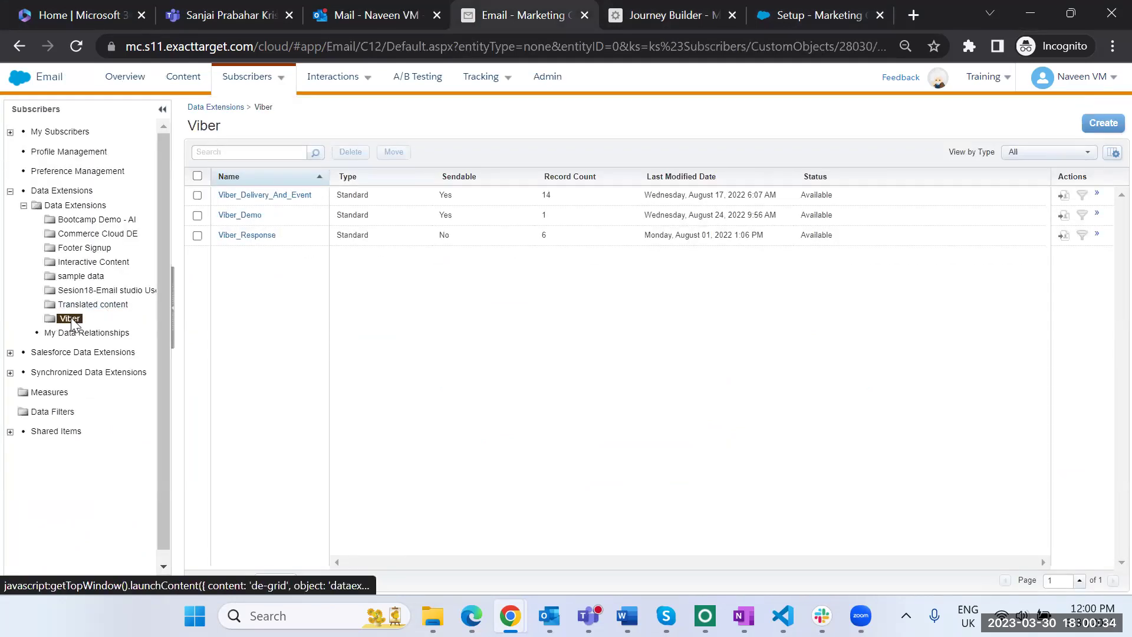
click(243, 216)
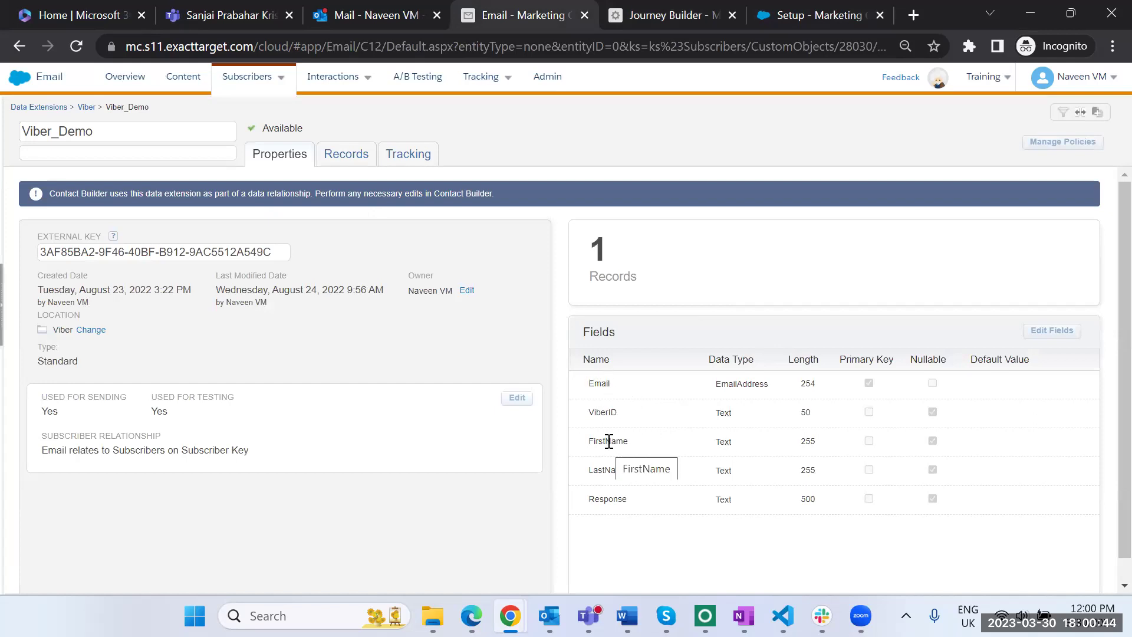
double_click(608, 410)
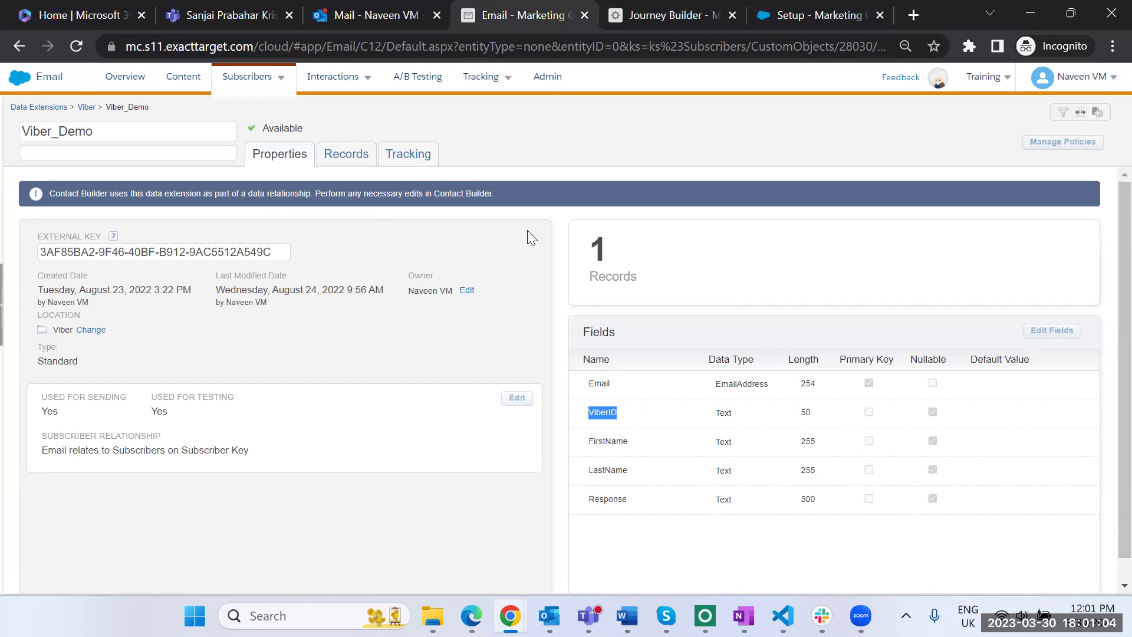
click(347, 163)
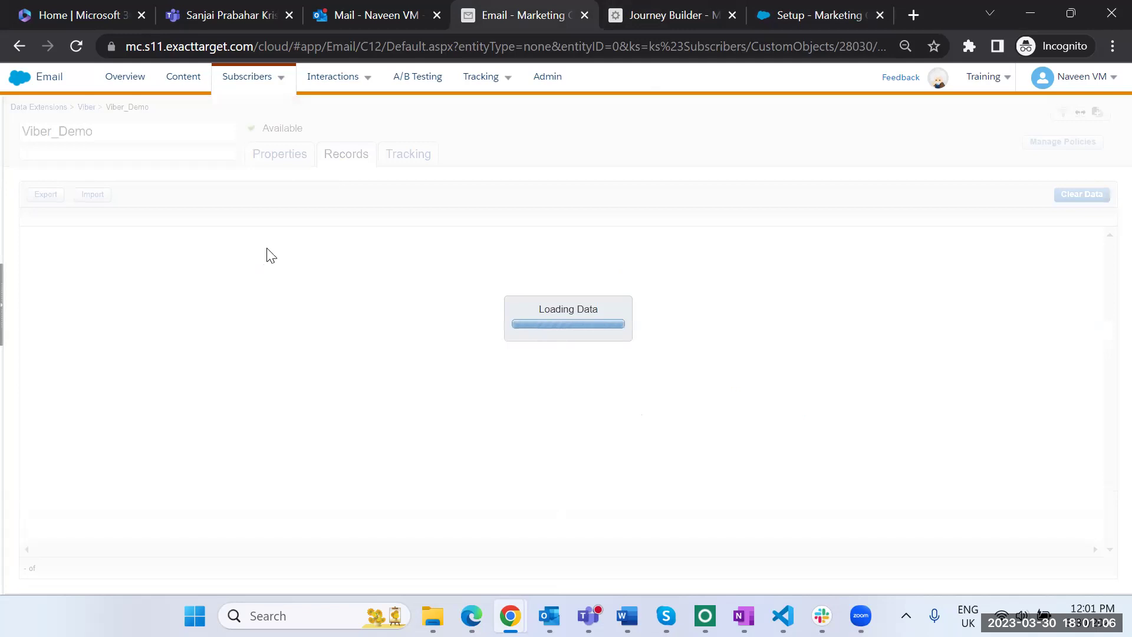
double_click(210, 239)
click(282, 177)
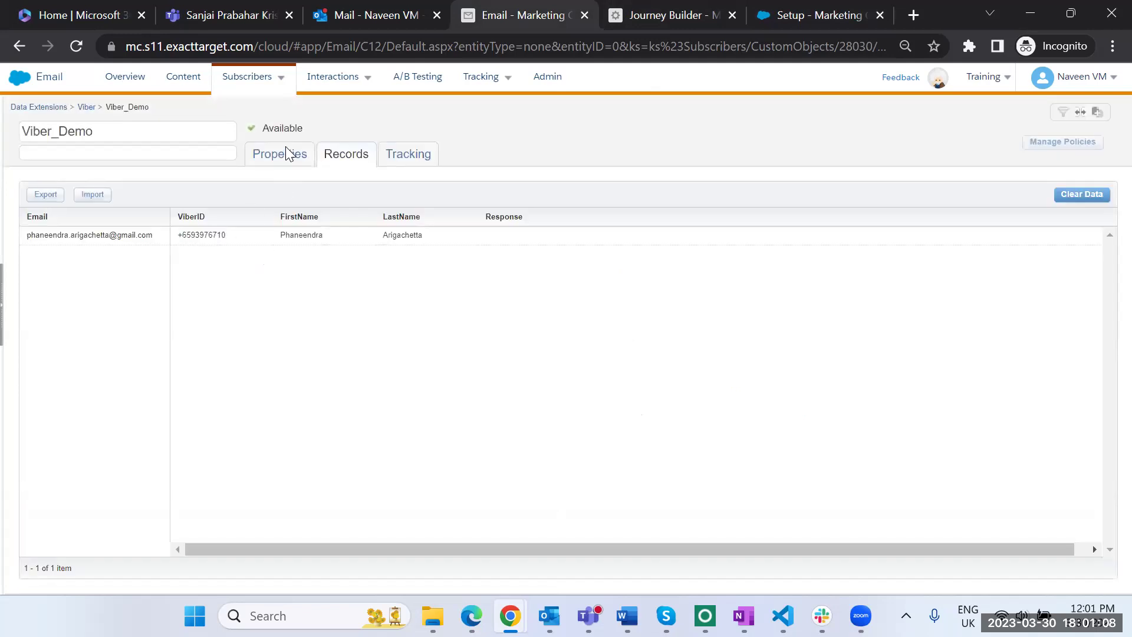
click(279, 154)
Step: Add a Data Extension entry source to the new journey, using Viber_Demo from the Viber folder
click(660, 14)
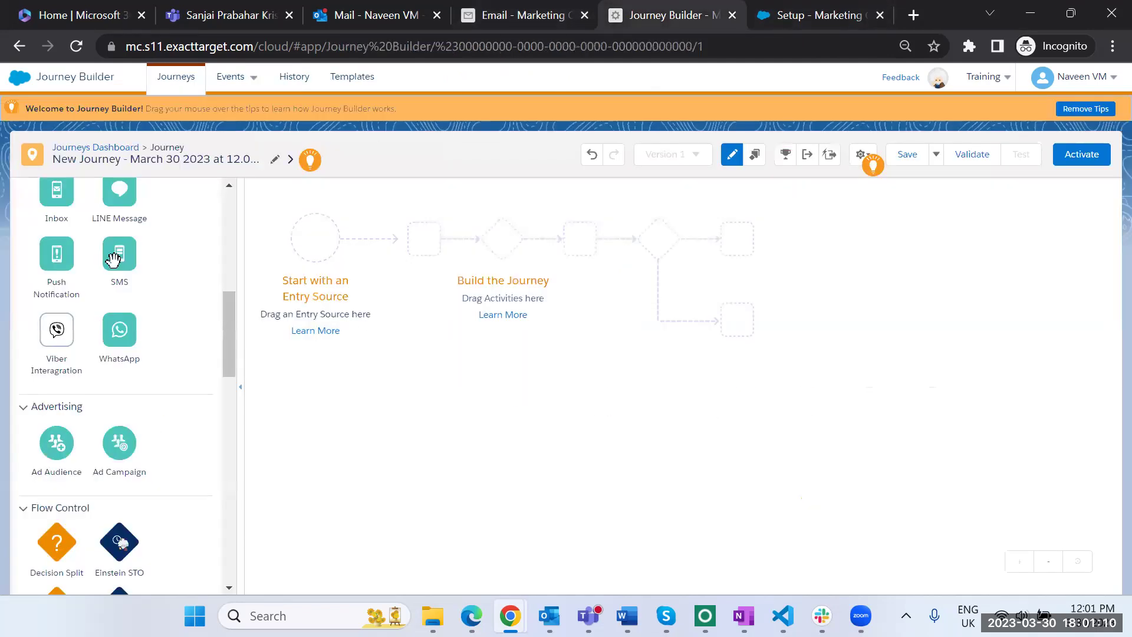
scroll(112, 257, up, 10)
drag(44, 307, 316, 237)
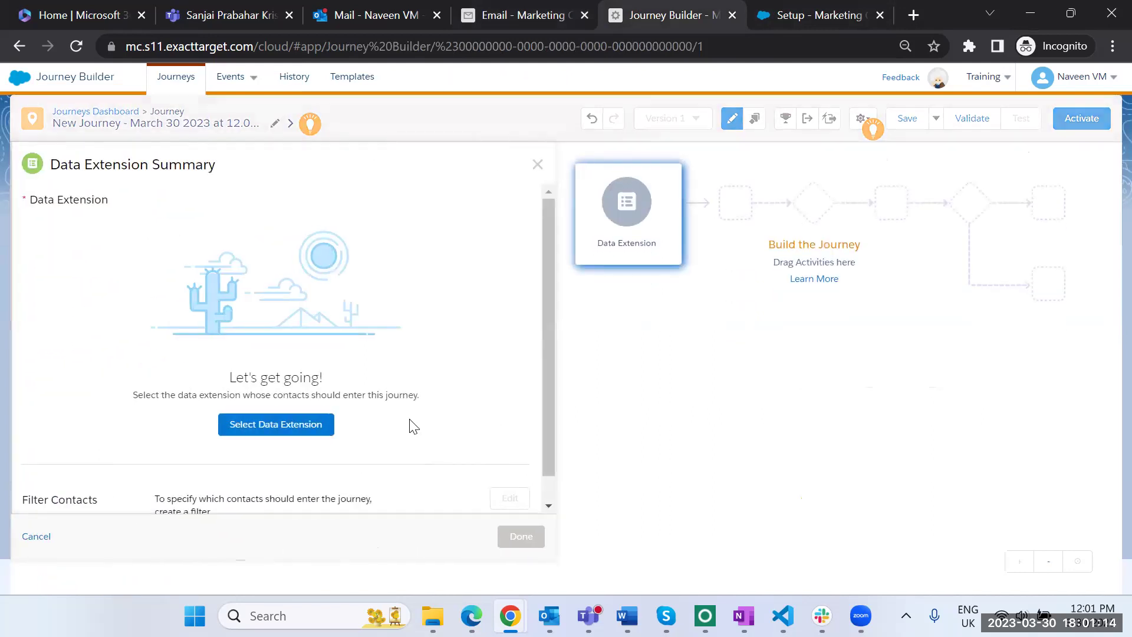
click(323, 426)
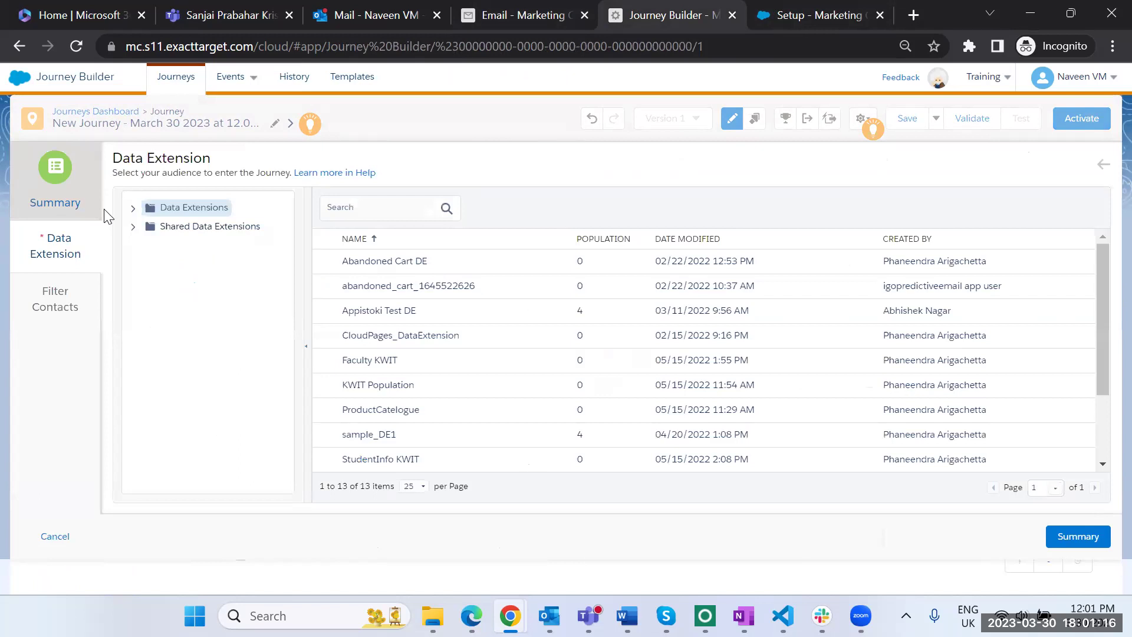
click(133, 210)
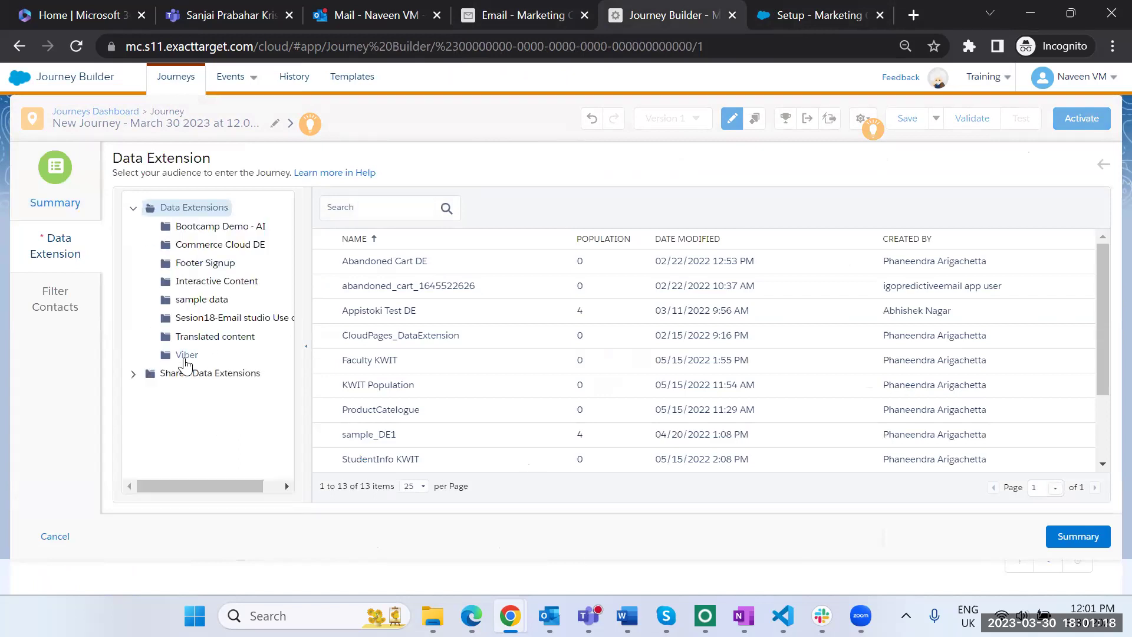
click(186, 355)
click(380, 290)
click(1079, 536)
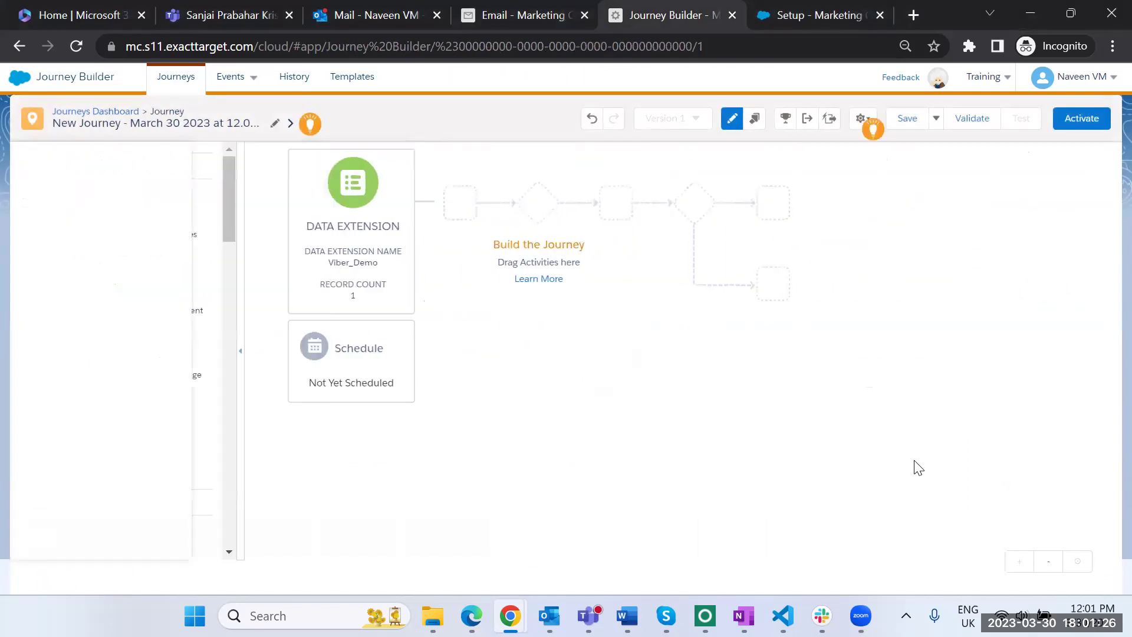
Step: Set the journey's schedule to Run Once, starting on activation
click(341, 367)
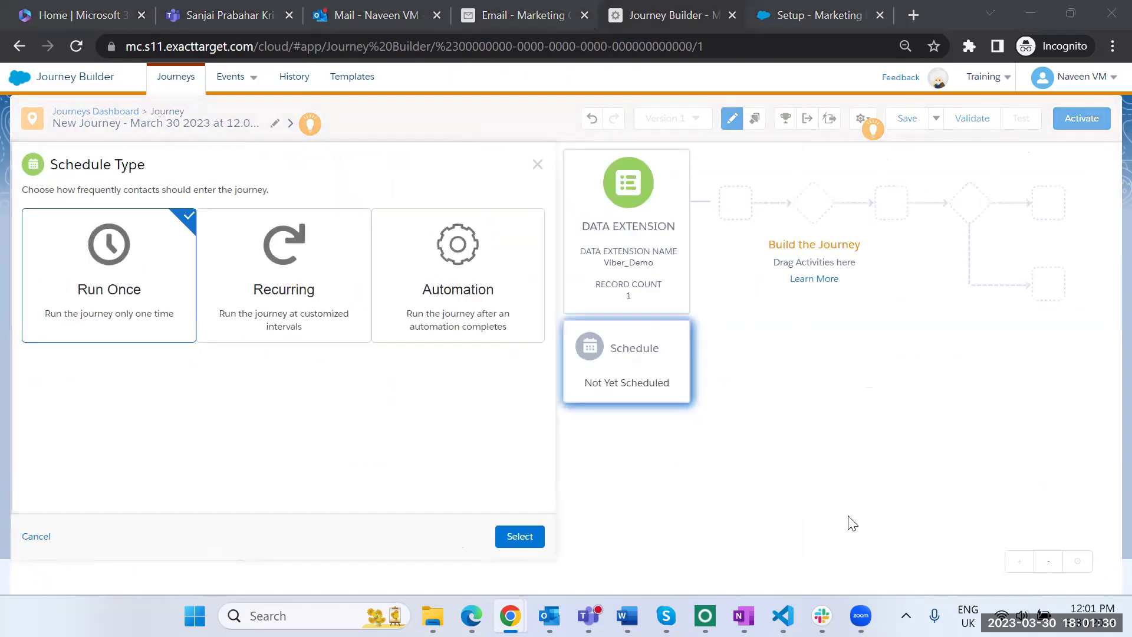
click(519, 536)
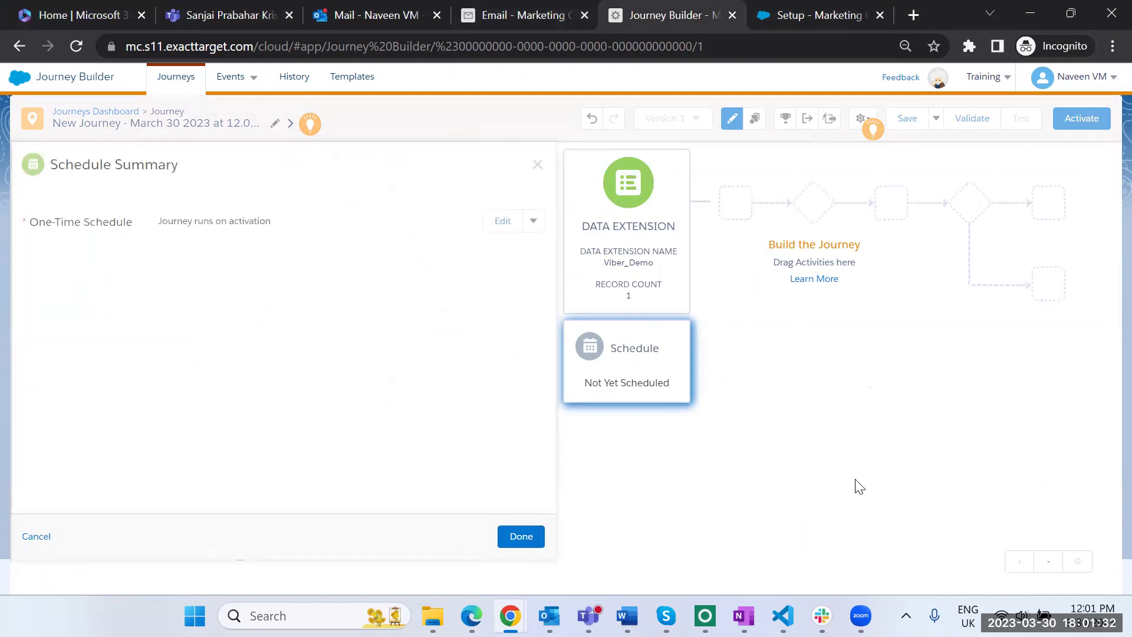
click(524, 537)
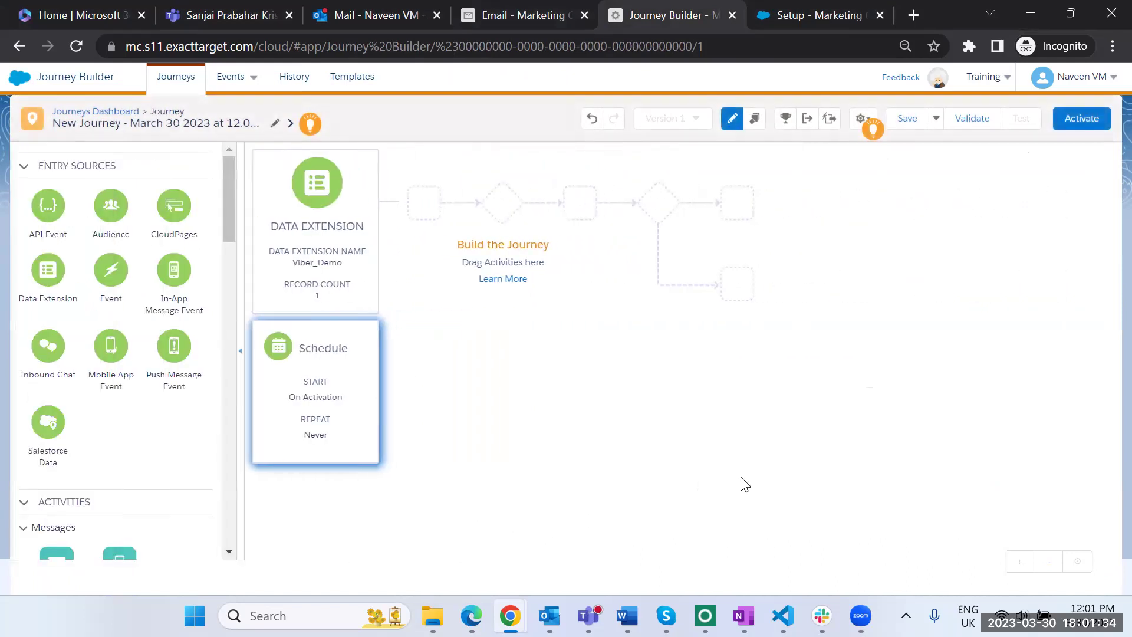
Step: Add the custom Viber activity as the journey's first activity after the entry source and open its configuration
scroll(233, 348, down, 6)
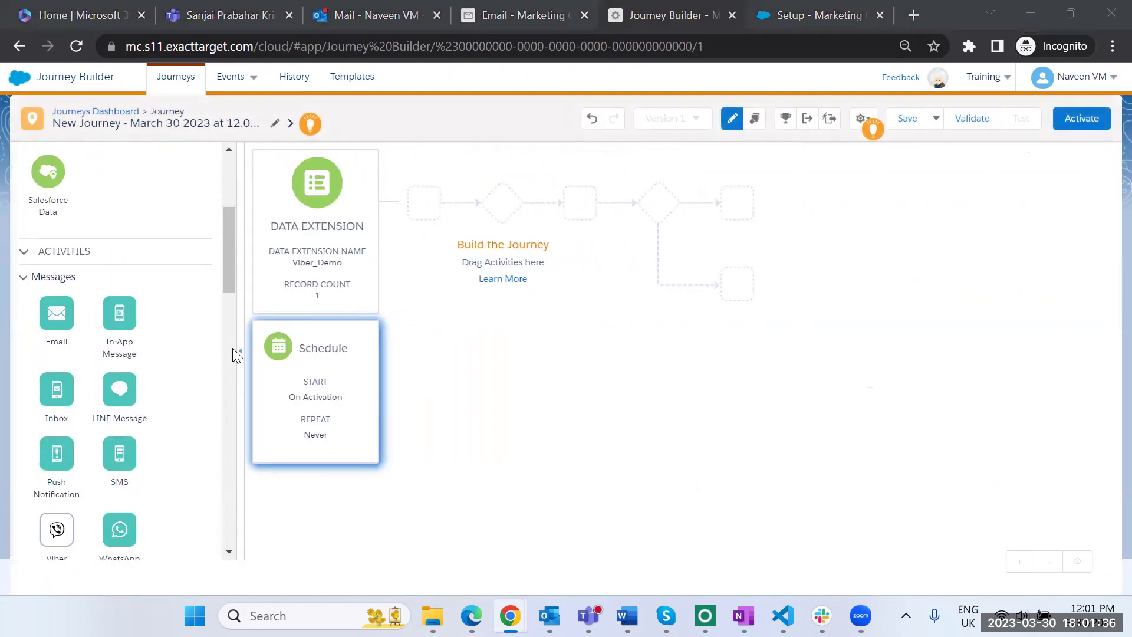
drag(57, 314, 407, 207)
click(407, 207)
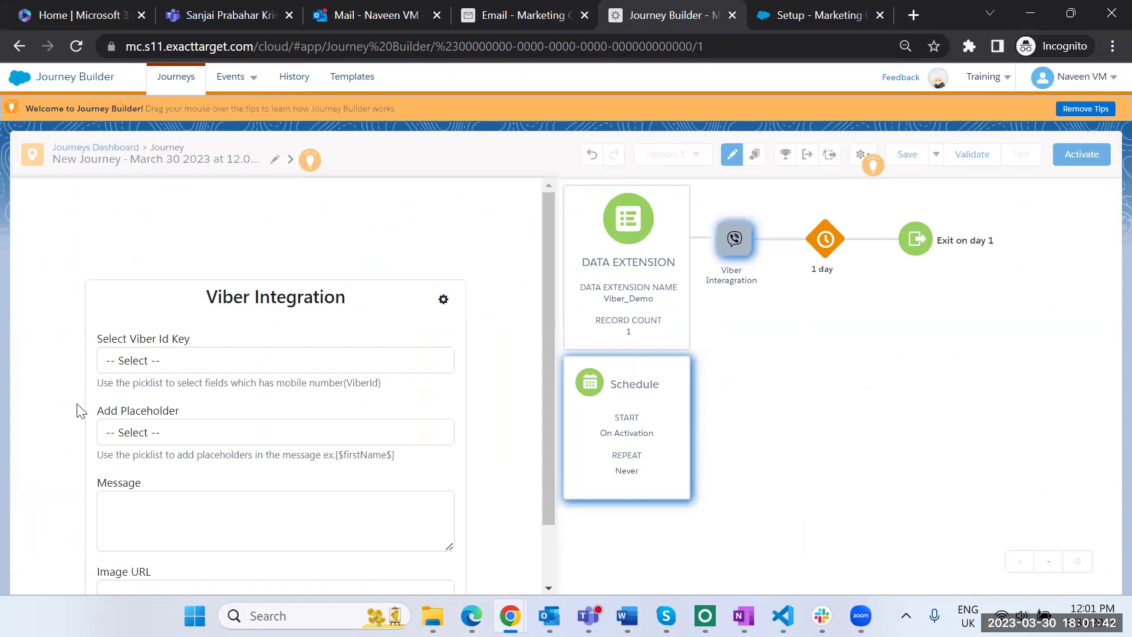
Step: Review the Viber Id Key description in the Viber Integration form and select ViberID as the key
scroll(372, 220, down, 1)
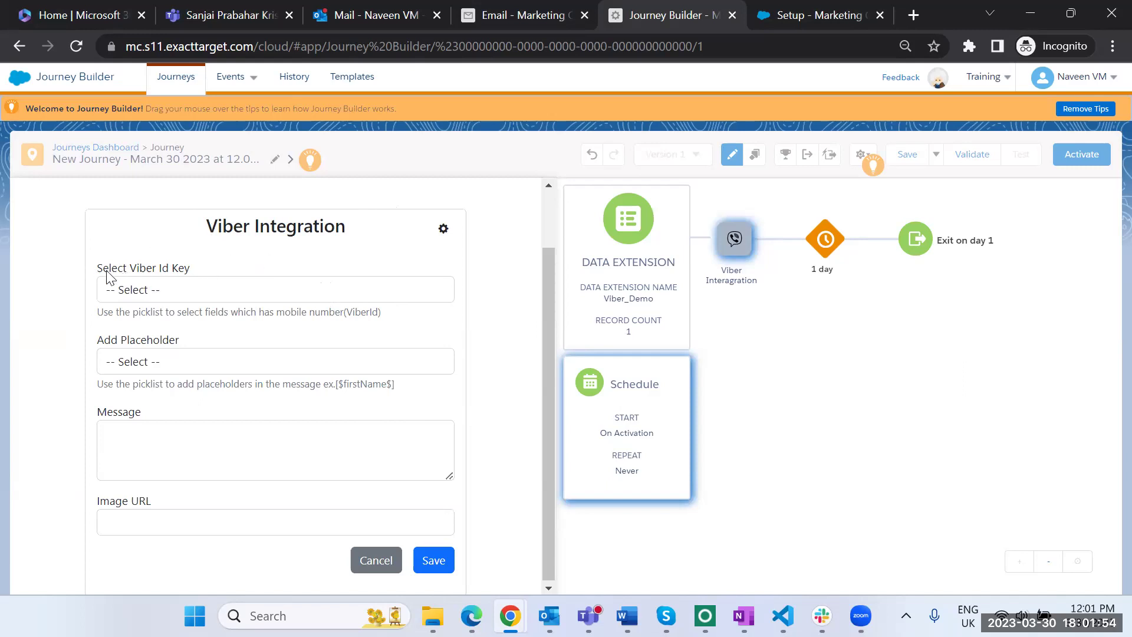
drag(109, 269, 190, 270)
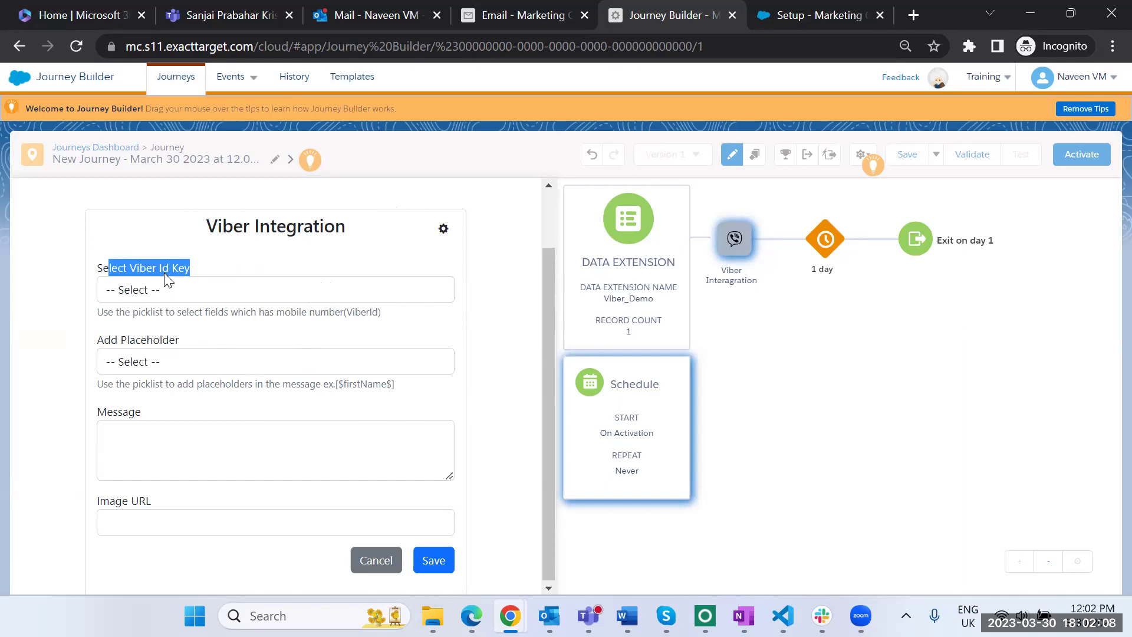
drag(270, 312, 361, 313)
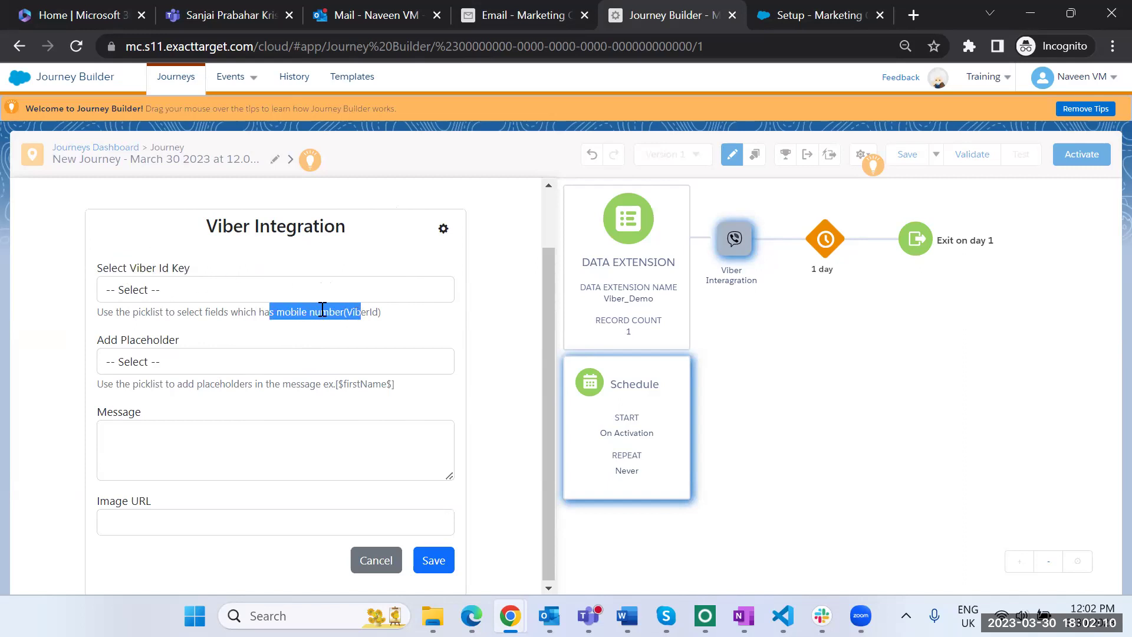
click(257, 294)
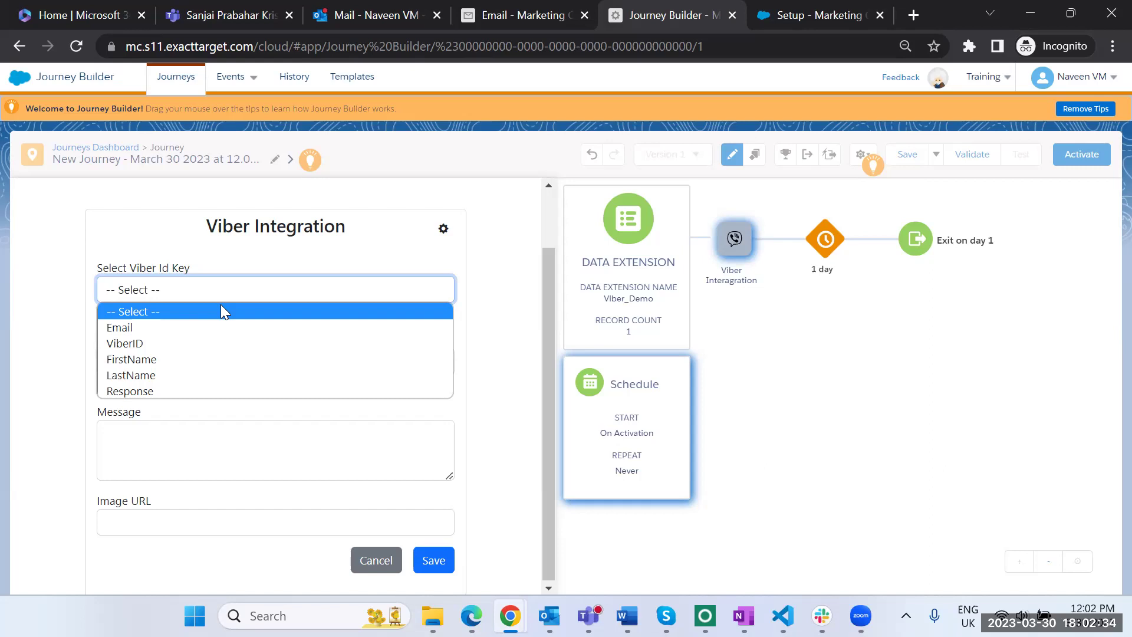
click(165, 344)
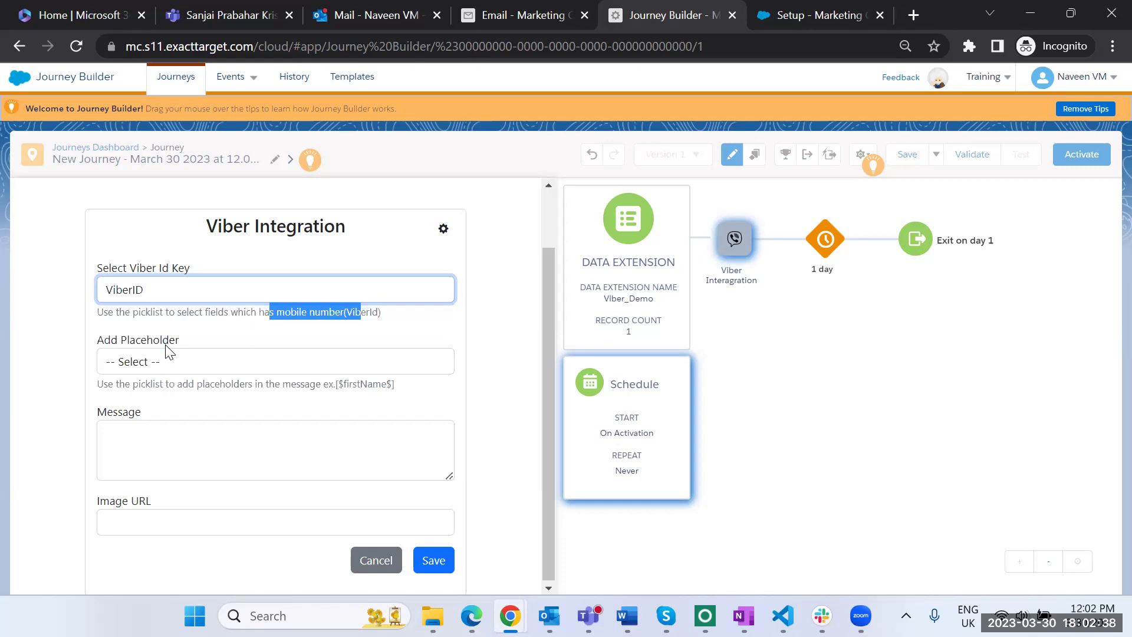
click(188, 337)
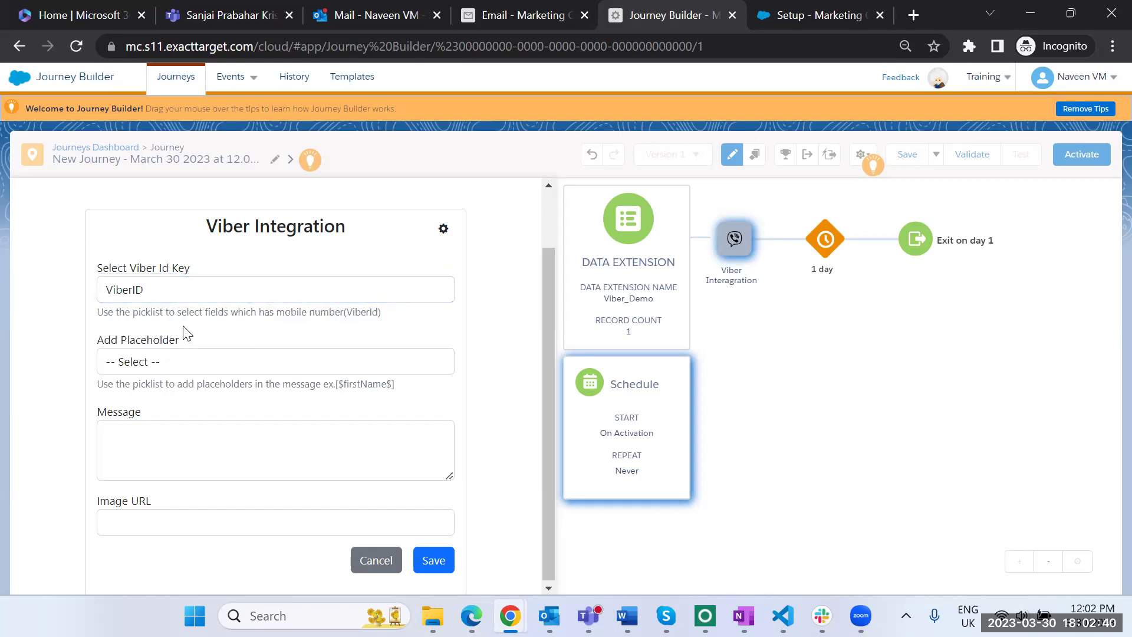
Step: Enter the message "Welcome to our Community Session" and put "Dear" in front of it
click(189, 439)
text(Welcome ou)
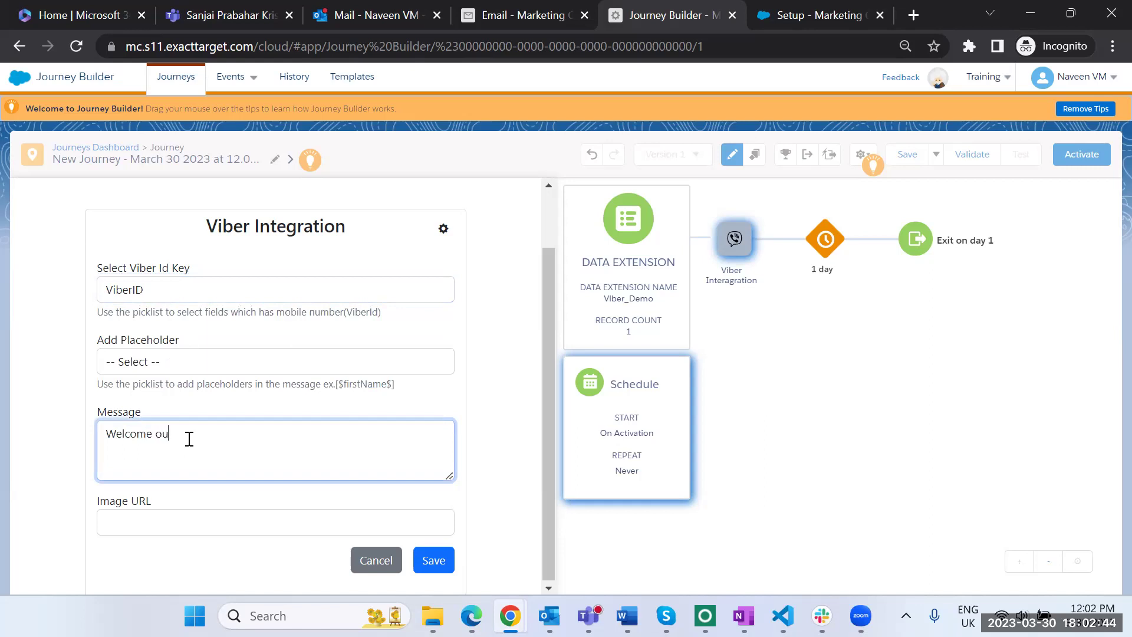
key(BackSpace)
key(BackSpace)
text(to our Community Session)
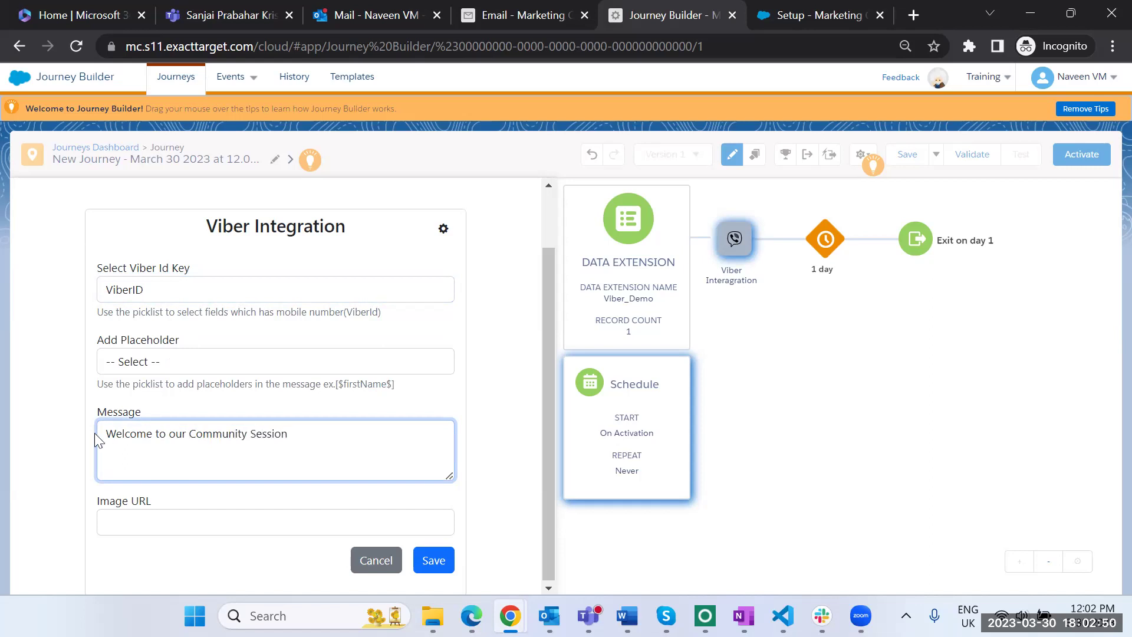
text(Dear)
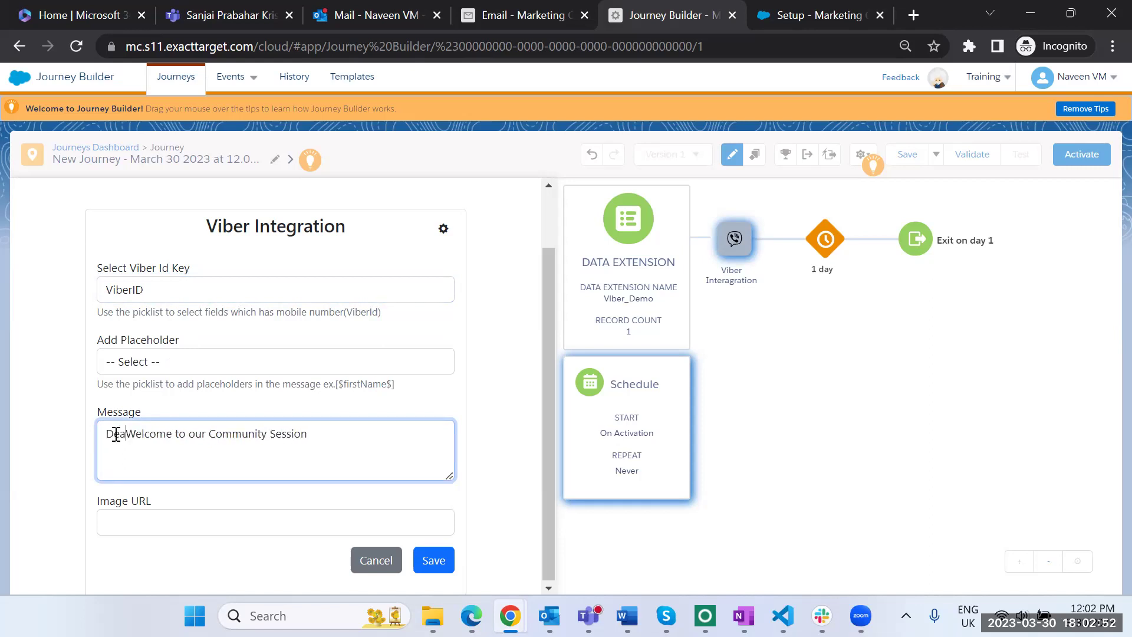
Step: Insert the FirstName placeholder and move it after "Dear", so the message reads "Dear [$FIRSTNAME$], Welcome to our Community Session"
click(217, 363)
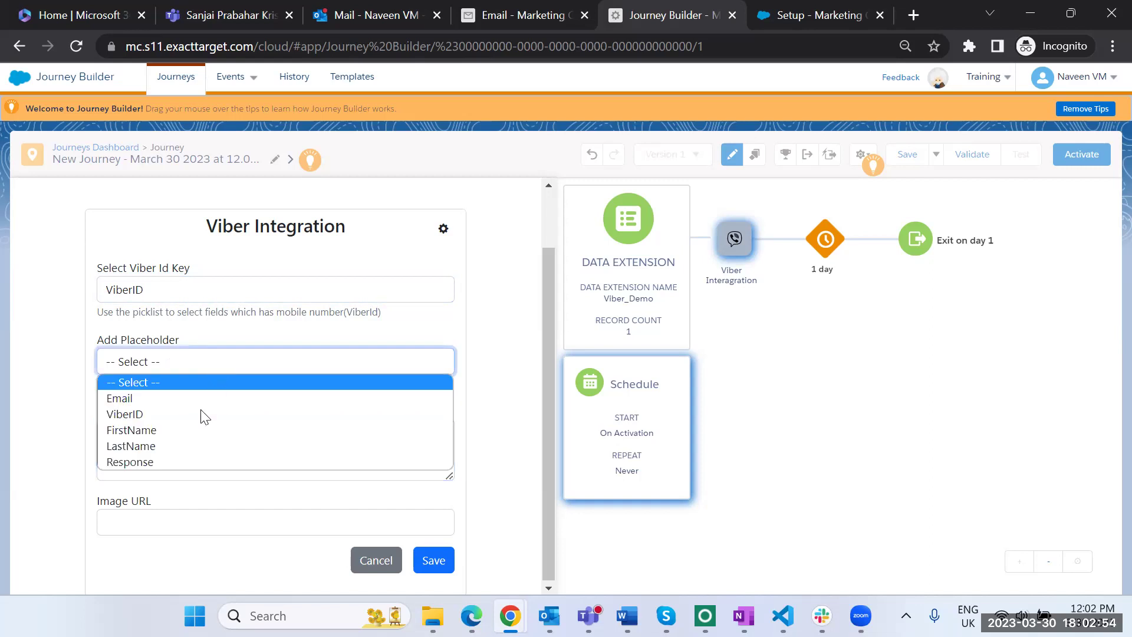
click(194, 427)
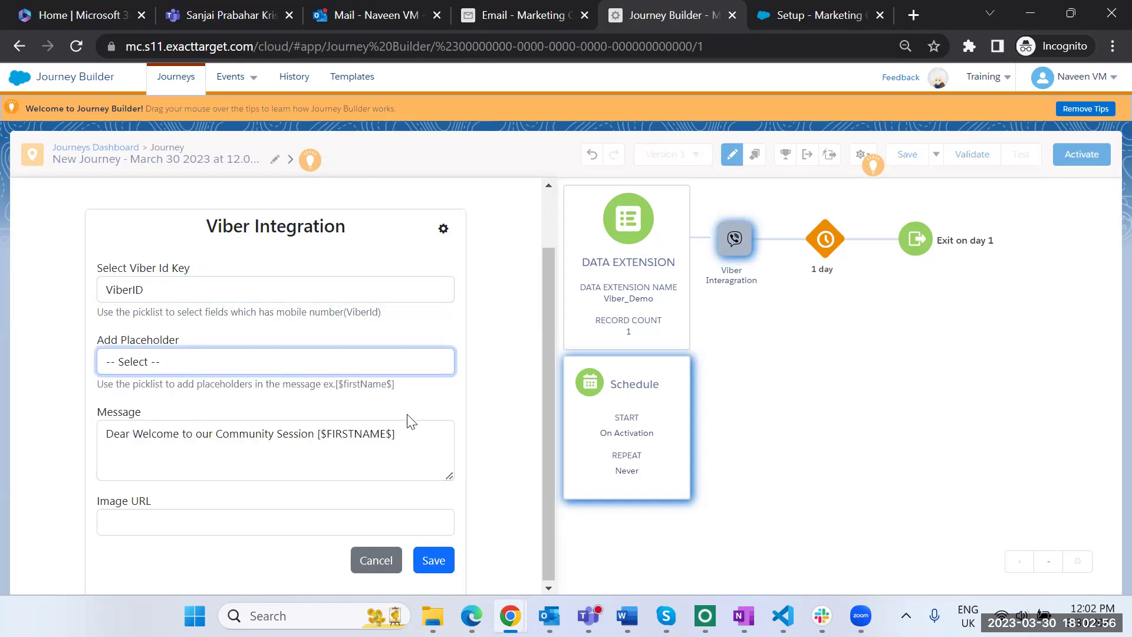
drag(404, 429, 316, 434)
click(316, 435)
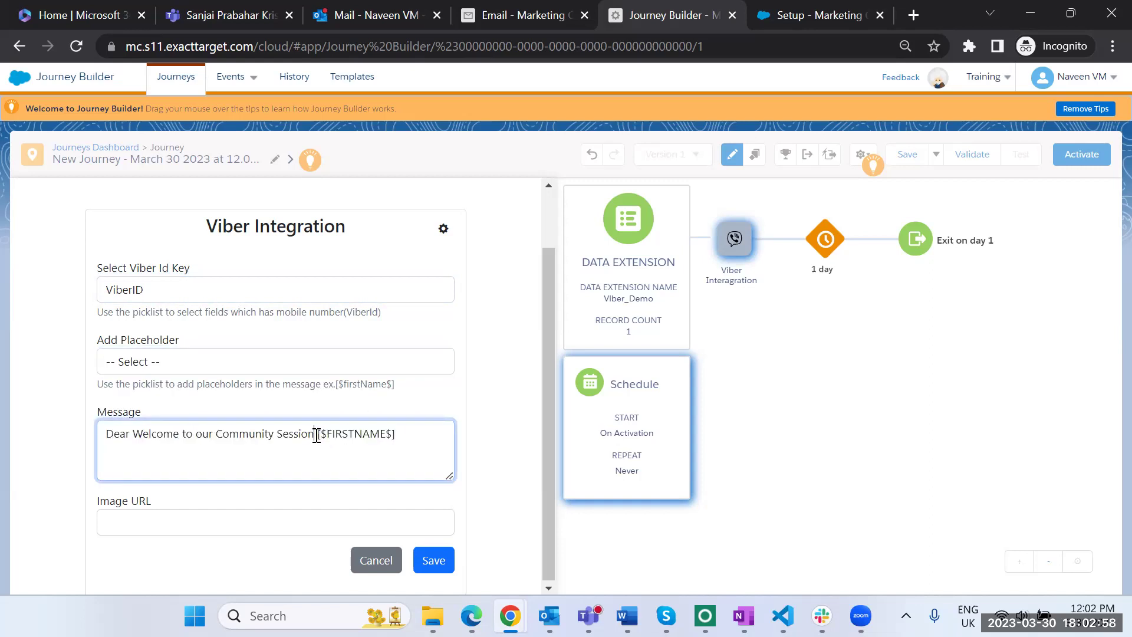
drag(403, 436, 317, 435)
key(ctrl+c)
key(BackSpace)
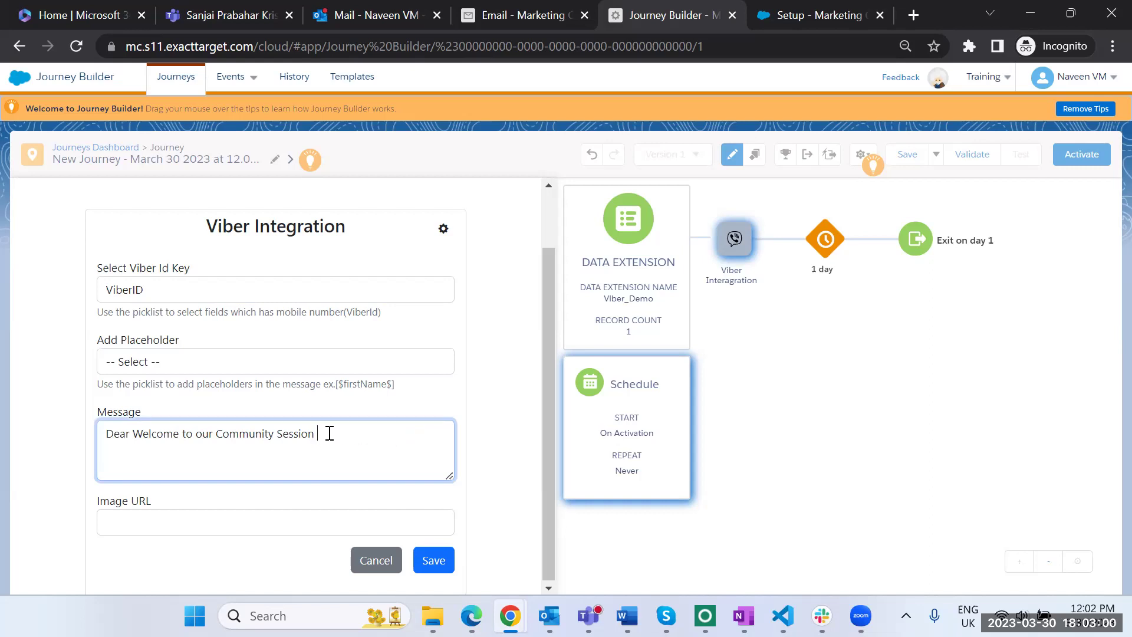
click(132, 432)
key(ctrl+v)
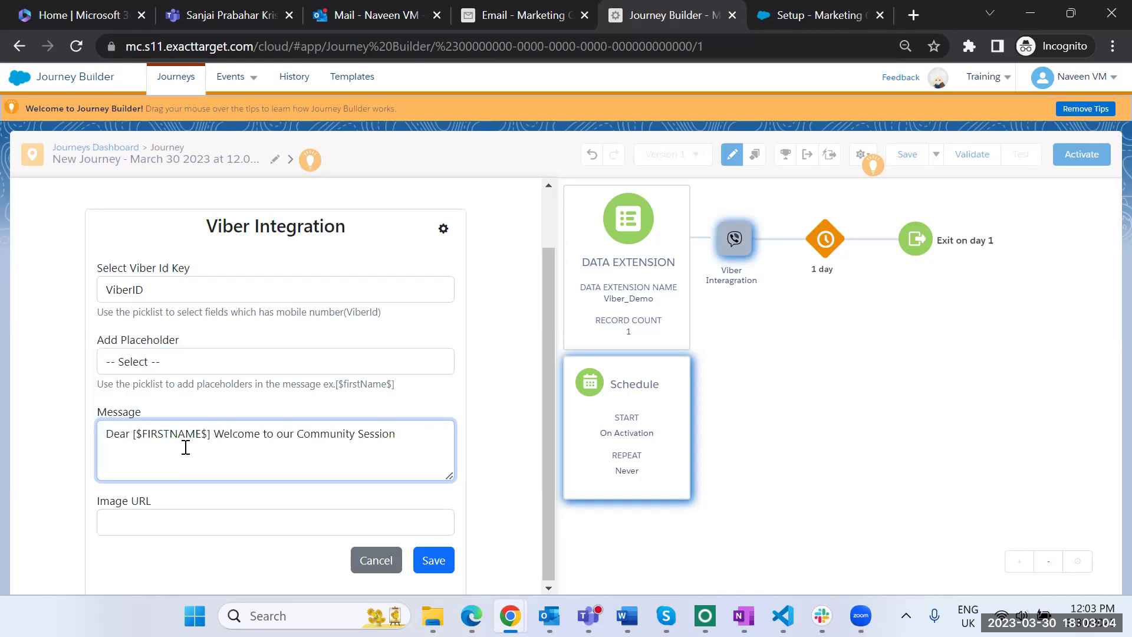
key(BackSpace)
text(,)
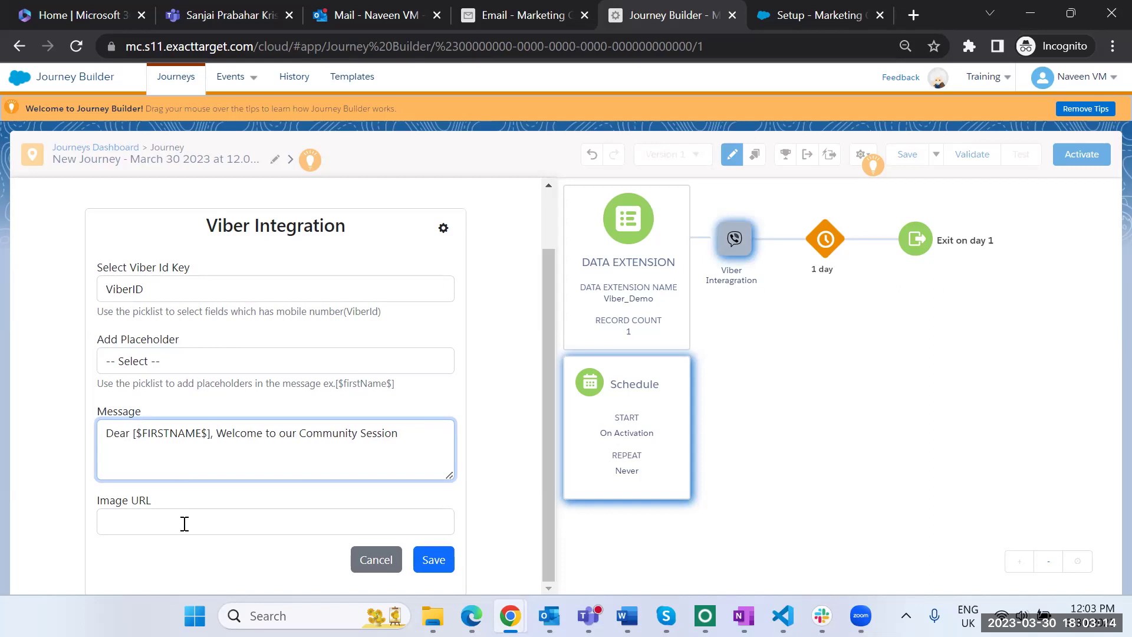
Step: Save the Viber activity's configuration without an image URL and save the journey
click(498, 367)
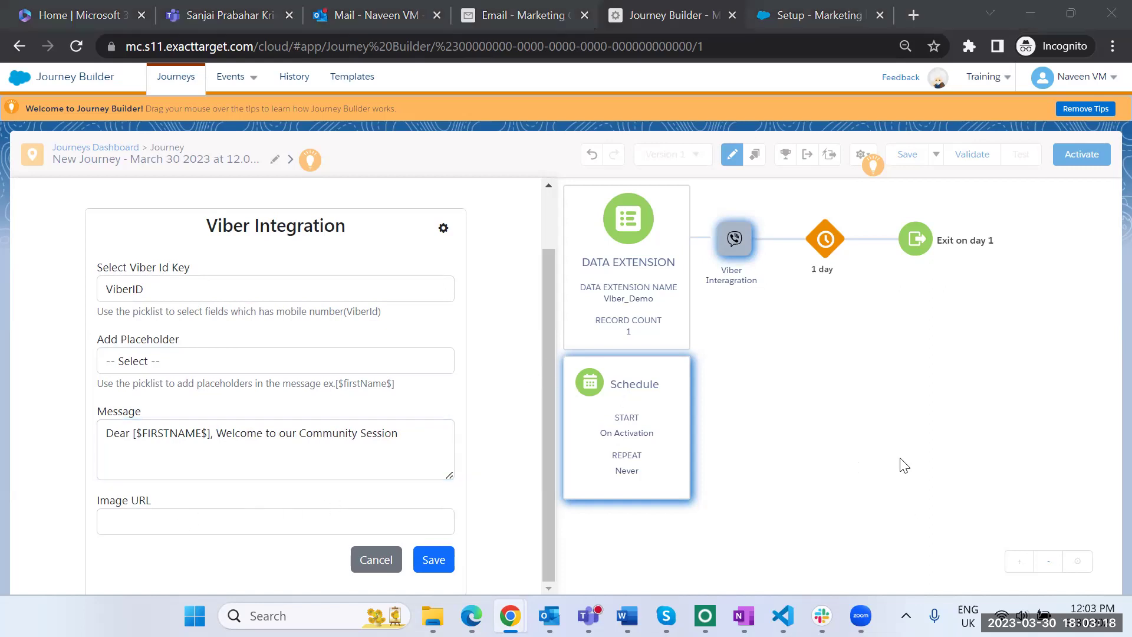
click(446, 558)
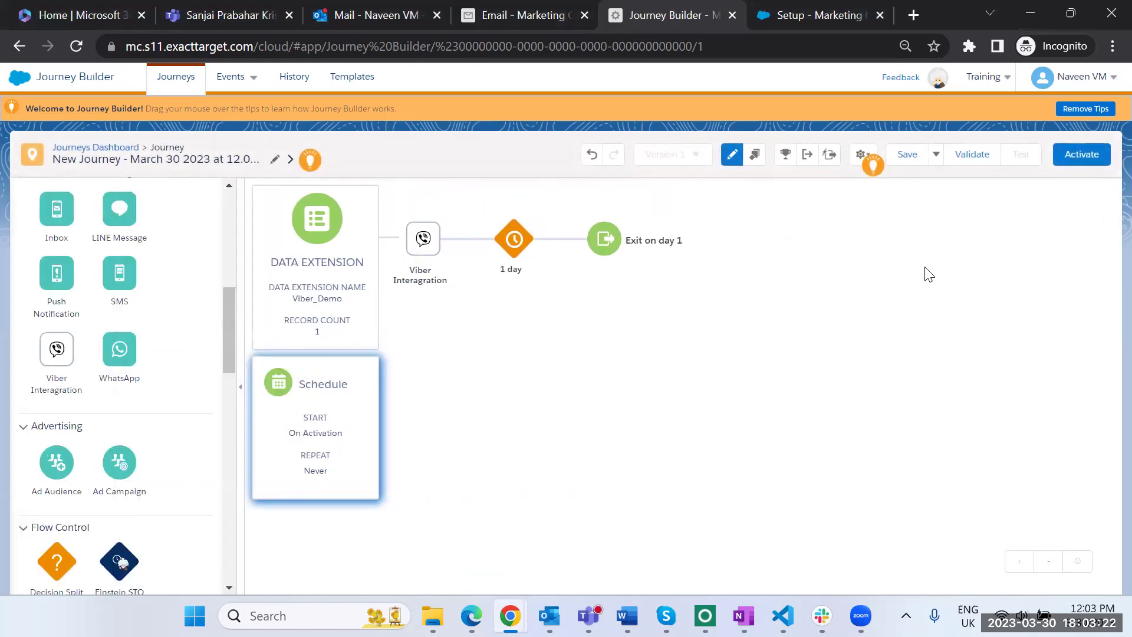
click(907, 154)
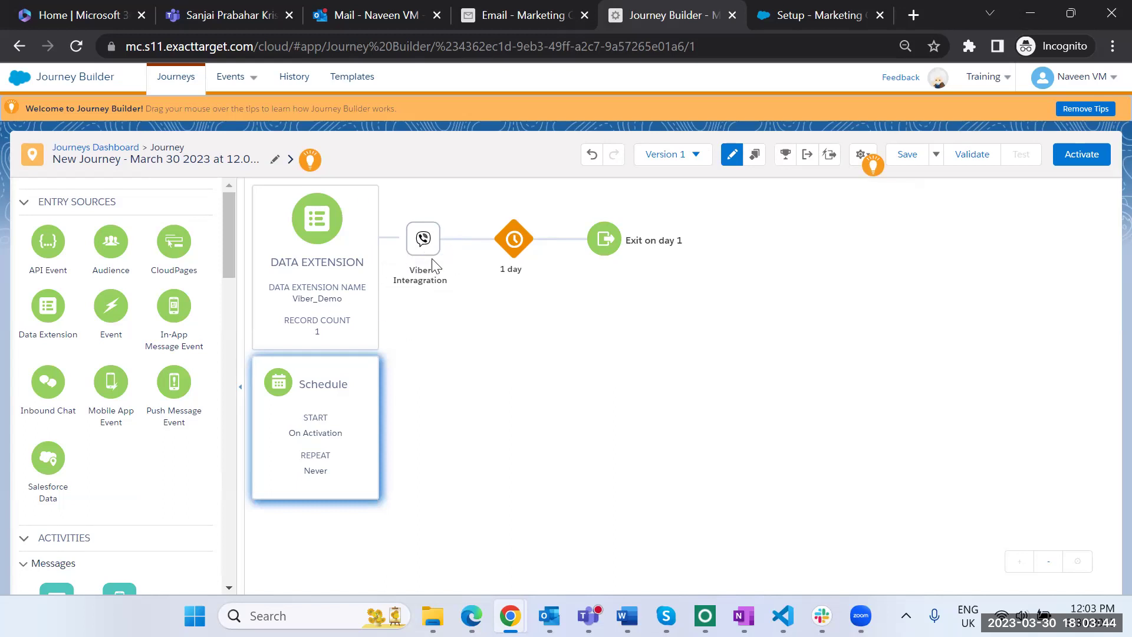
Step: Validate the journey and set the contact re-entry mode in the journey settings
click(971, 155)
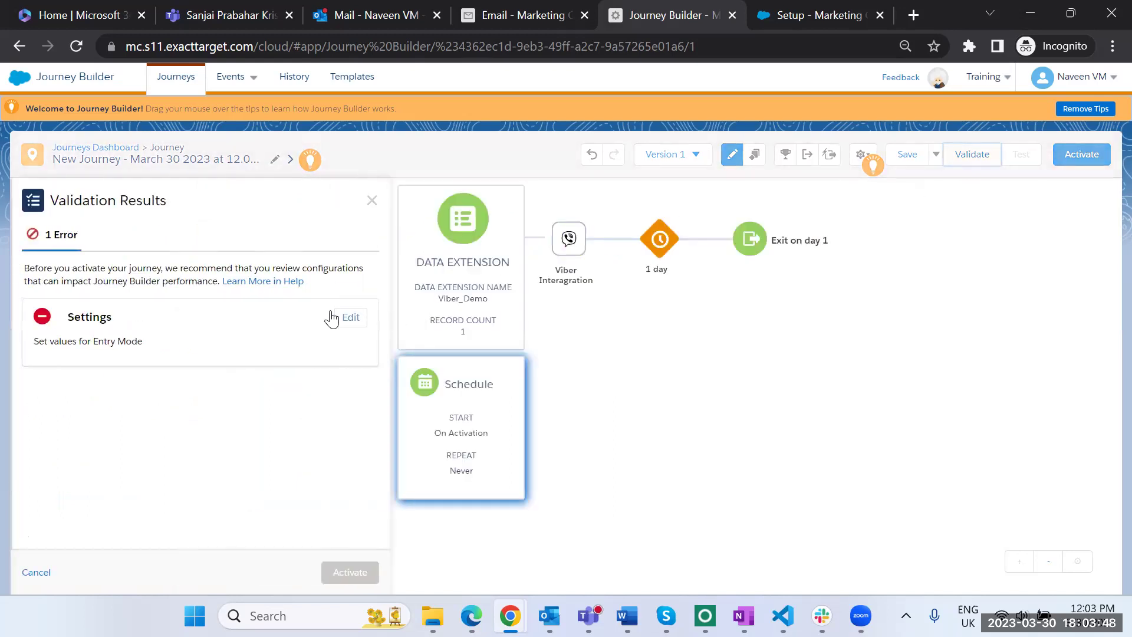
click(349, 316)
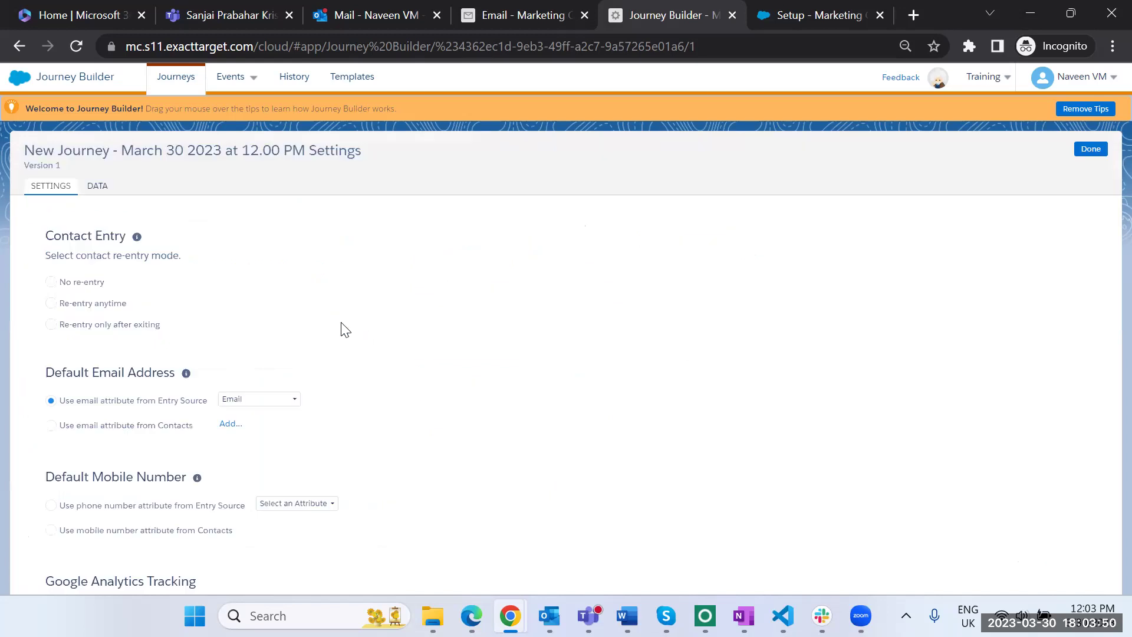
click(1091, 150)
click(372, 201)
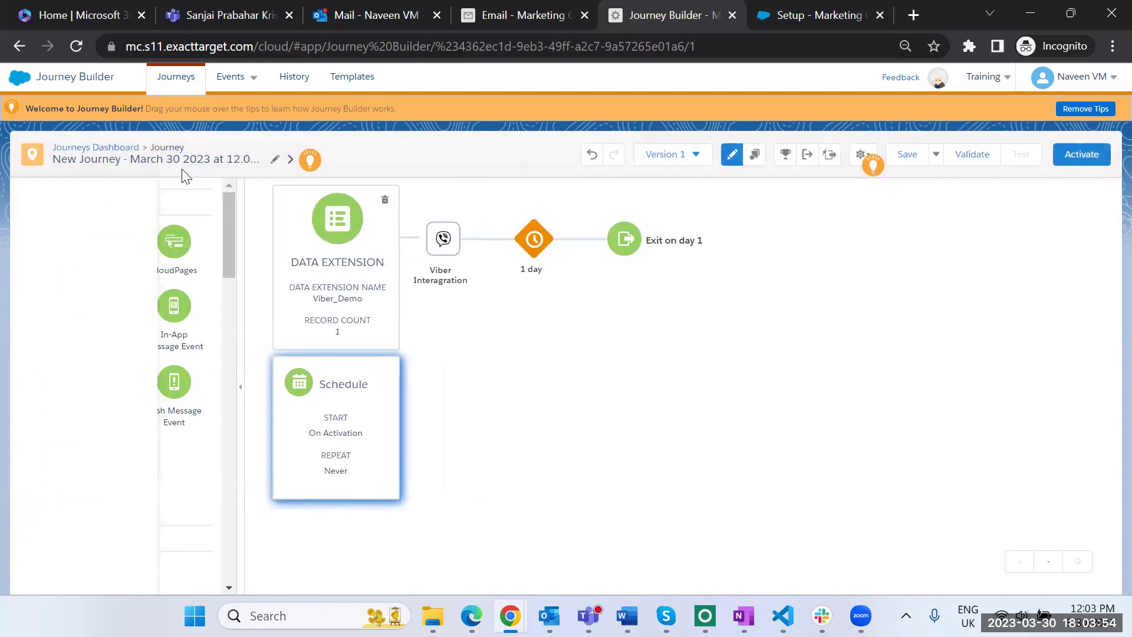
Step: Rename the journey as "Community Viber Demo"
click(168, 158)
text(COmmuni)
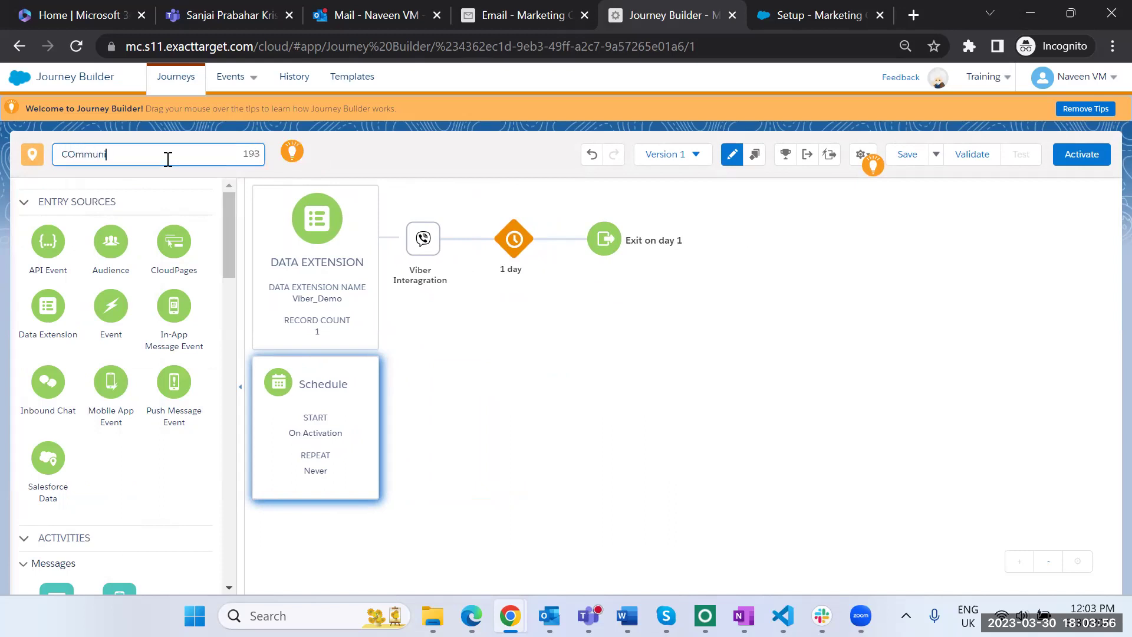
text(ty Viber Demo)
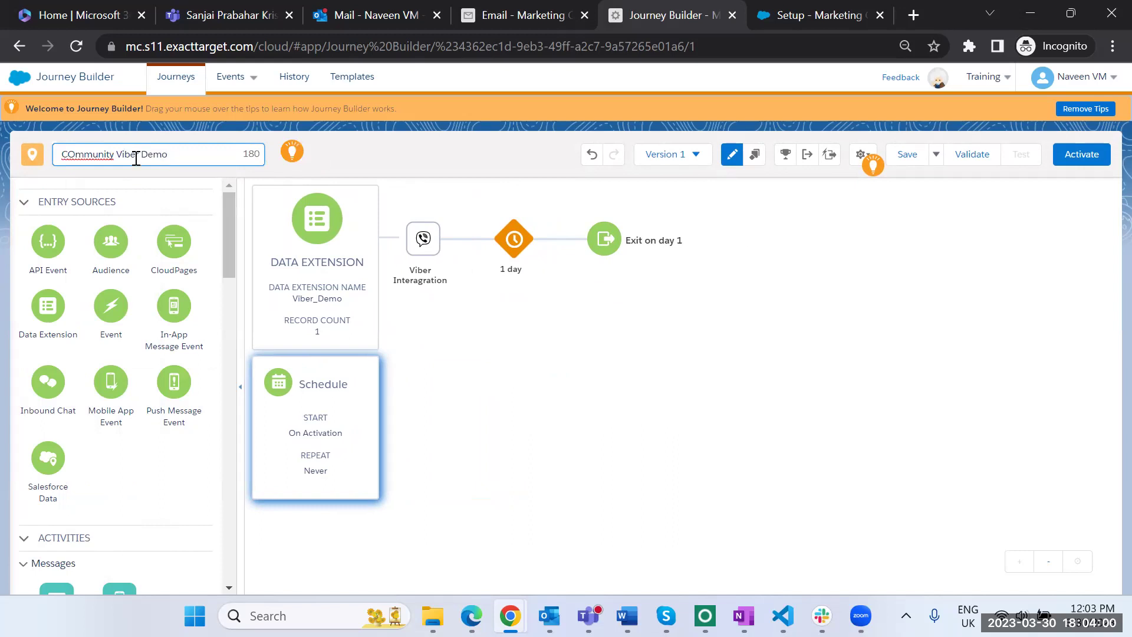
click(76, 152)
key(BackSpace)
text(o)
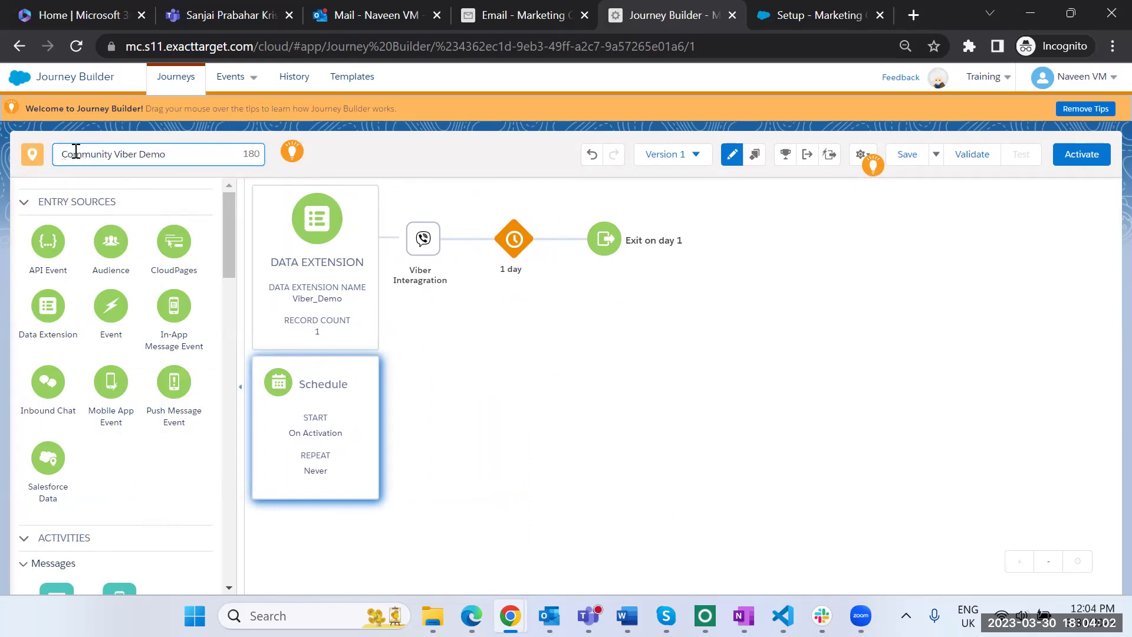
click(646, 411)
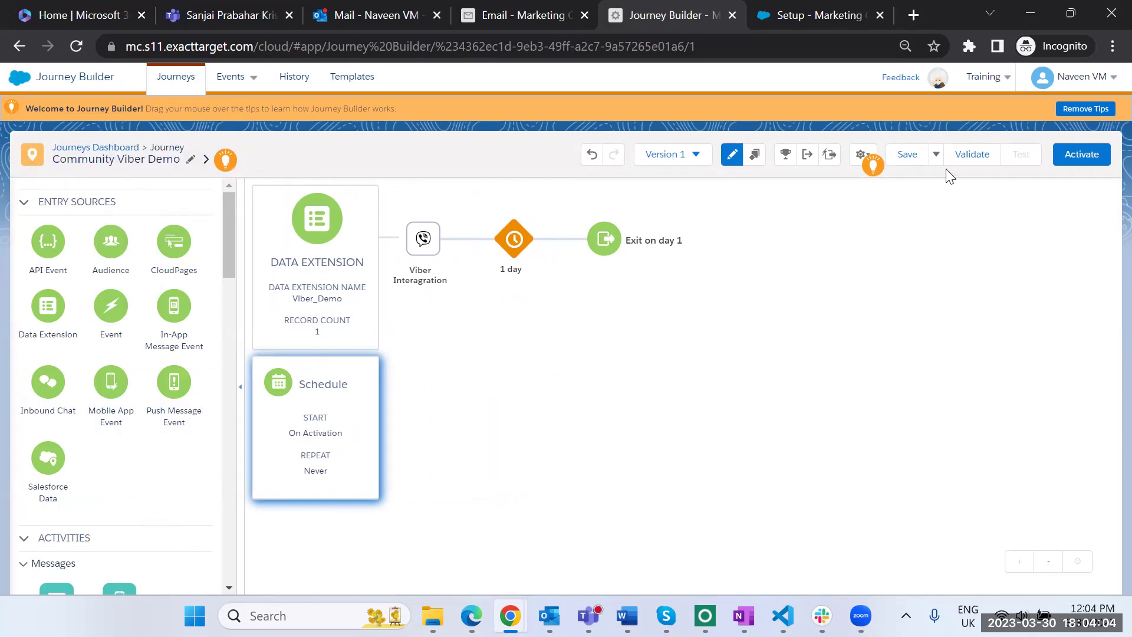
Step: Validate the Community Viber Demo journey again and activate it, then return to its canvas
click(972, 154)
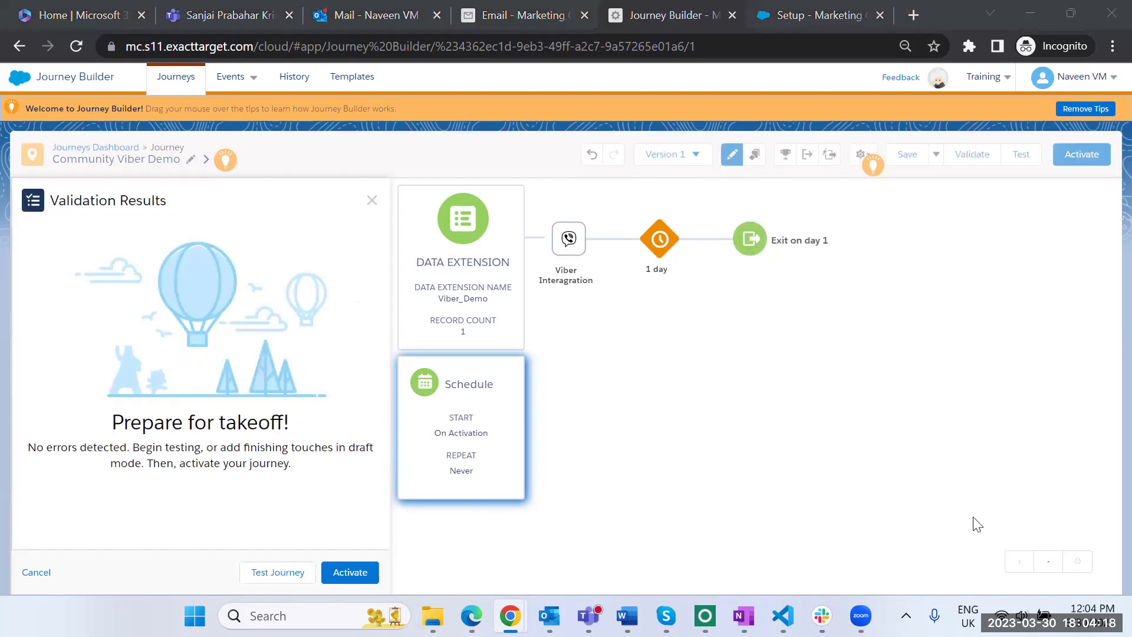
click(350, 572)
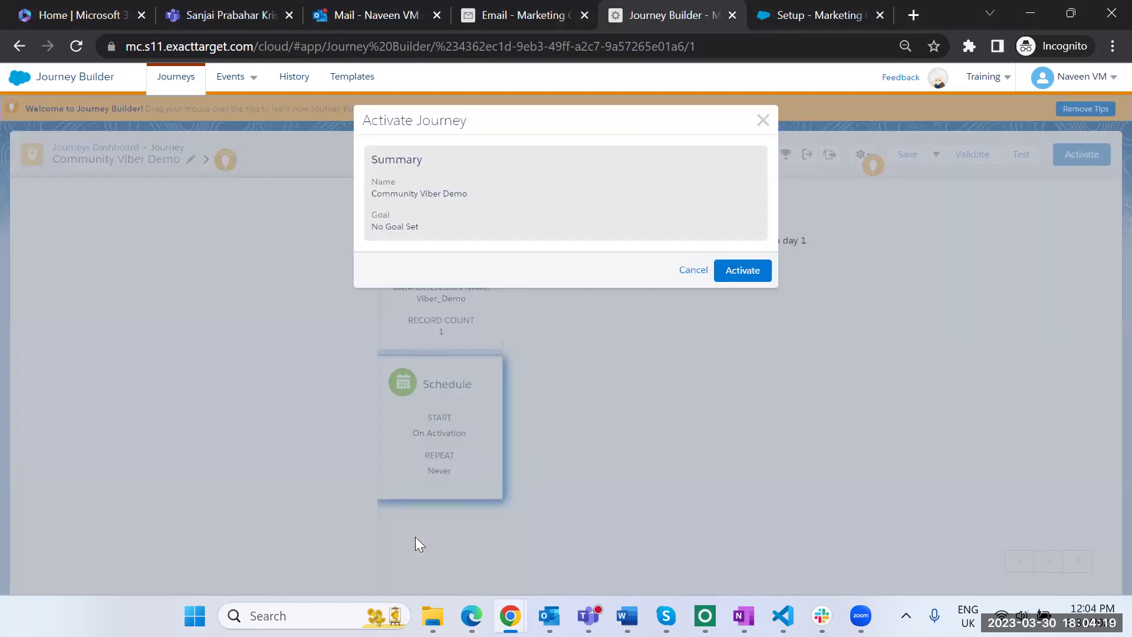
click(739, 280)
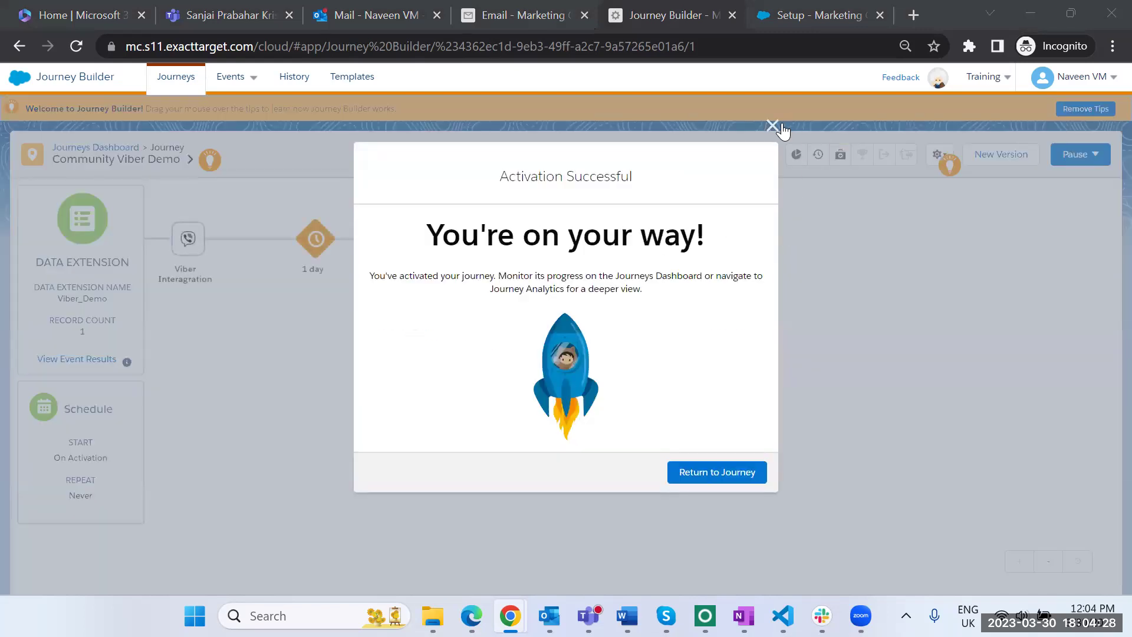
click(774, 126)
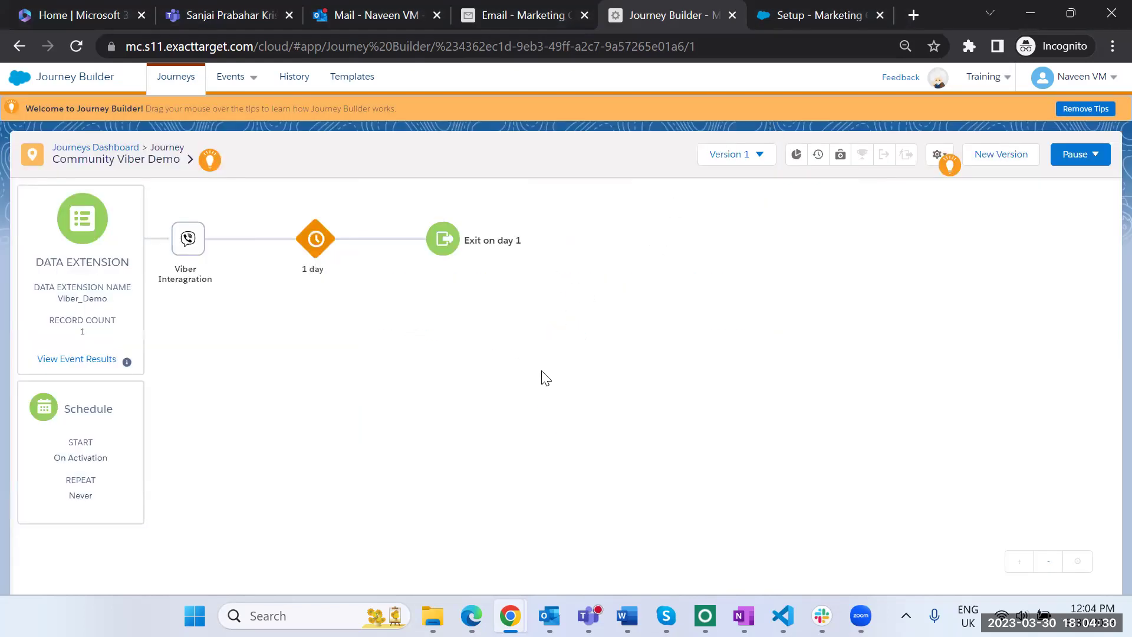
Step: Switch to the SFMC Bootcamp Custom JB Activities presentation in Google Slides and show the JB Custom Activity Architecture slide
click(511, 616)
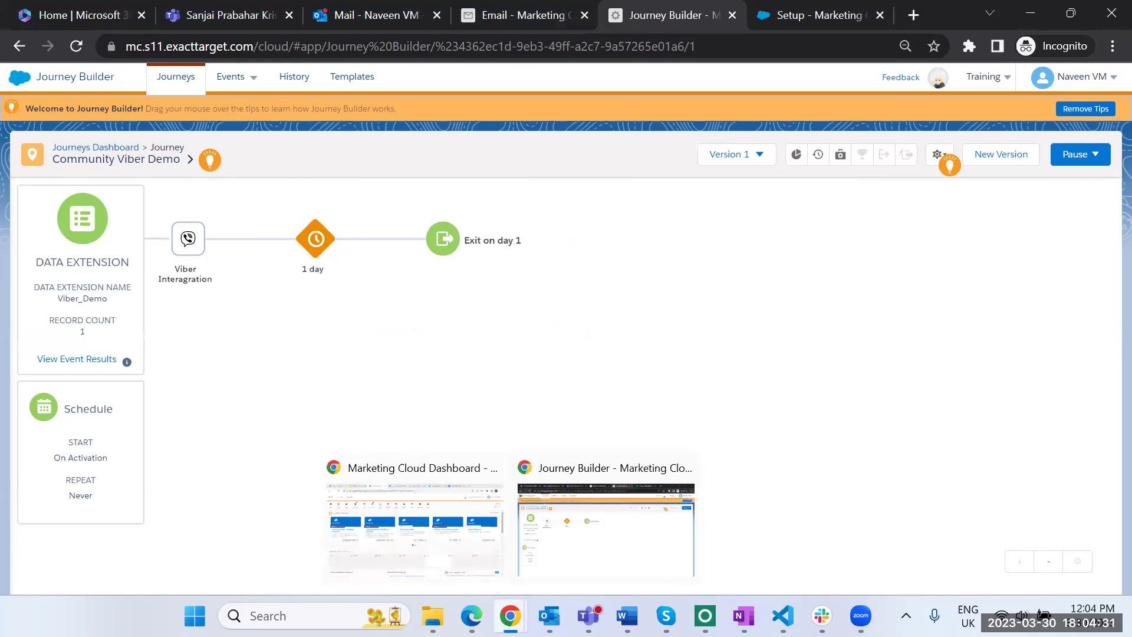
click(426, 502)
key(ctrl+Page_Up)
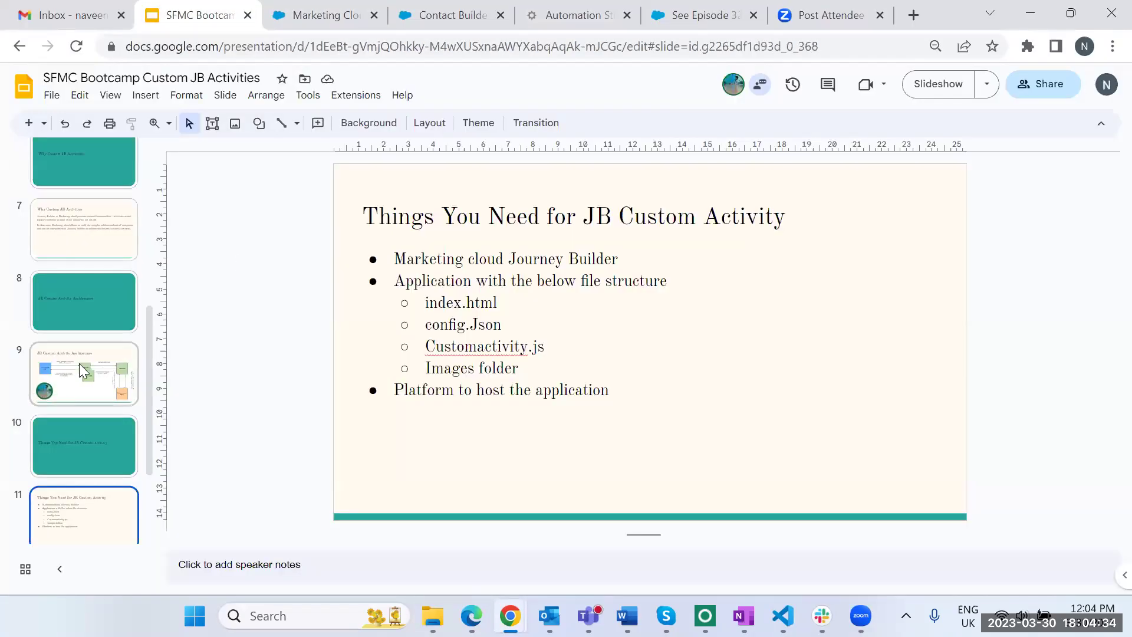
click(79, 364)
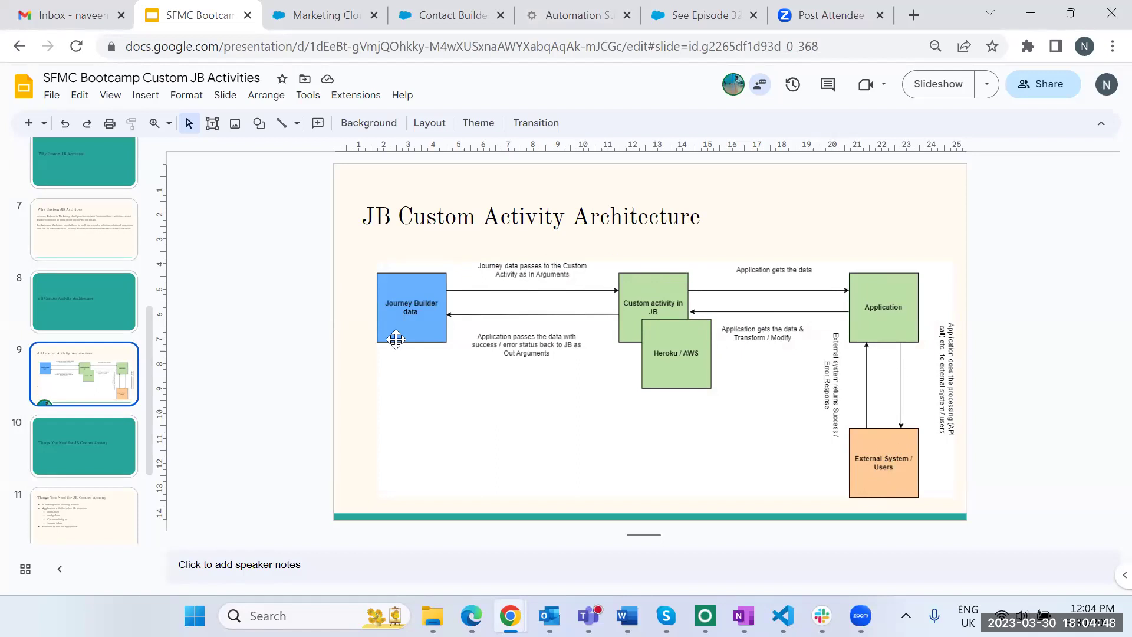
key(alt+Tab)
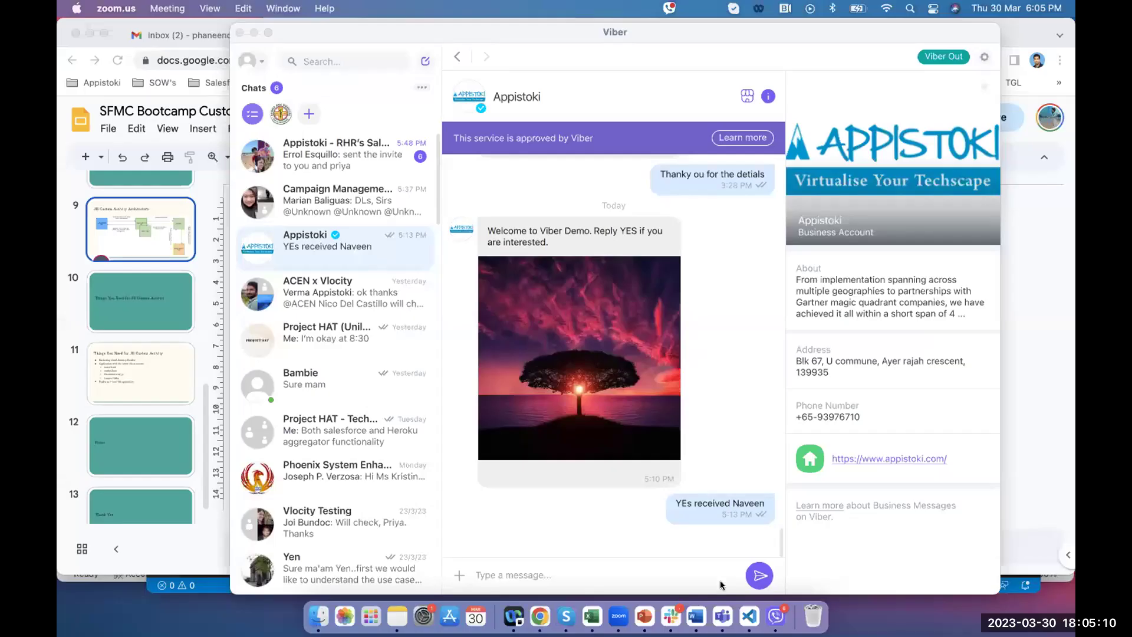
Step: Switch to Viber and examine the Viber Demo welcome message in the Appistoki business chat
click(776, 616)
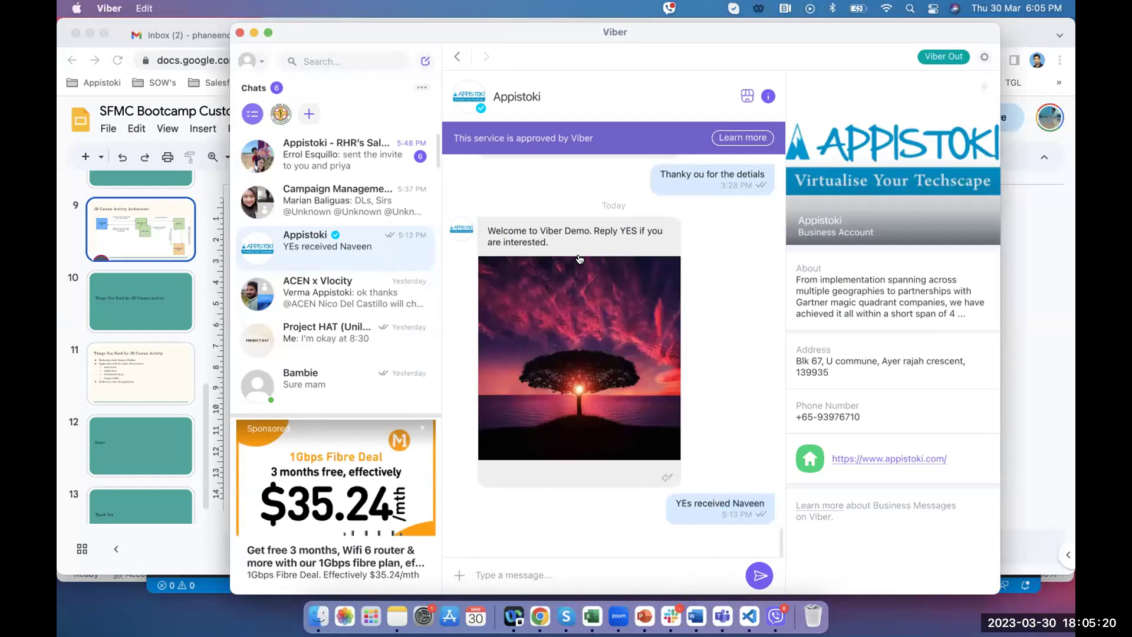
triple_click(546, 236)
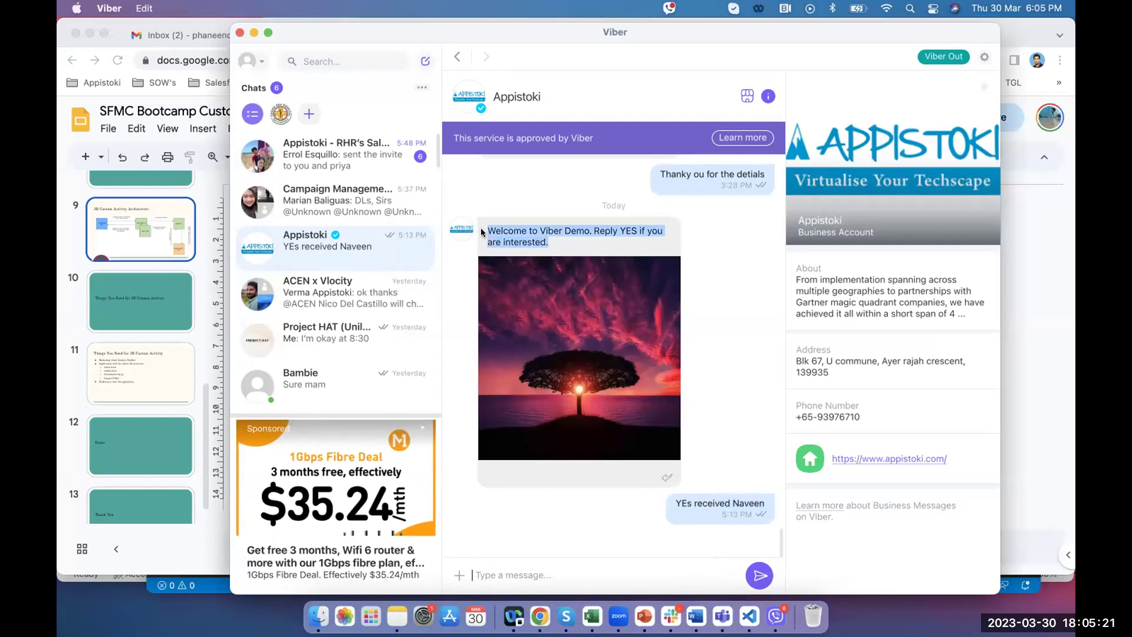
click(580, 244)
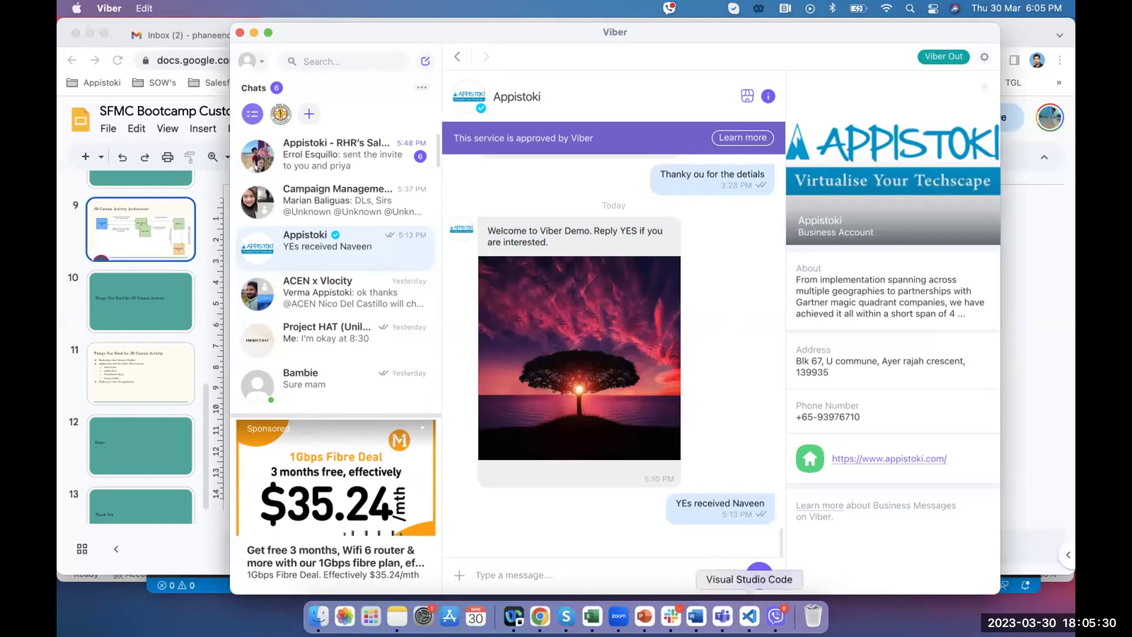
Step: Switch to Visual Studio Code and review the journey lifecycle and execute handlers in the Viber activity's app.js
click(750, 616)
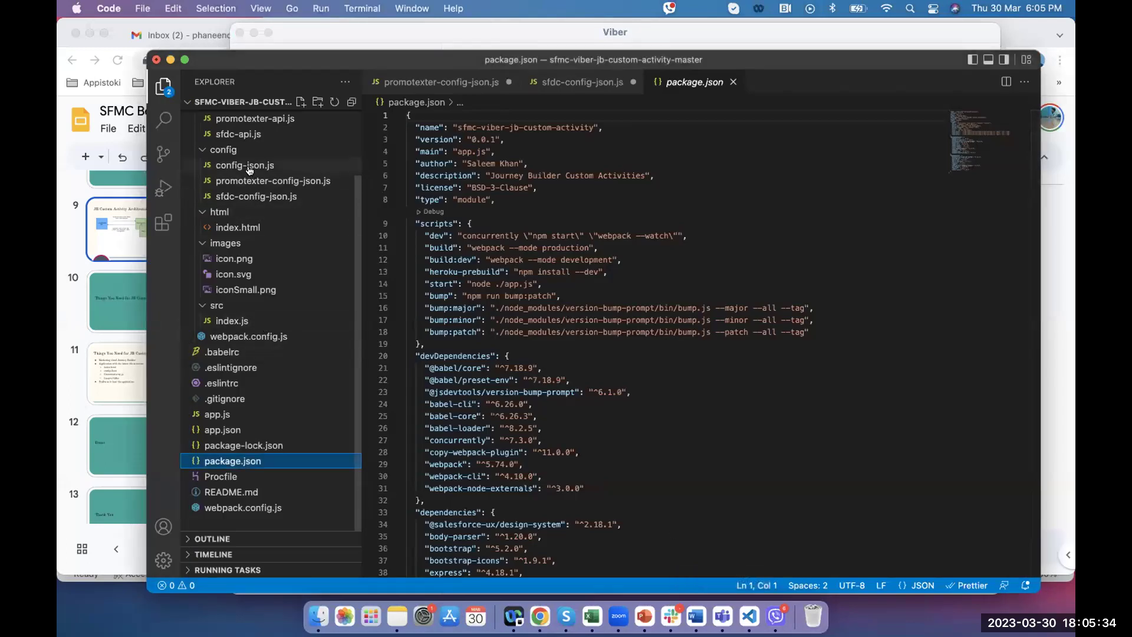
scroll(268, 241, up, 1)
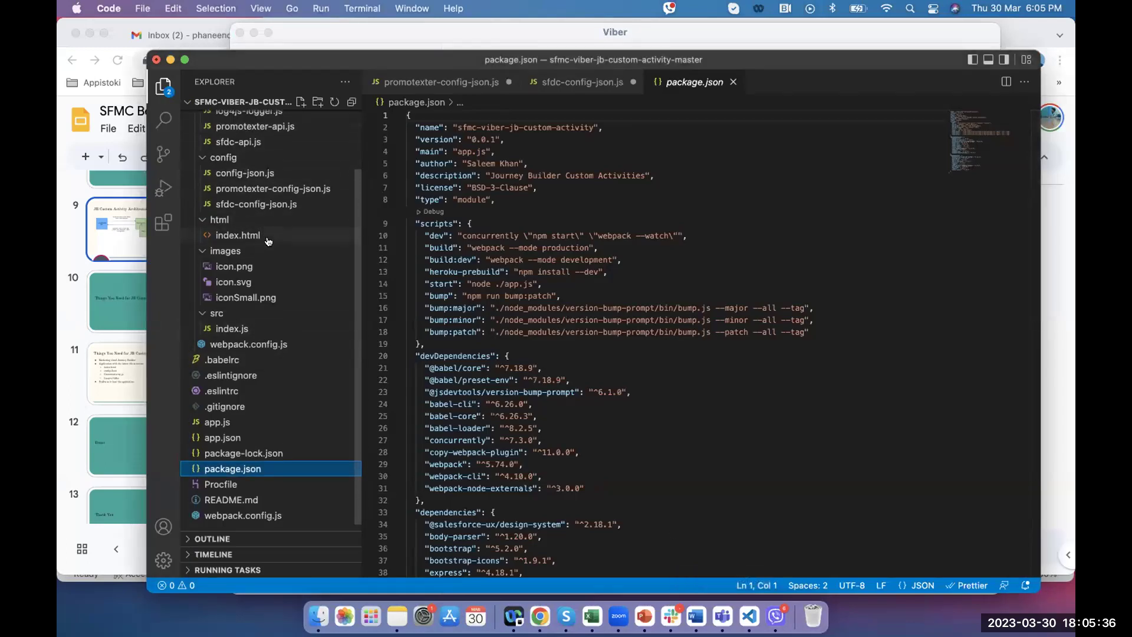
scroll(268, 241, up, 5)
click(237, 166)
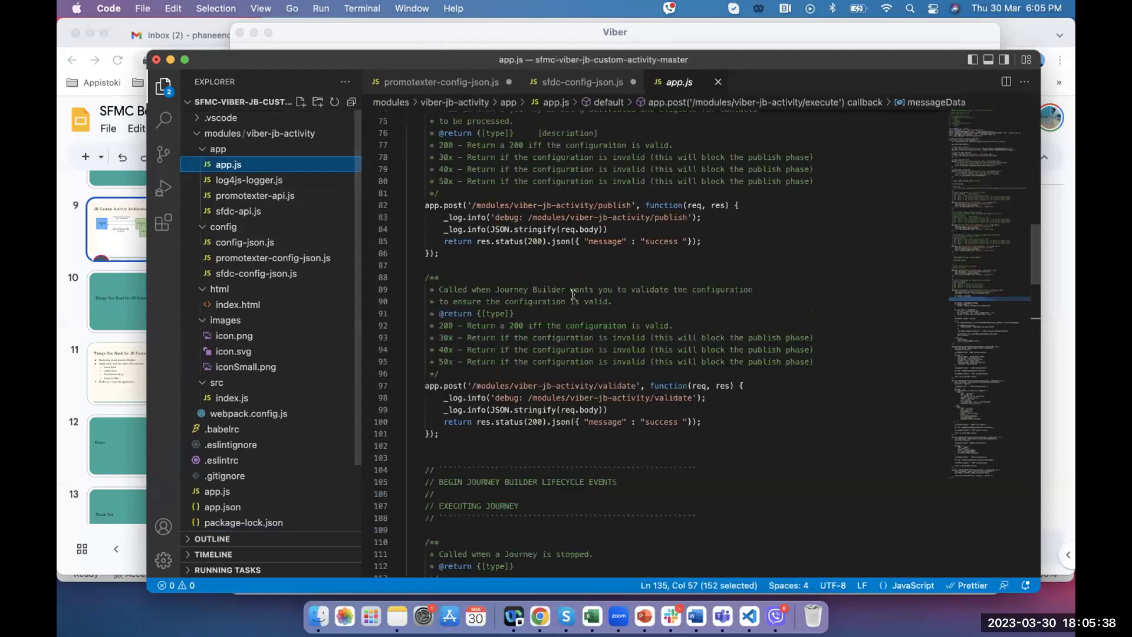
scroll(590, 302, down, 8)
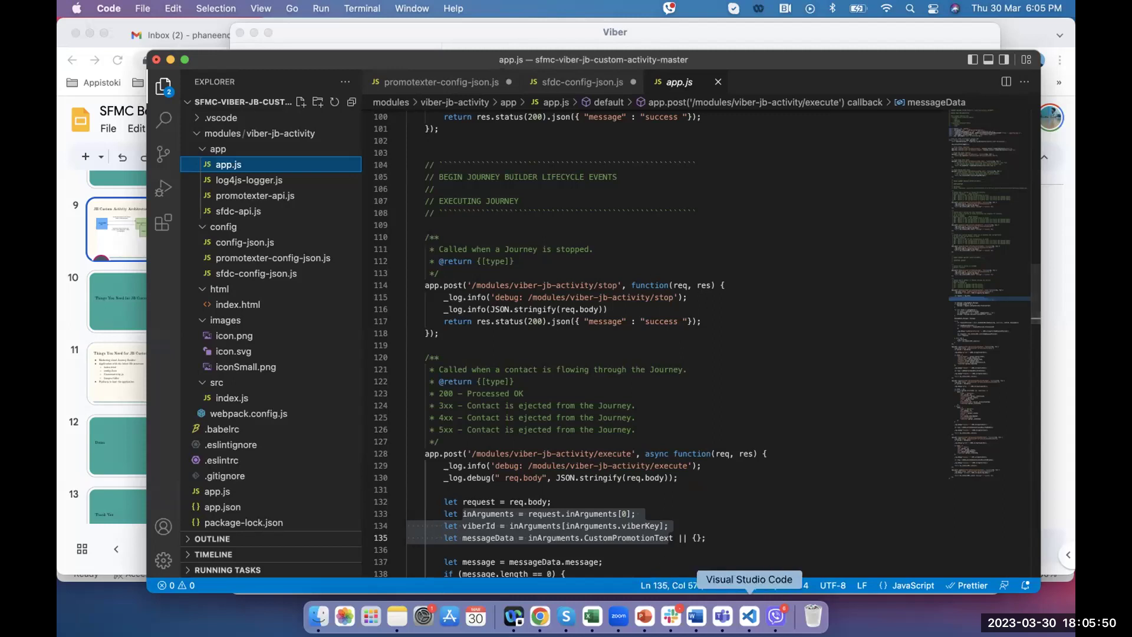
Step: Check the Appistoki chat in Viber for the journey's message, then return to app.js in Visual Studio Code
click(777, 616)
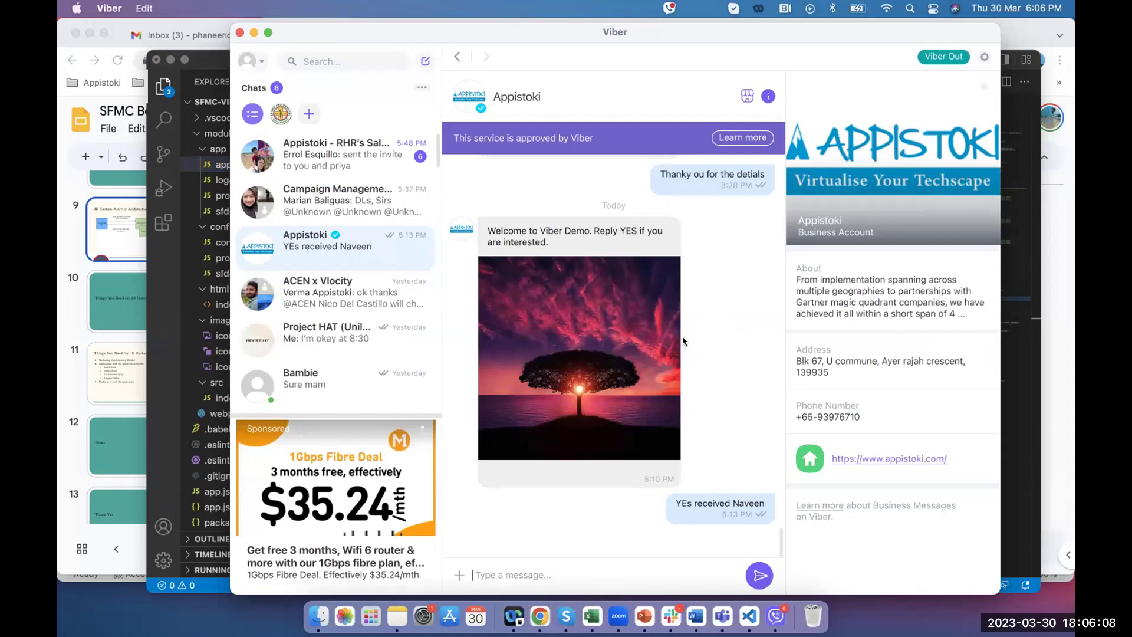
key(super+Tab)
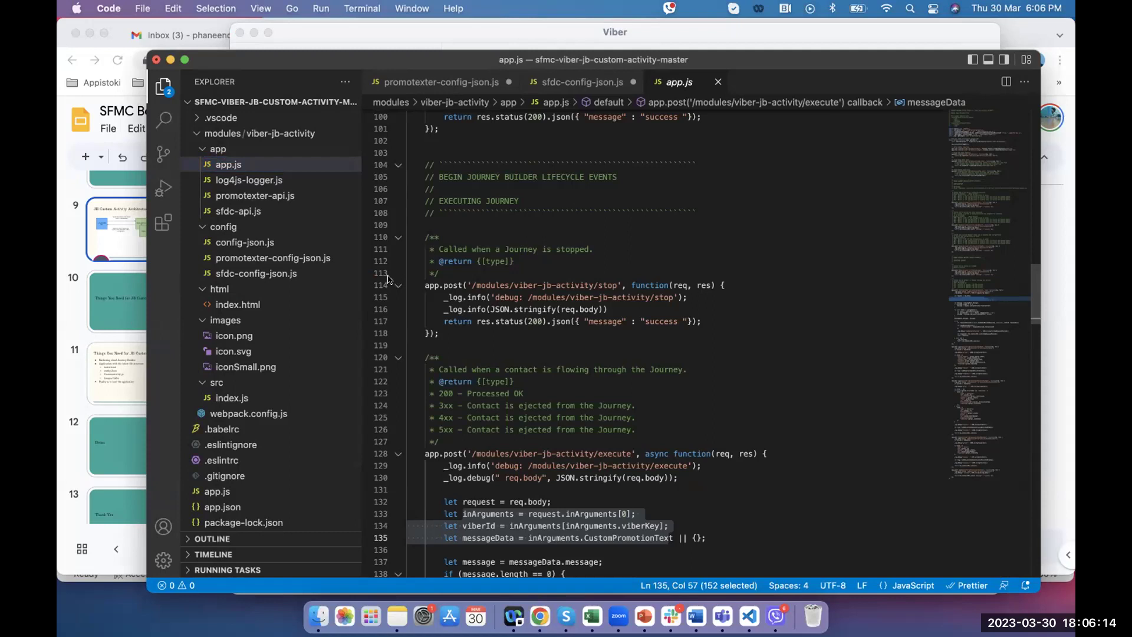
click(490, 271)
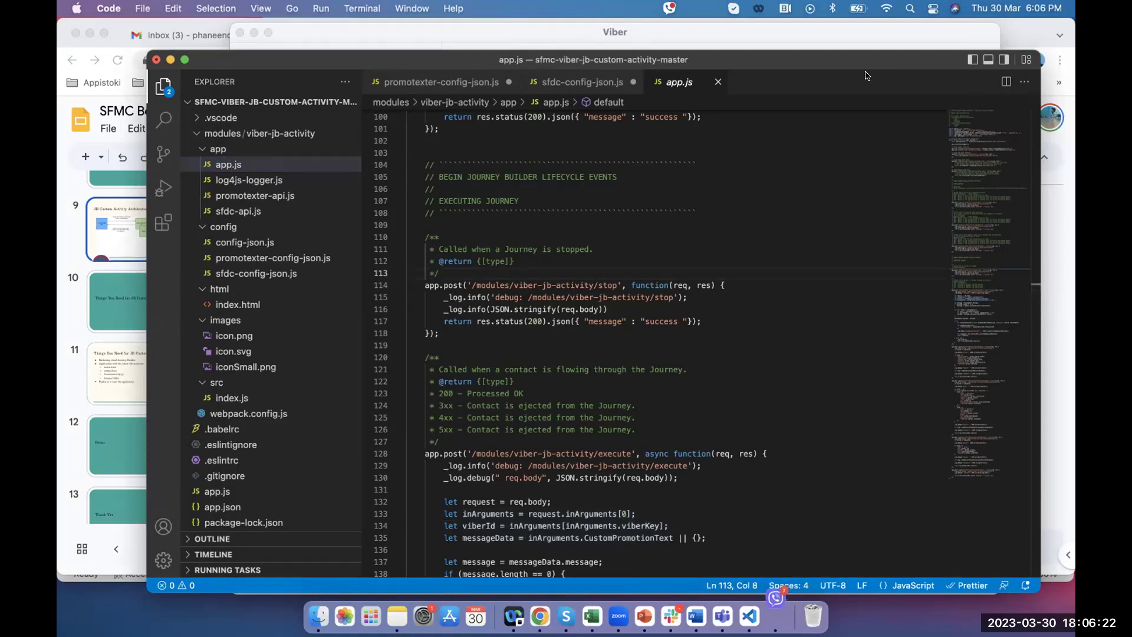
Step: Return to Viber and send a reply in the Appistoki chat thanking the presenter by name and for joining
key(super+Tab)
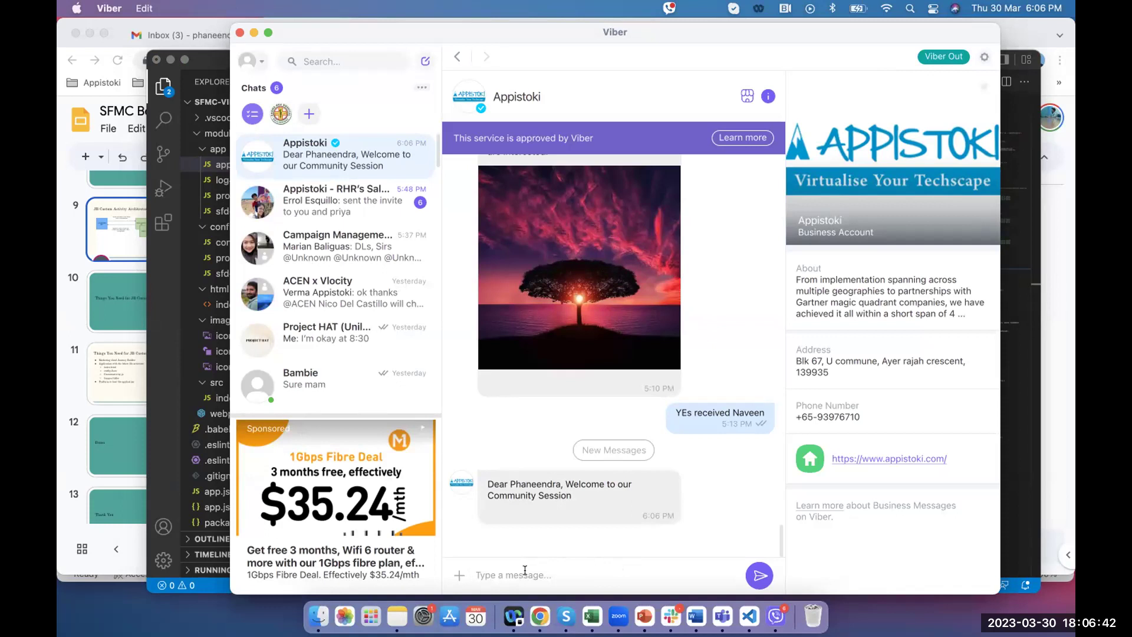
text(Thanks Naveen and thanks for joinig)
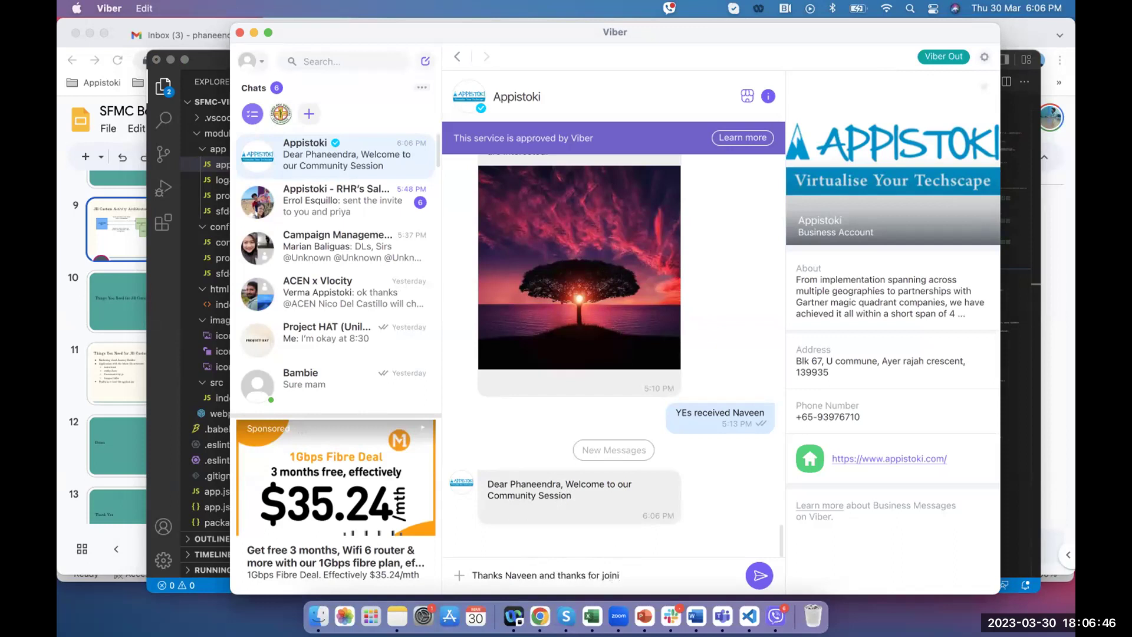
key(Return)
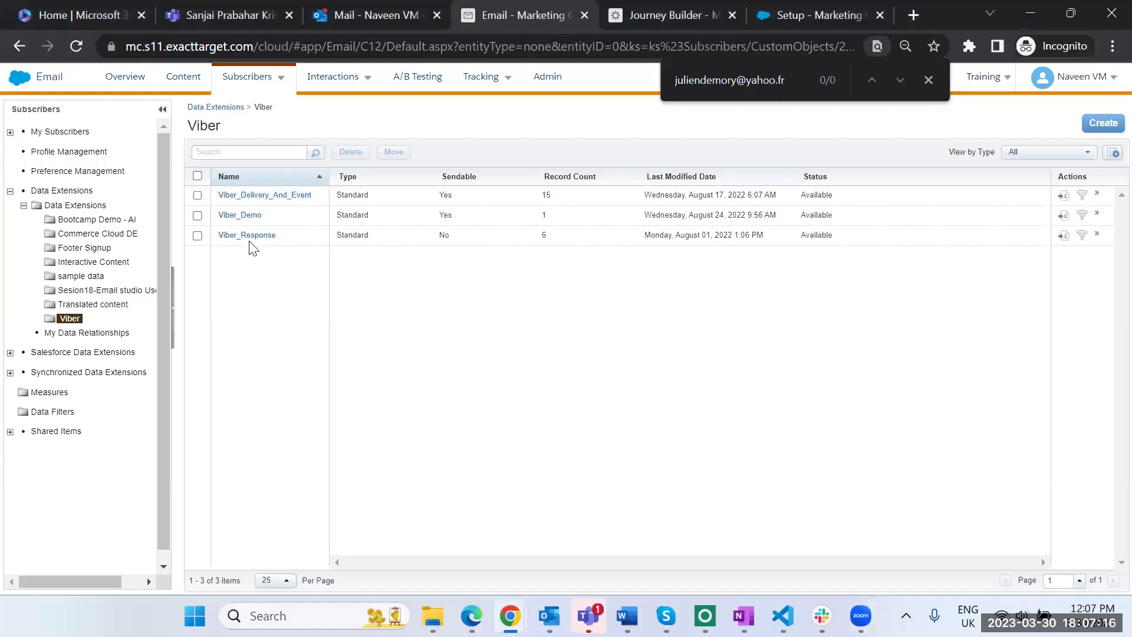
Step: View the records of the Viber_Response data extension in Marketing Cloud and return to the Viber folder
click(248, 236)
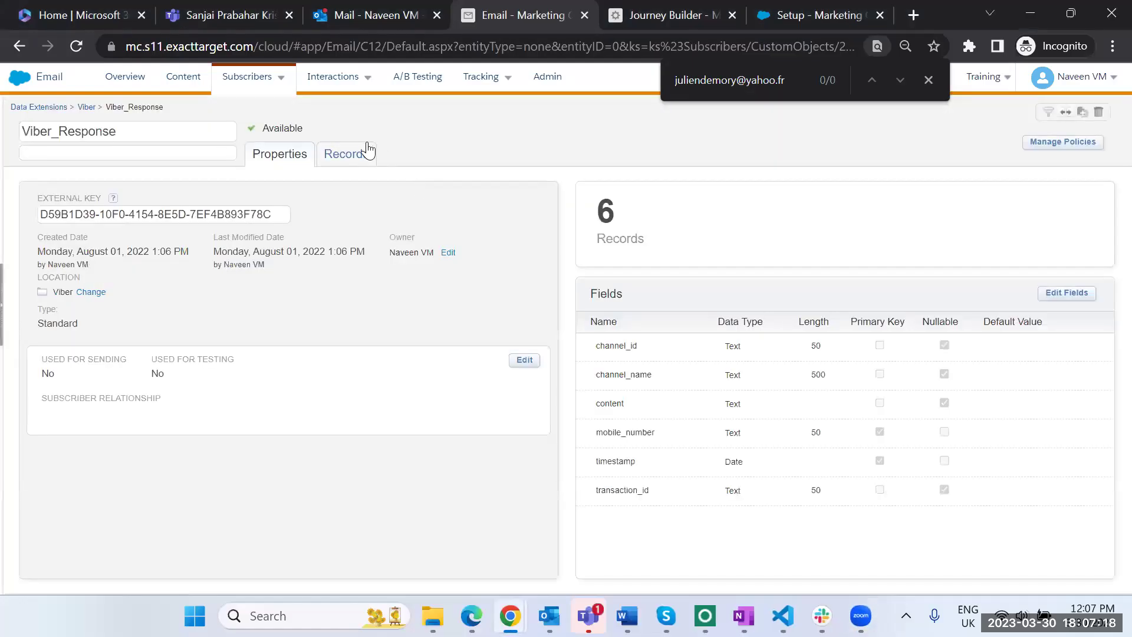
click(369, 151)
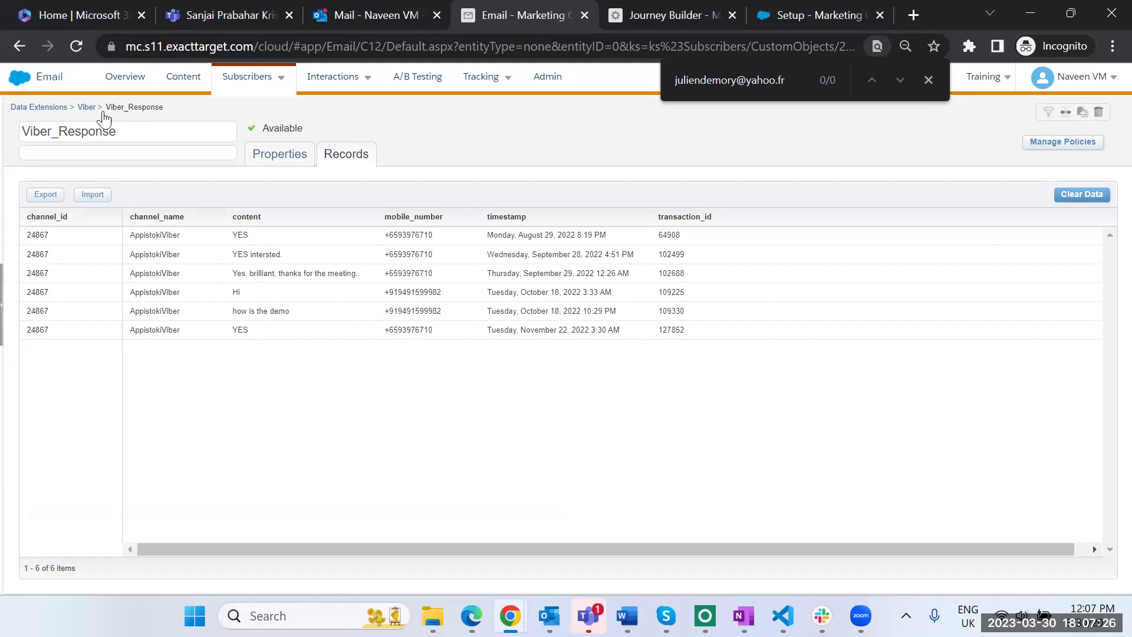
click(85, 108)
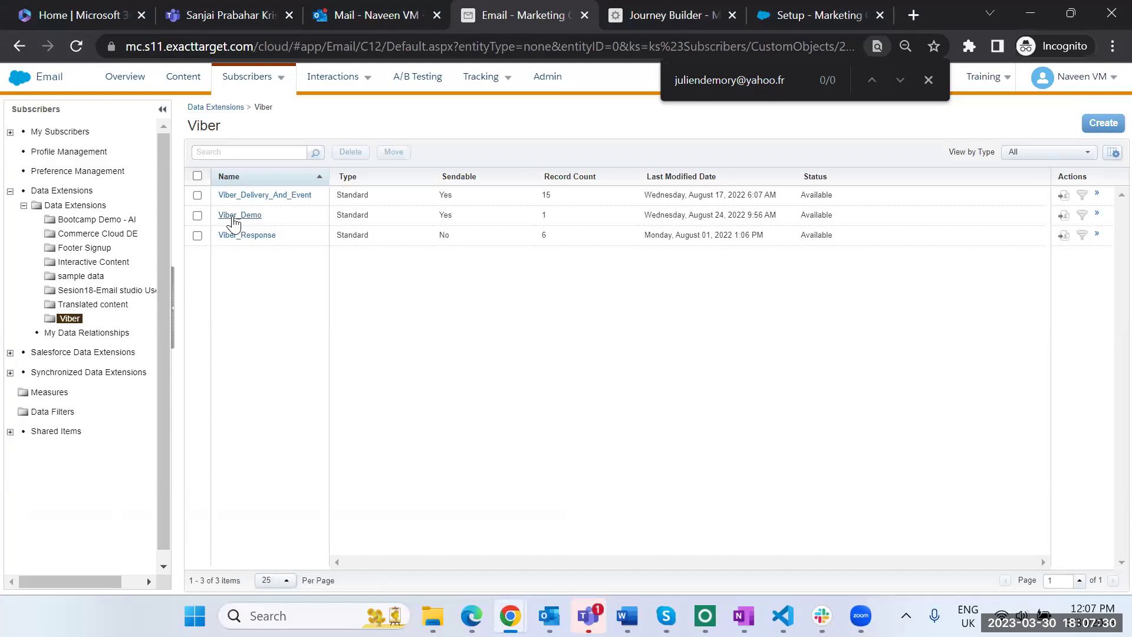
Step: Examine the delivery status, recipient and seen-event columns in the Viber_Delivery_And_Event records, then go back to the Viber folder
click(248, 199)
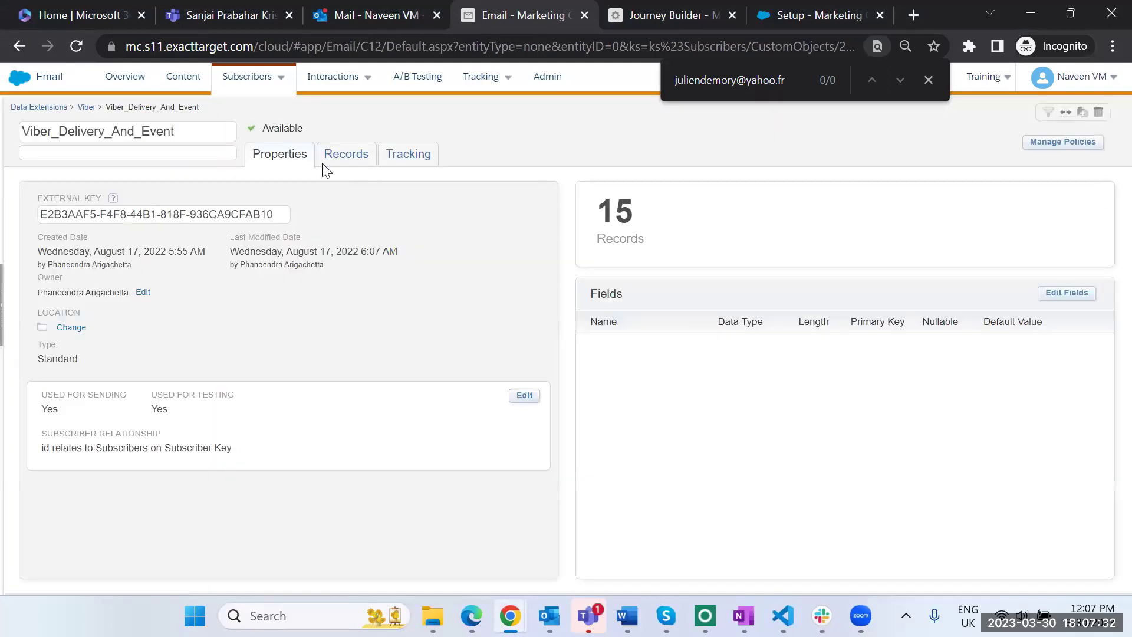
click(346, 155)
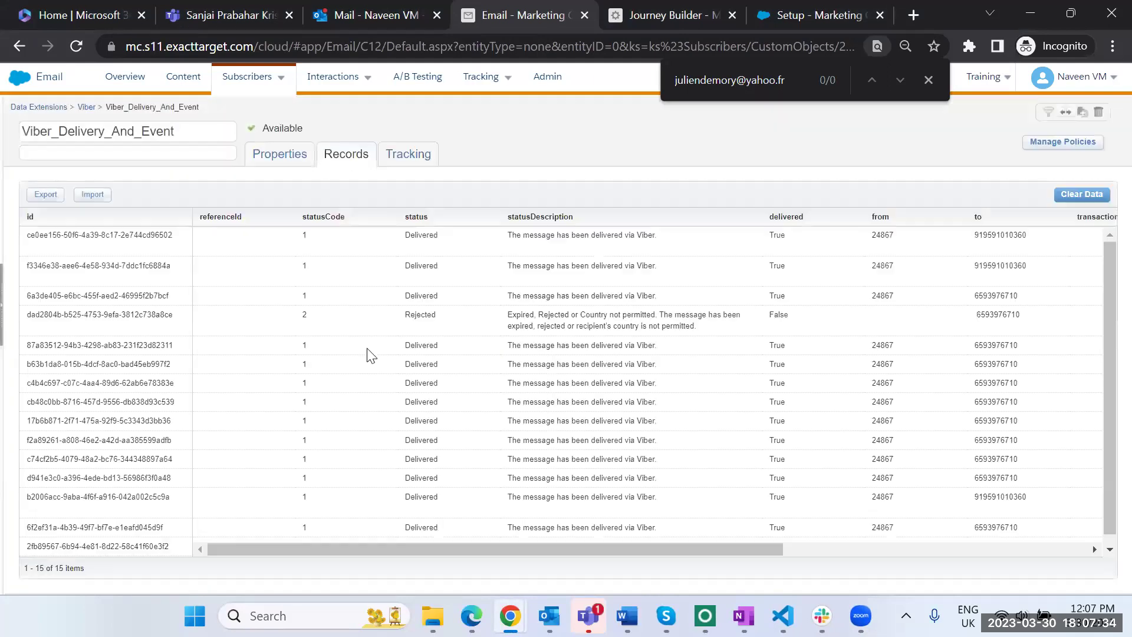
scroll(370, 355, down, 1)
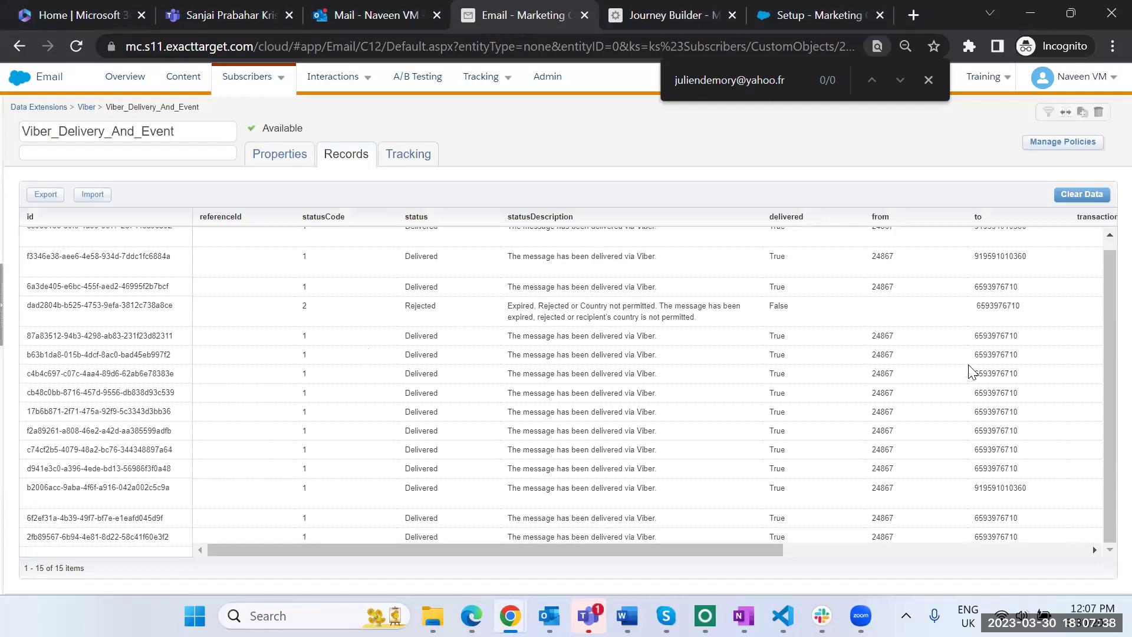
scroll(971, 372, up, 1)
scroll(968, 365, down, 1)
double_click(998, 517)
scroll(1006, 487, right, 6)
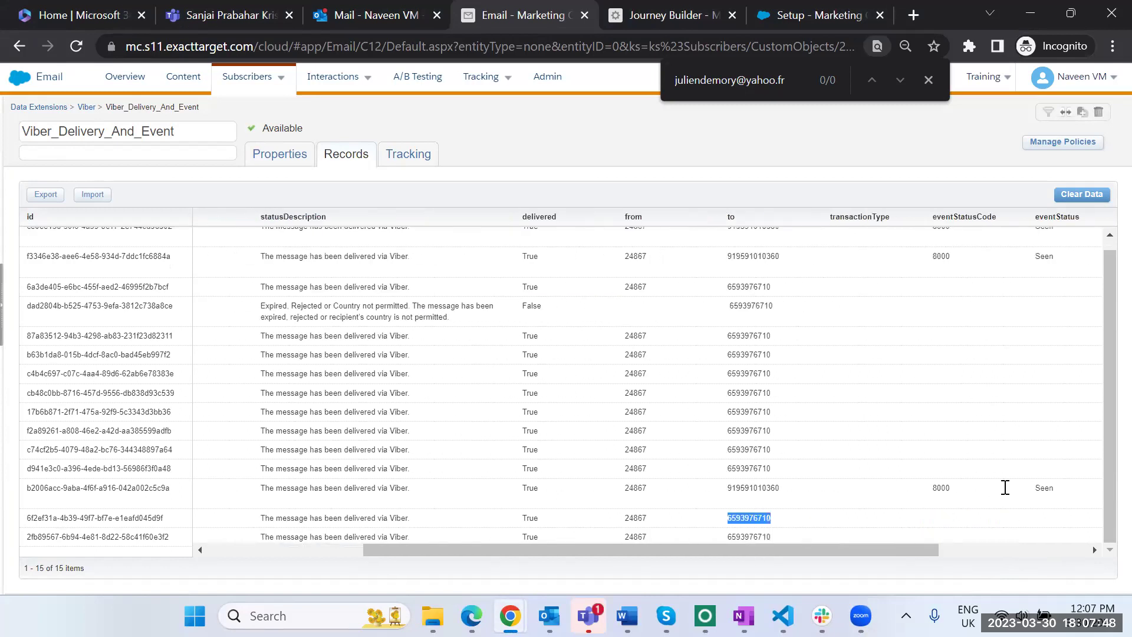
scroll(1006, 487, right, 1)
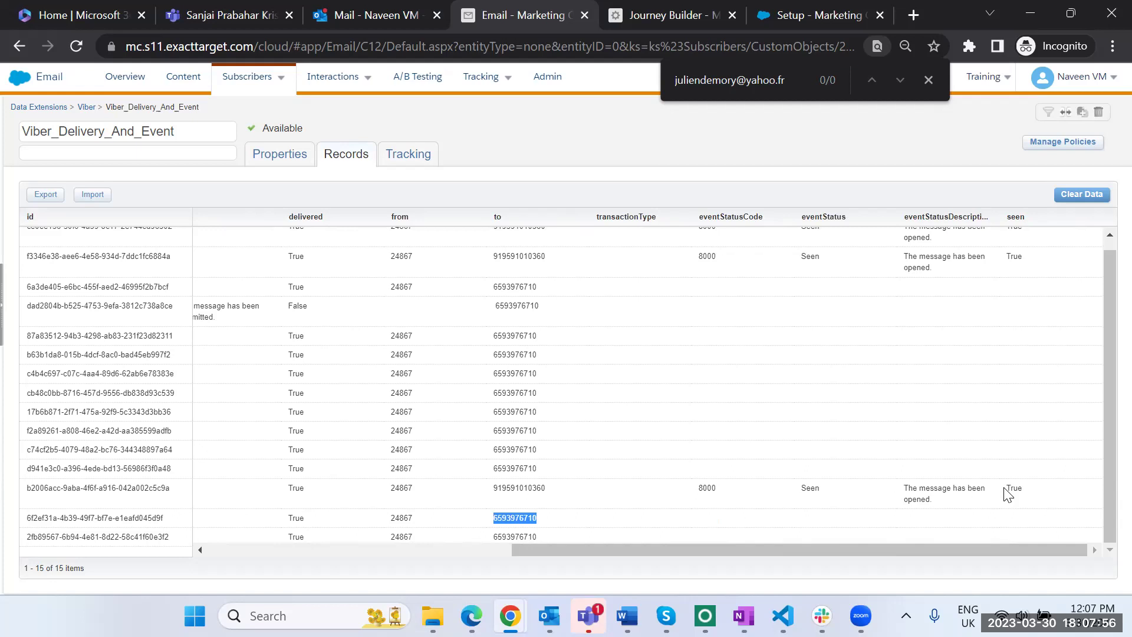
scroll(1009, 494, left, 3)
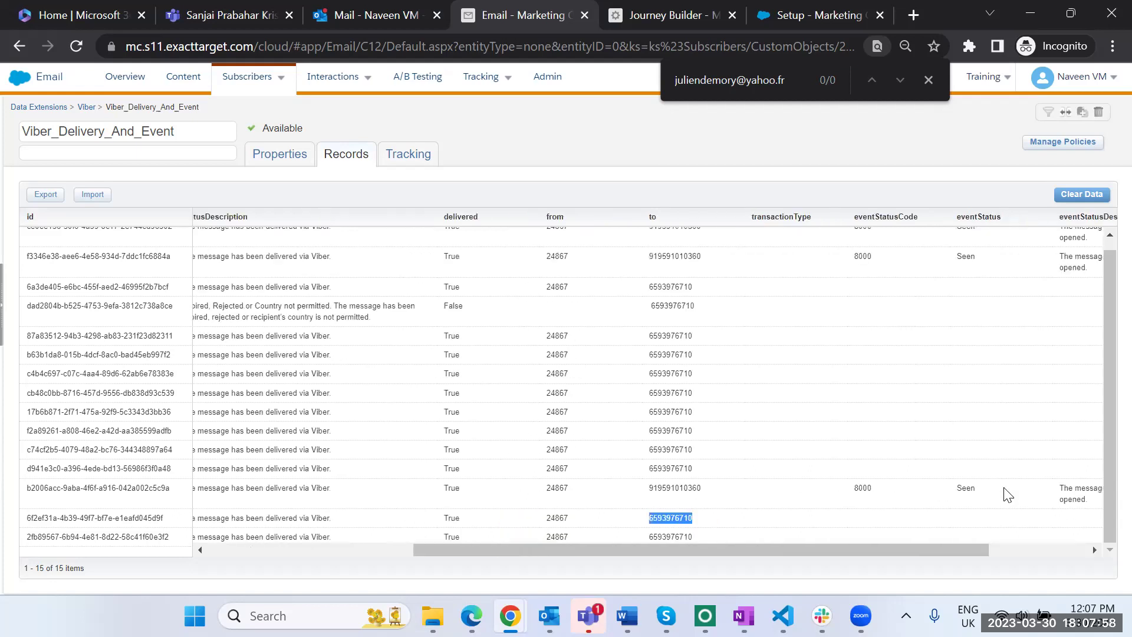
scroll(1009, 495, right, 3)
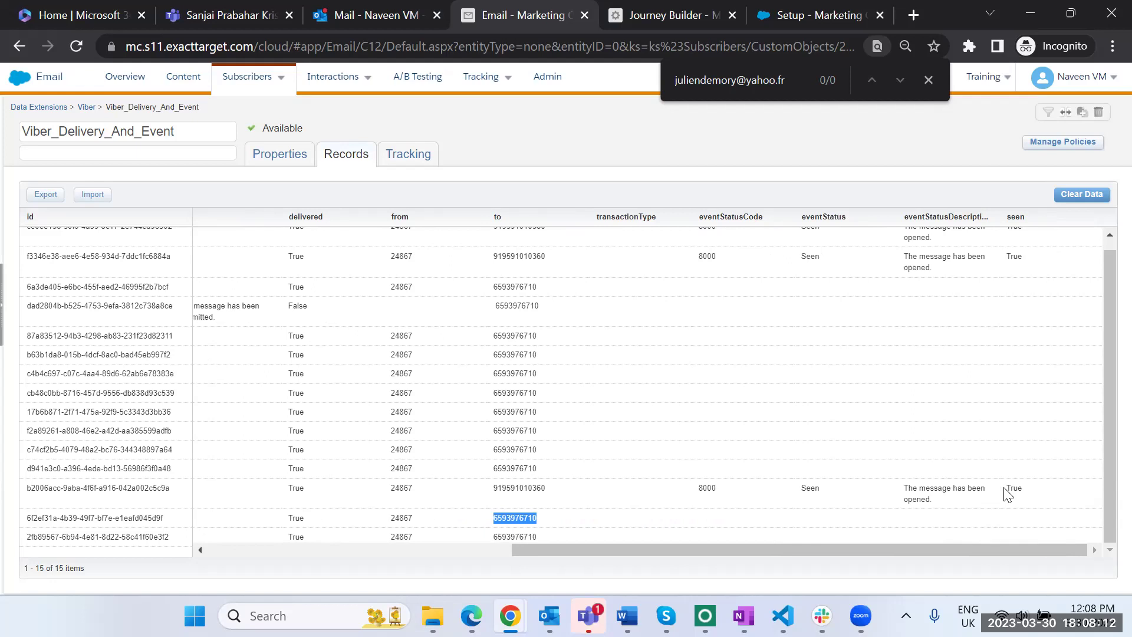
double_click(505, 392)
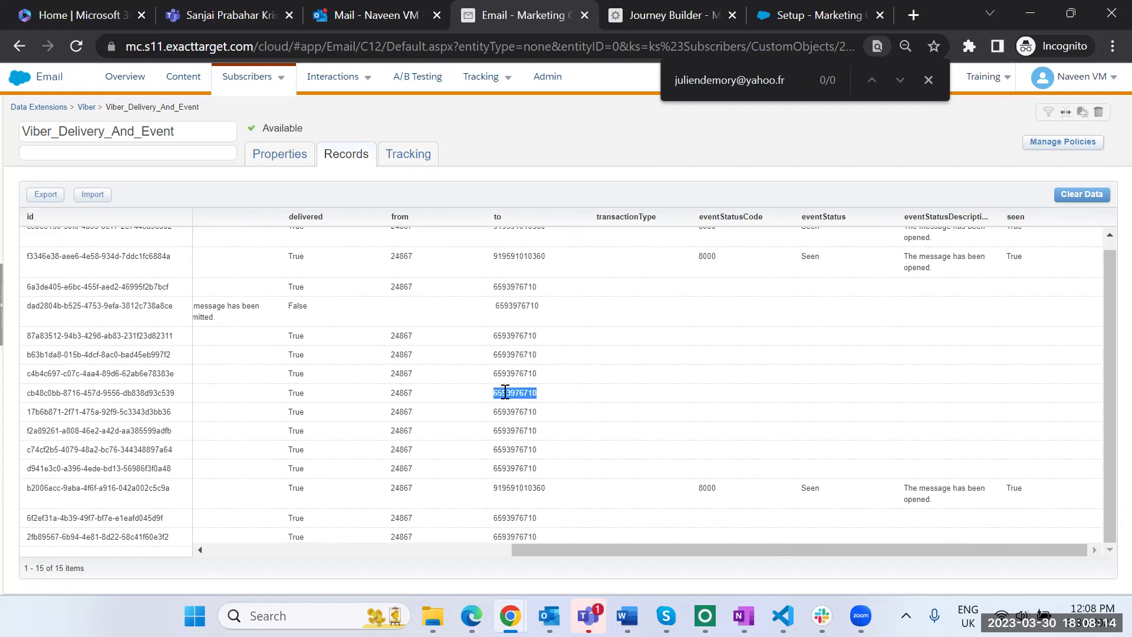
click(742, 413)
scroll(741, 413, left, 5)
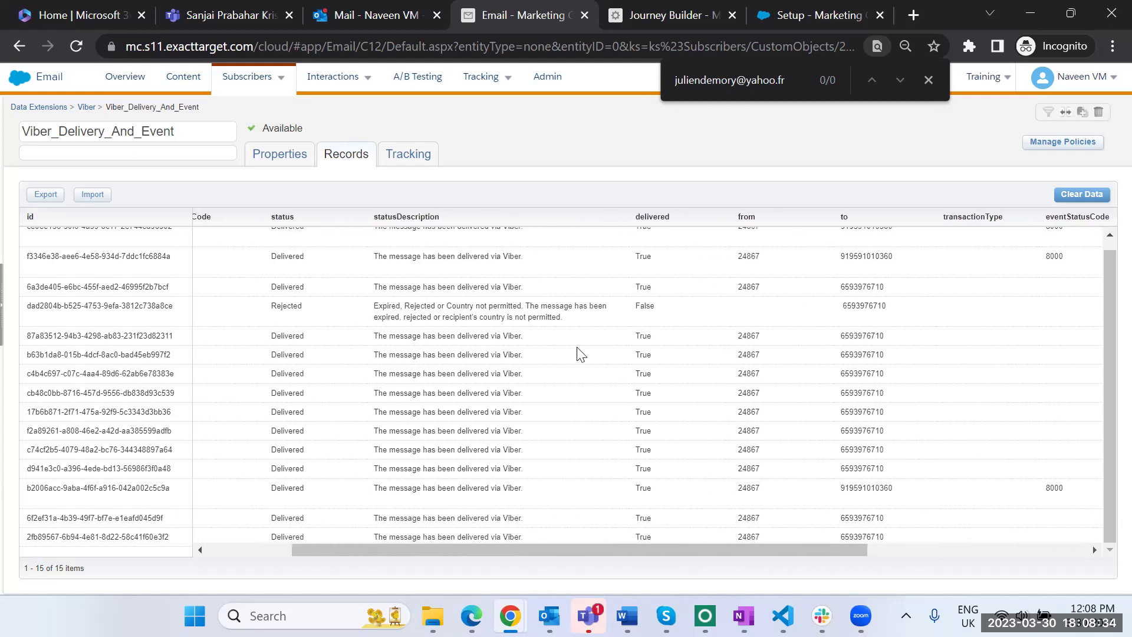
click(86, 109)
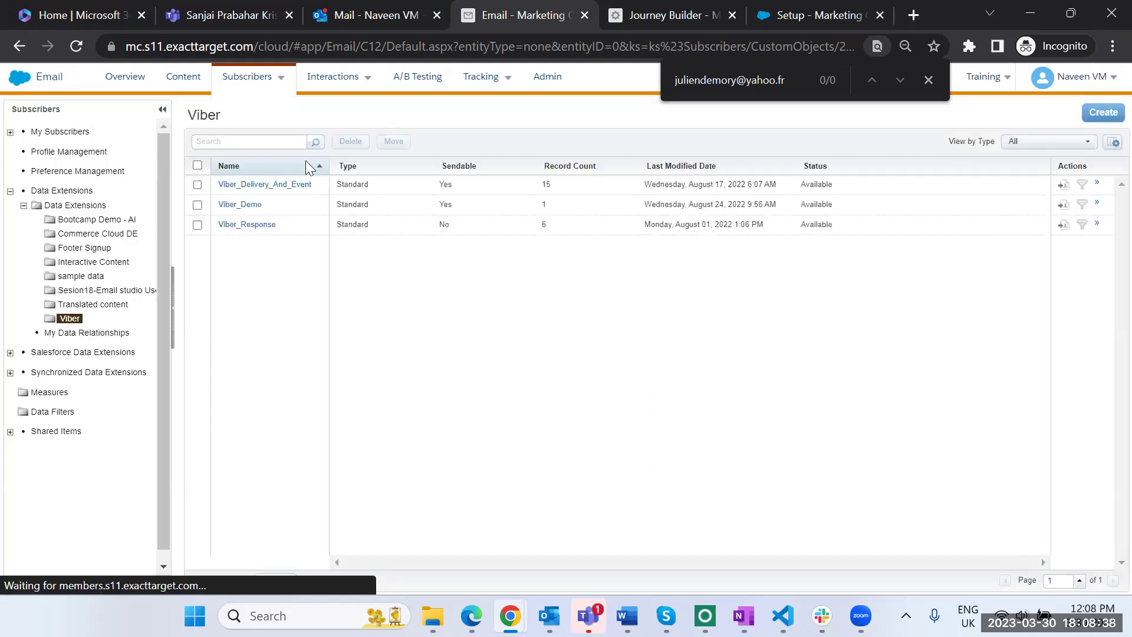
Step: Review the reply content and mobile numbers in the Viber_Response records, then go back to the Viber folder
click(246, 241)
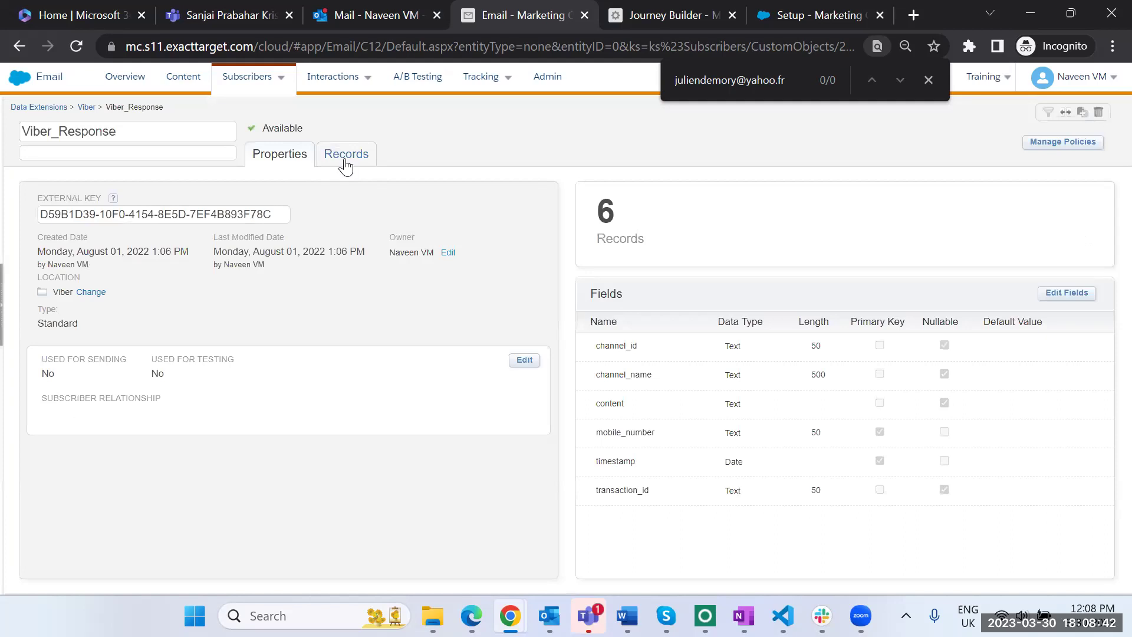
click(345, 167)
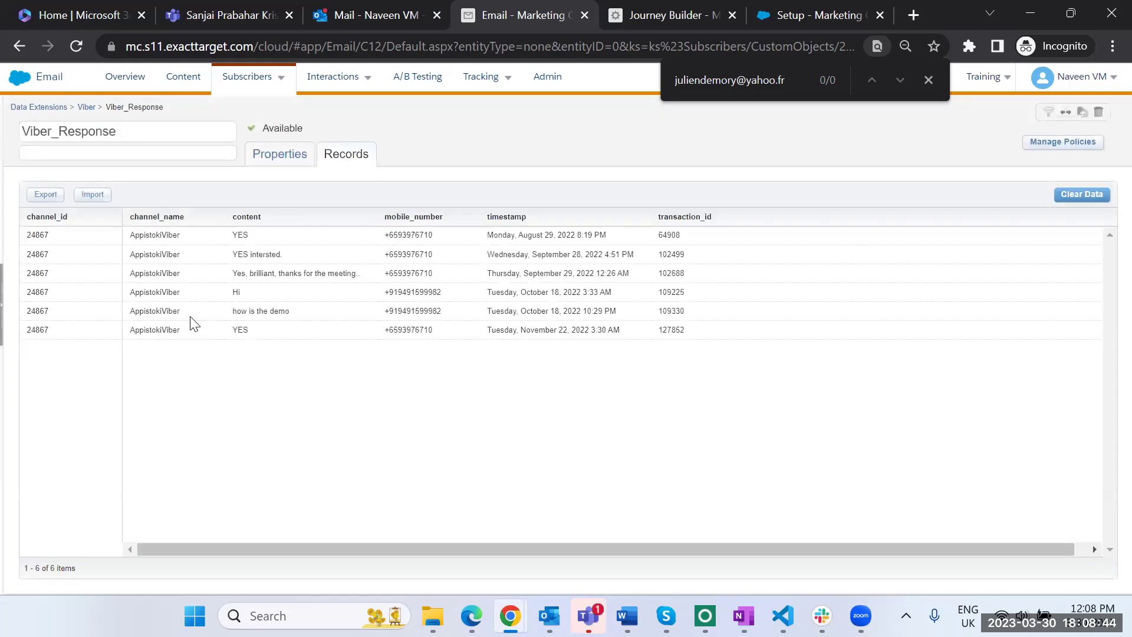
drag(239, 235, 259, 347)
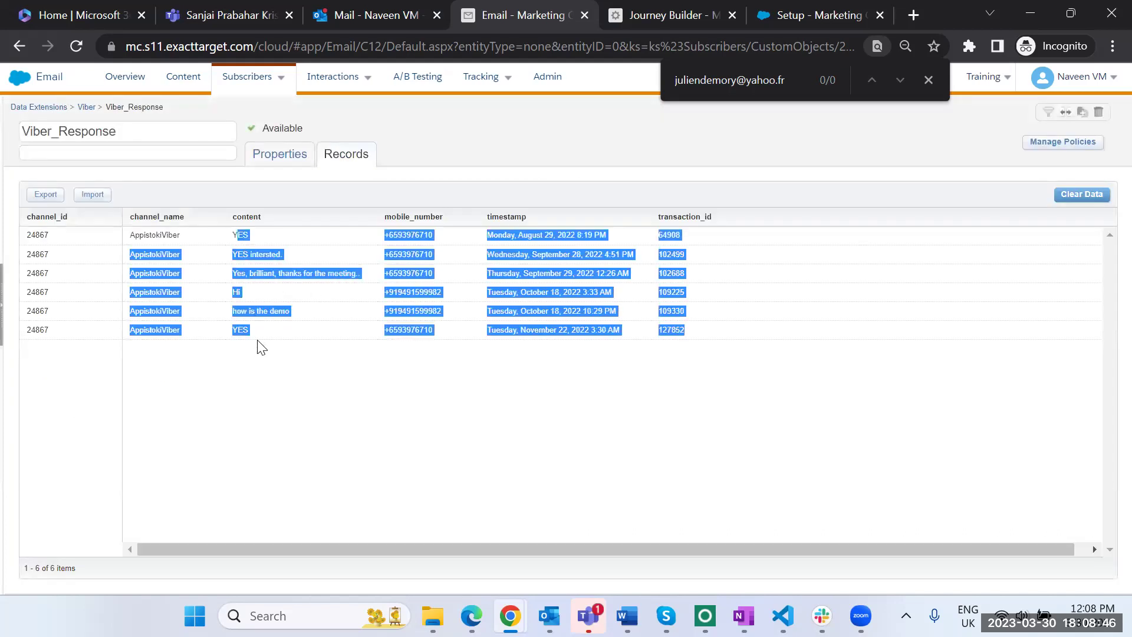
click(260, 347)
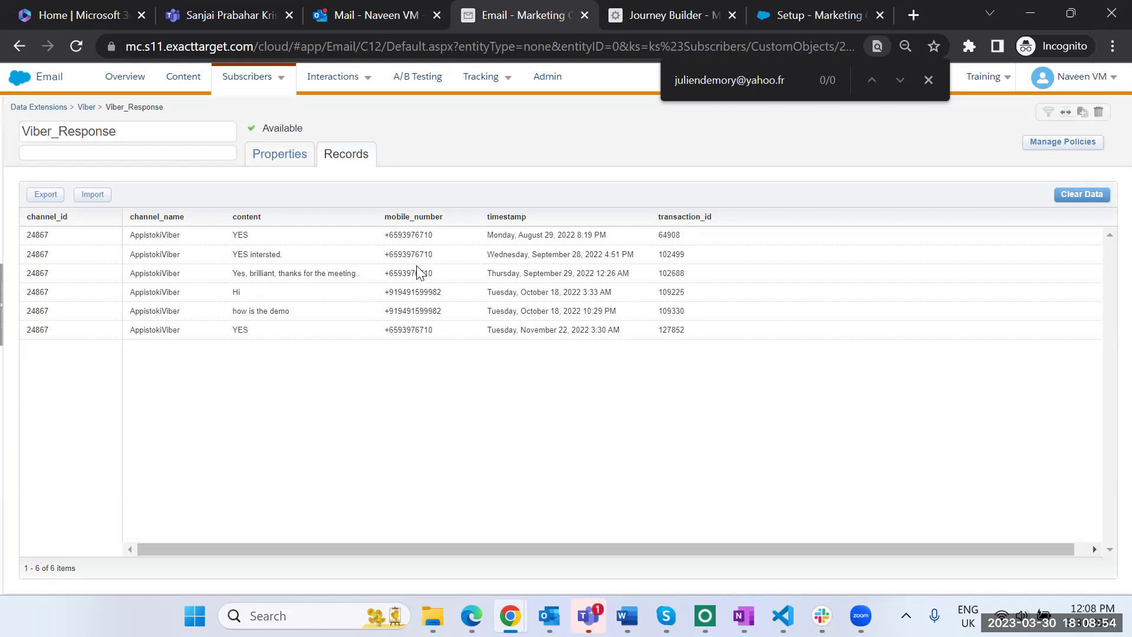
click(87, 109)
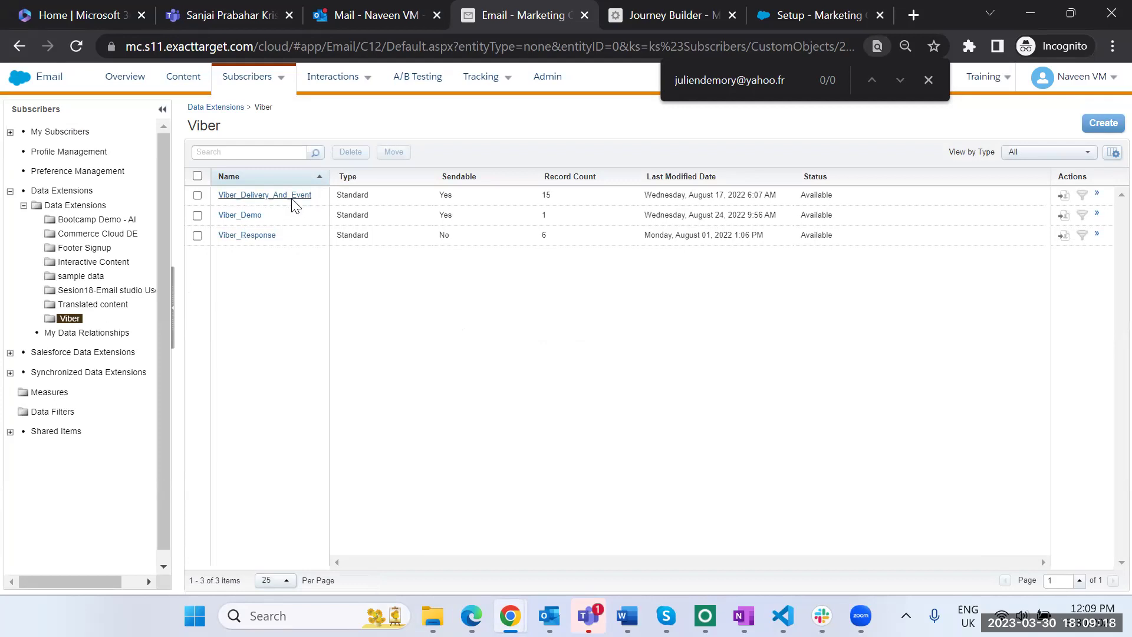
Step: Inspect the rejected record's status description and recipient and a seen record's event details in Viber_Delivery_And_Event, and return to the Viber folder
click(293, 200)
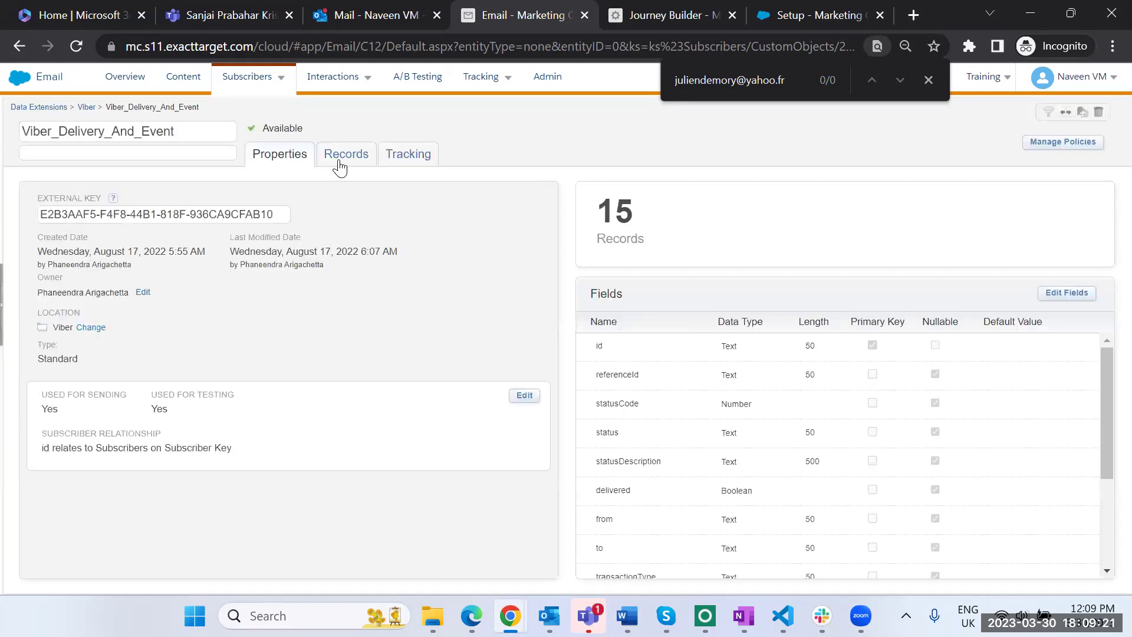
click(340, 158)
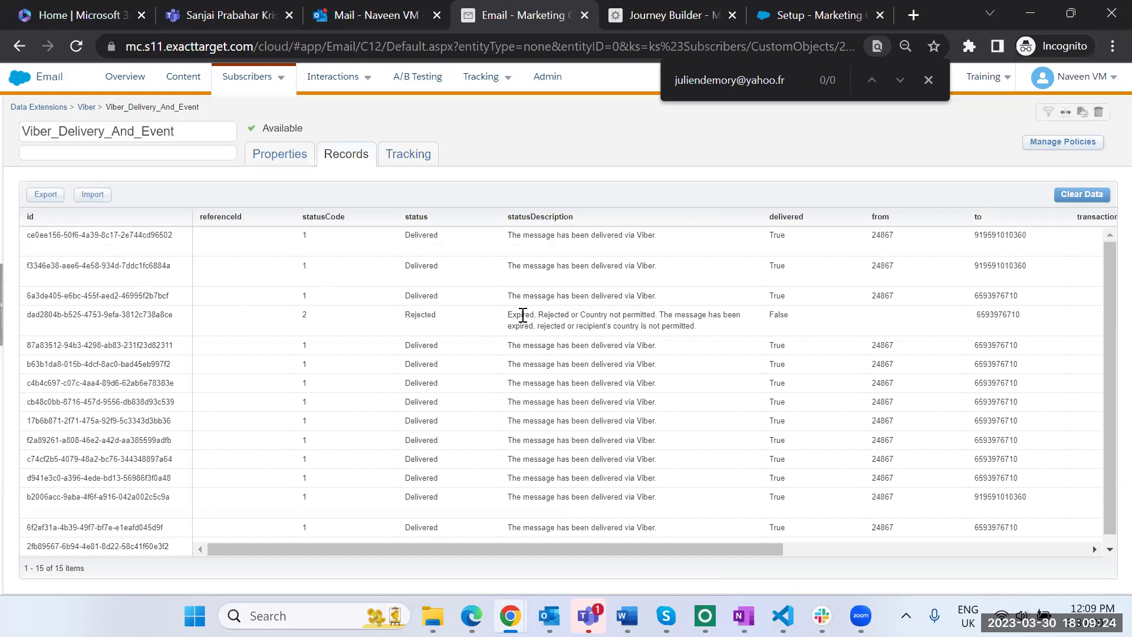
triple_click(523, 315)
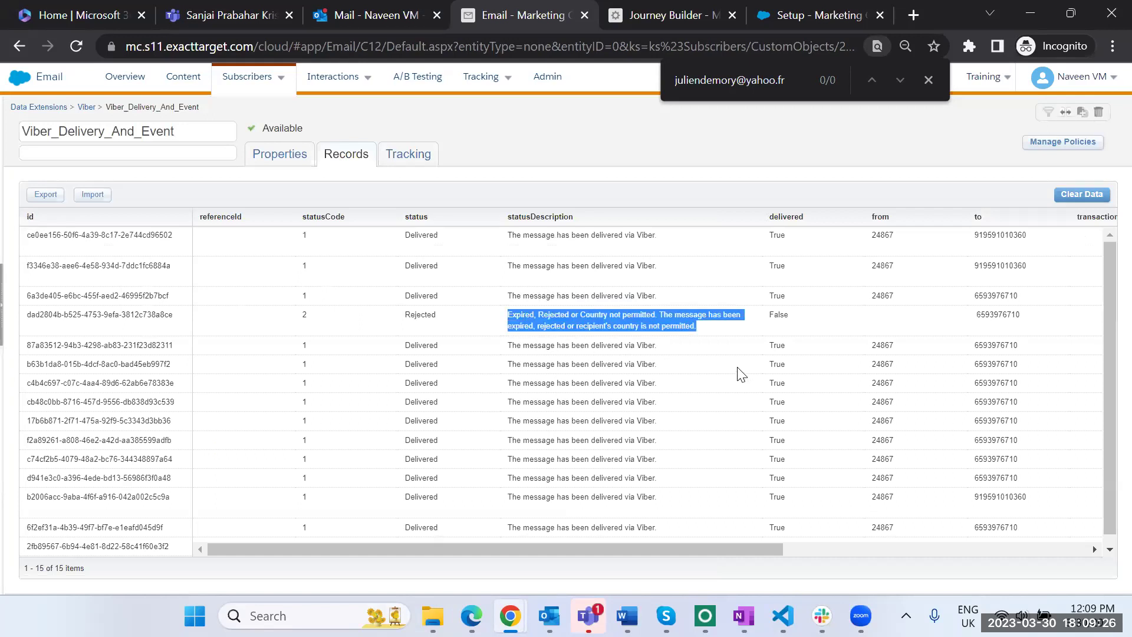
double_click(1000, 315)
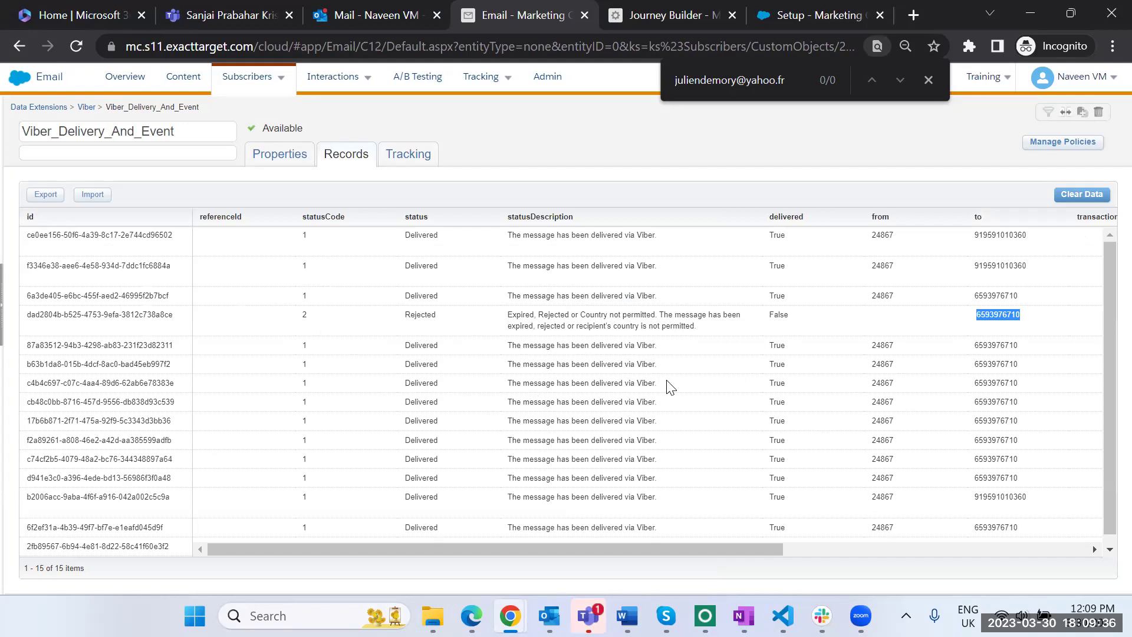
scroll(608, 364, right, 5)
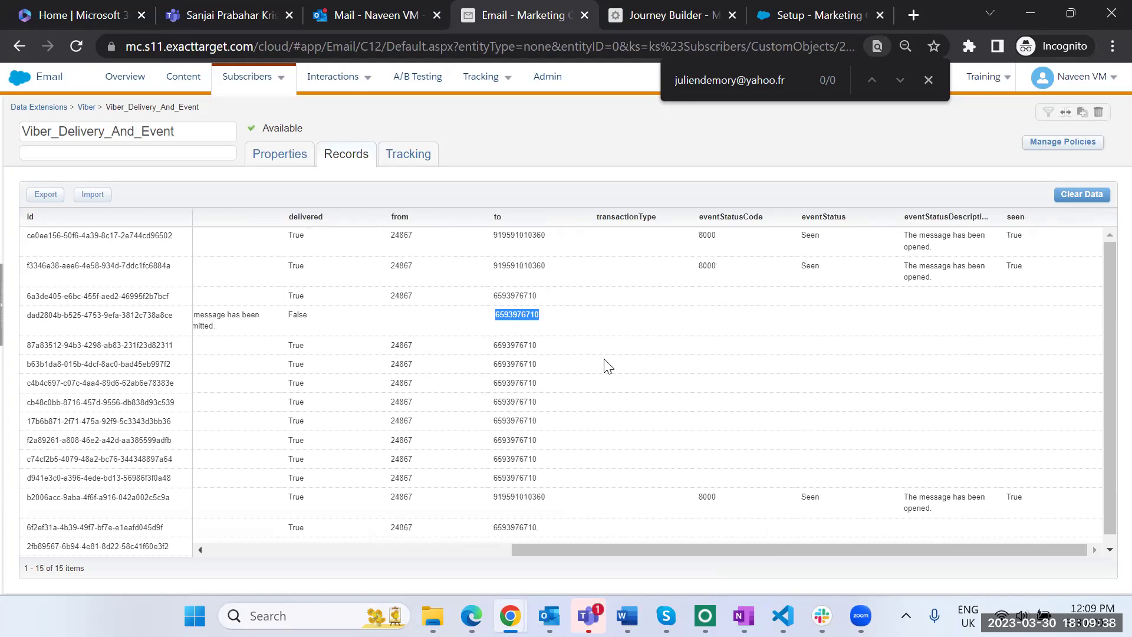
drag(698, 498, 1011, 499)
scroll(885, 422, left, 5)
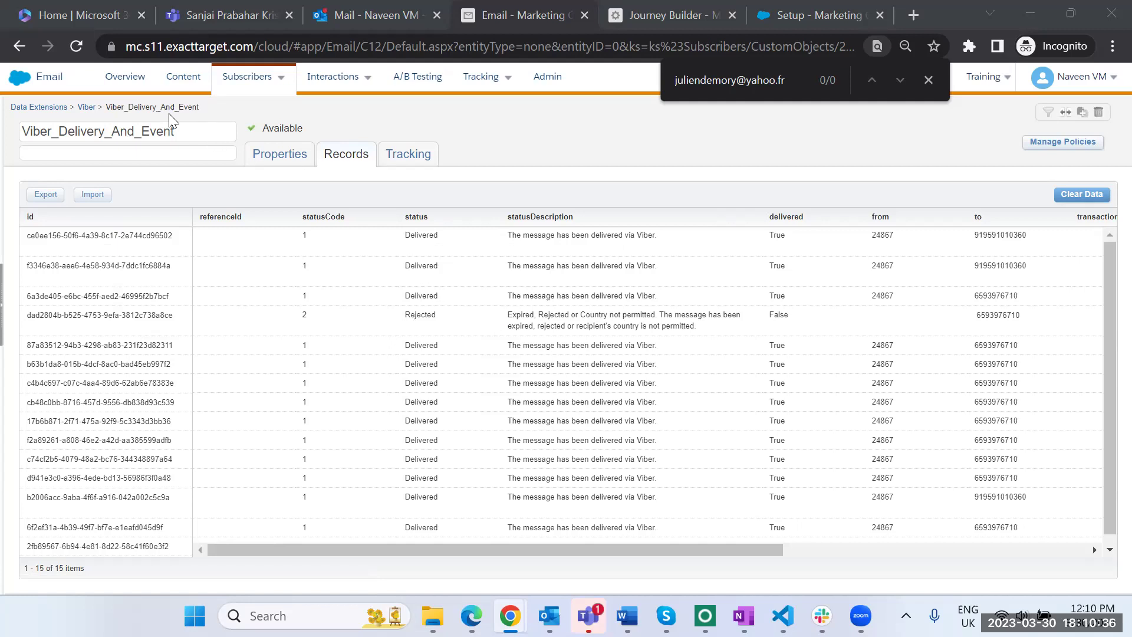
click(86, 107)
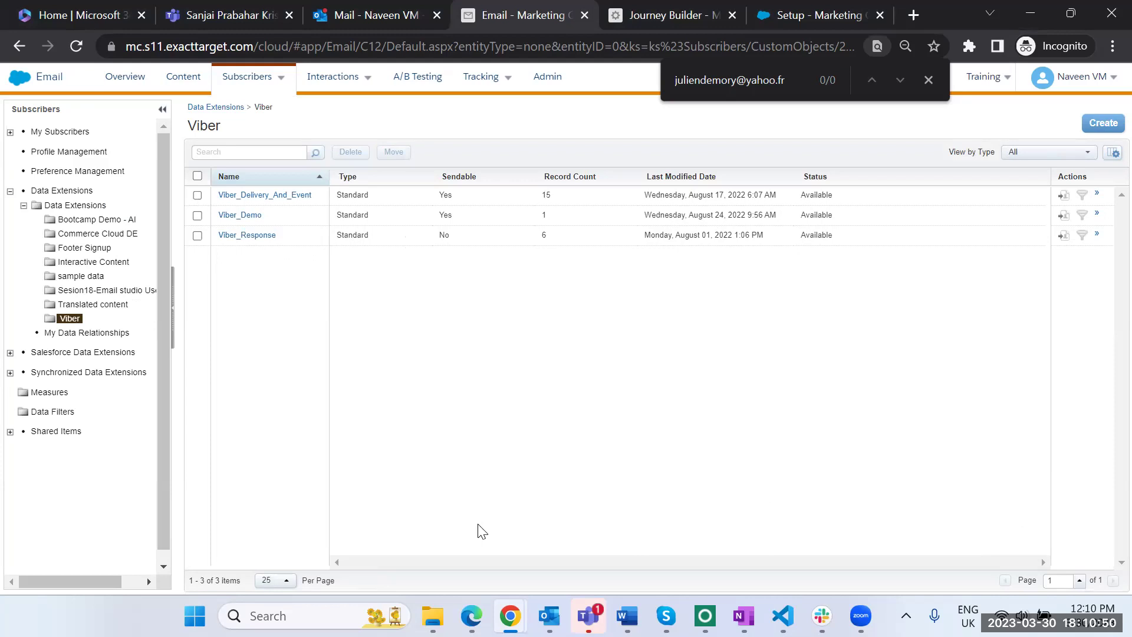
Step: Switch to the SFMC Bootcamp Custom JB Activities presentation in Google Slides and browse the slide thumbnails to the end of the deck
key(alt+Tab)
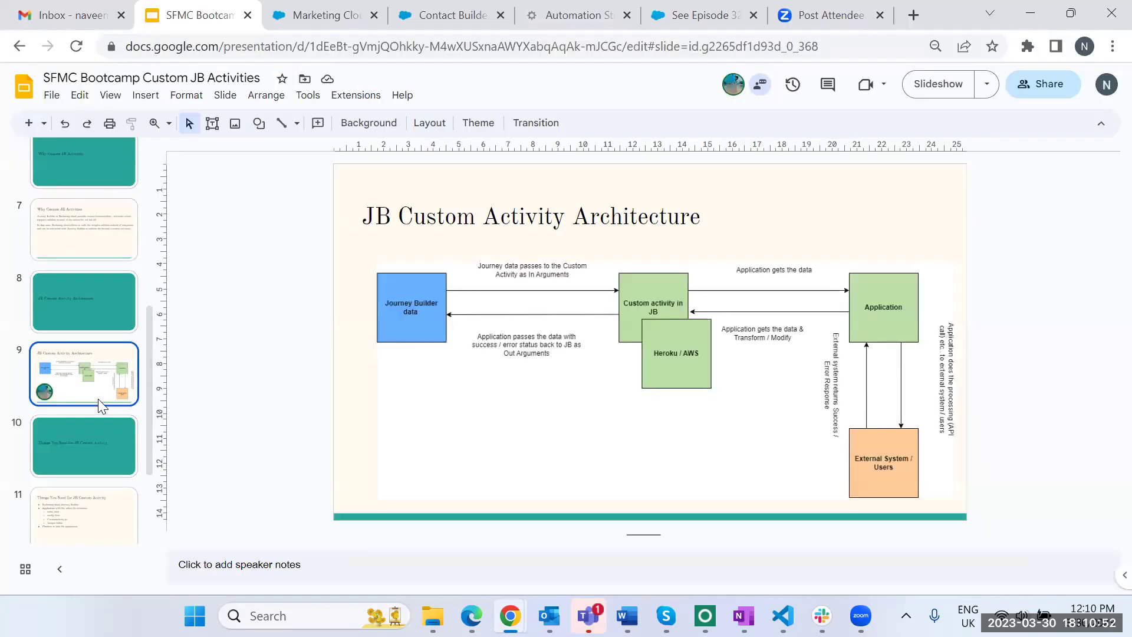
scroll(98, 398, down, 2)
scroll(98, 399, down, 2)
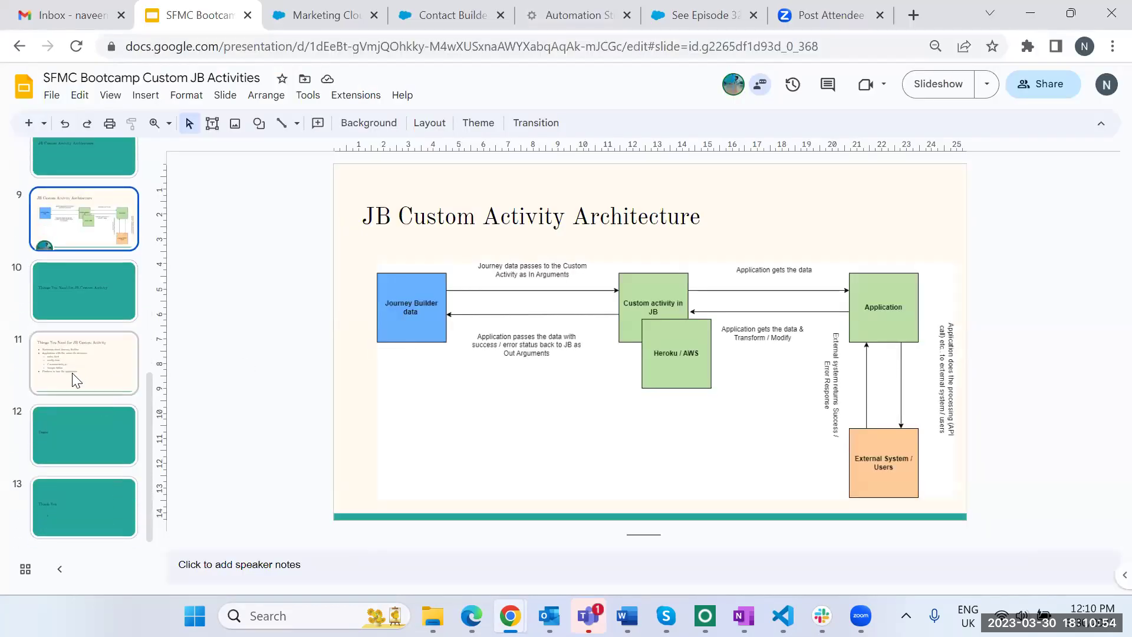